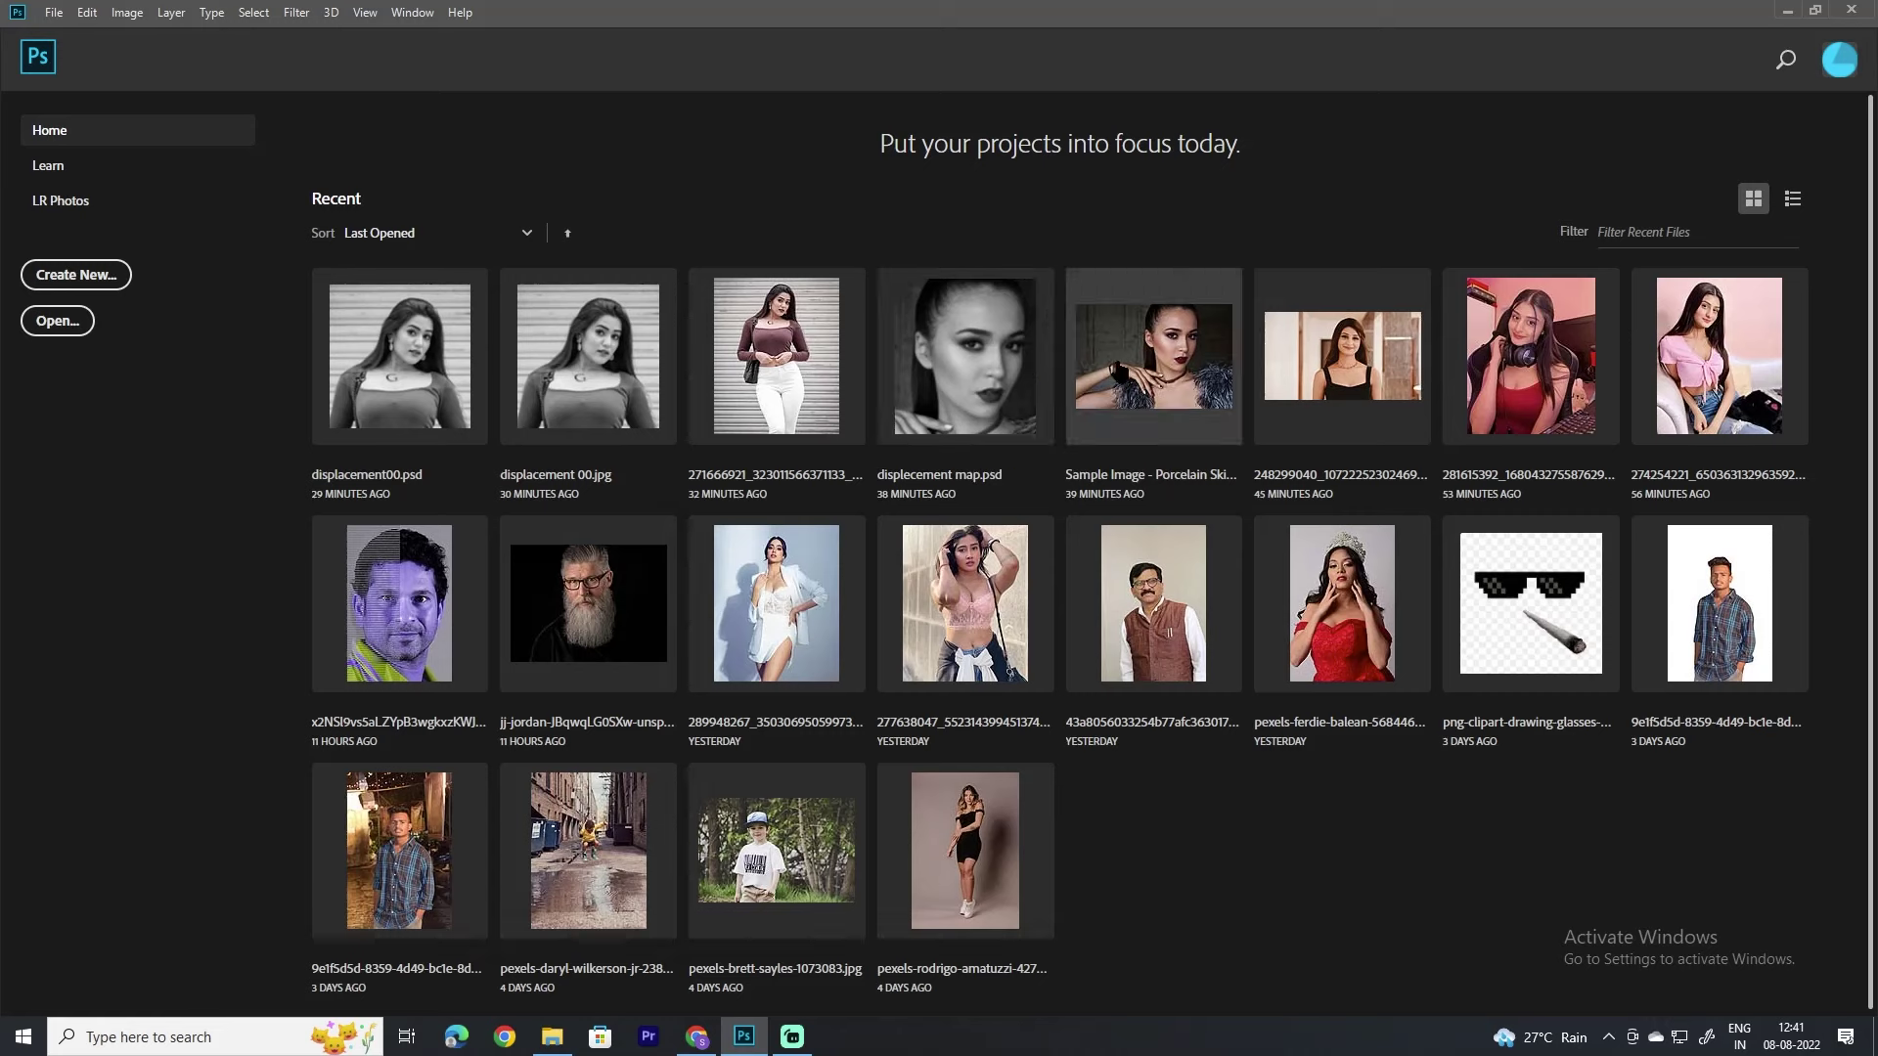
Step: Open the Porcelain Skin sample and crop it to a tight vertical frame around the face
left_click(1120, 369)
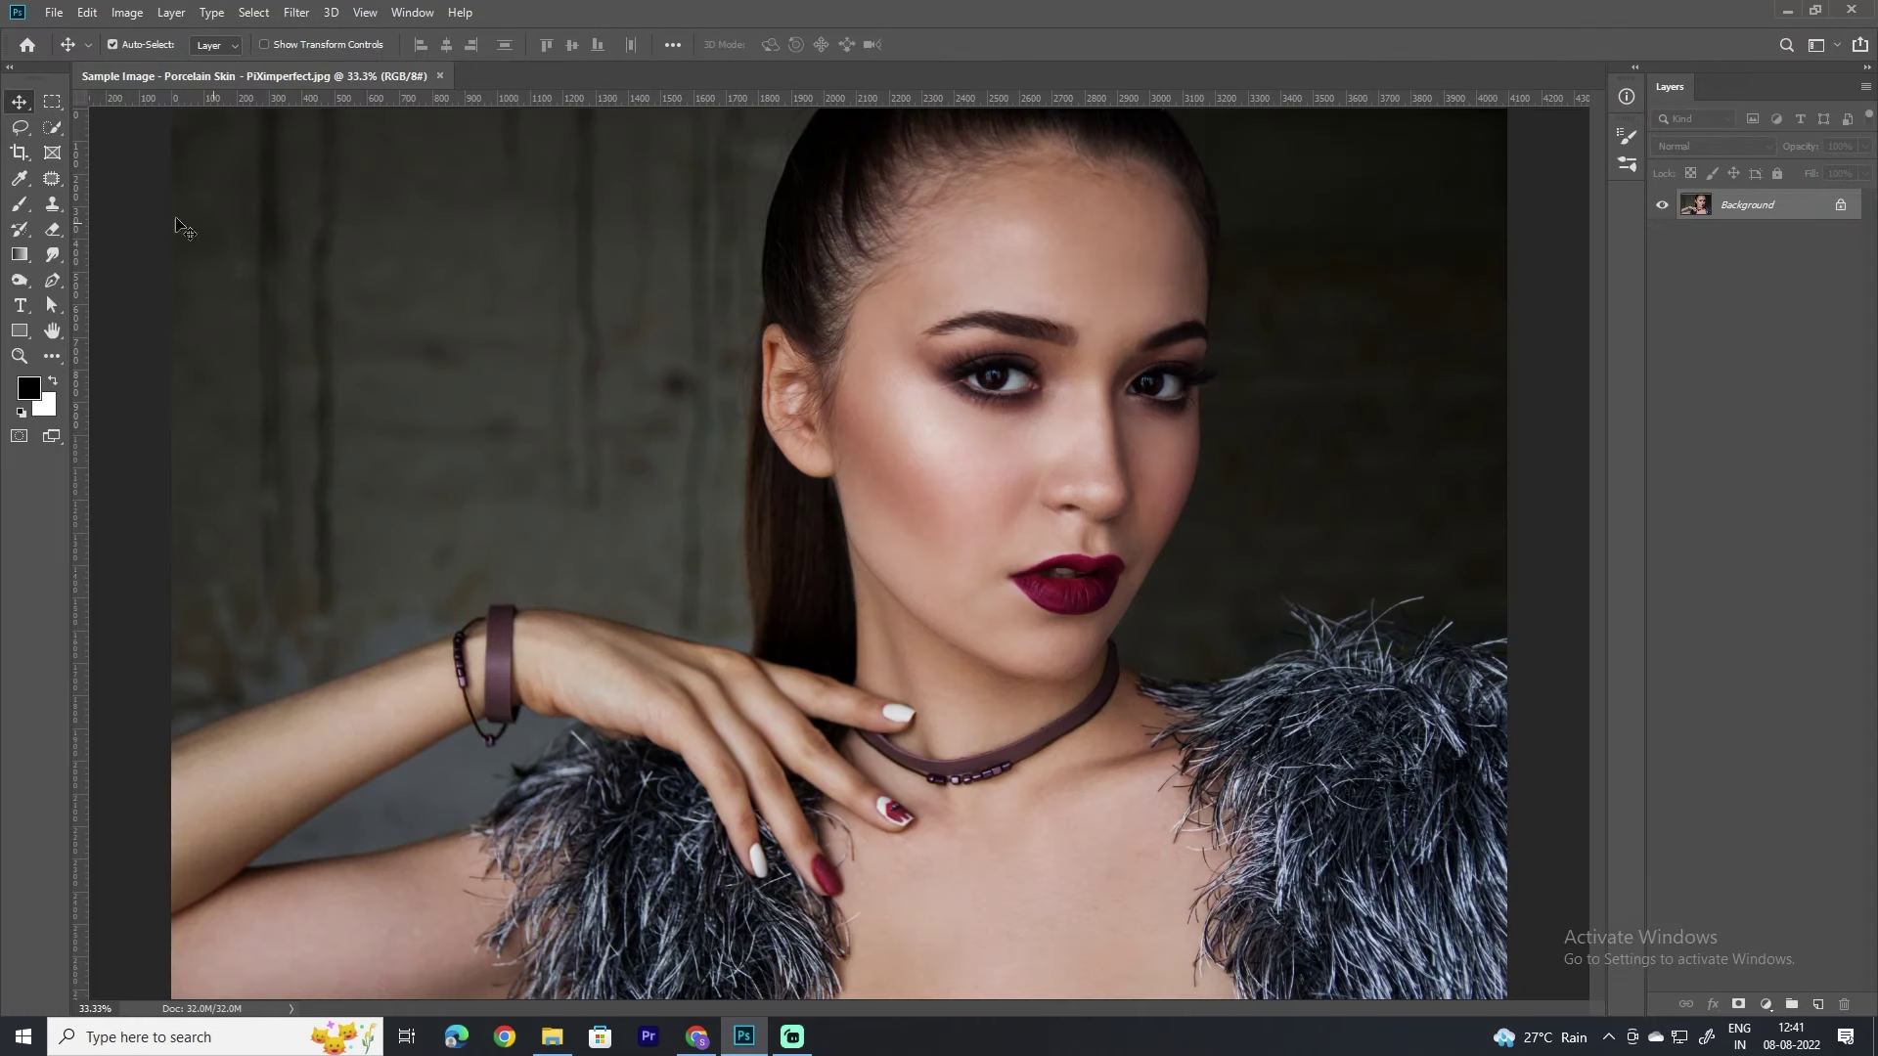
left_click(19, 152)
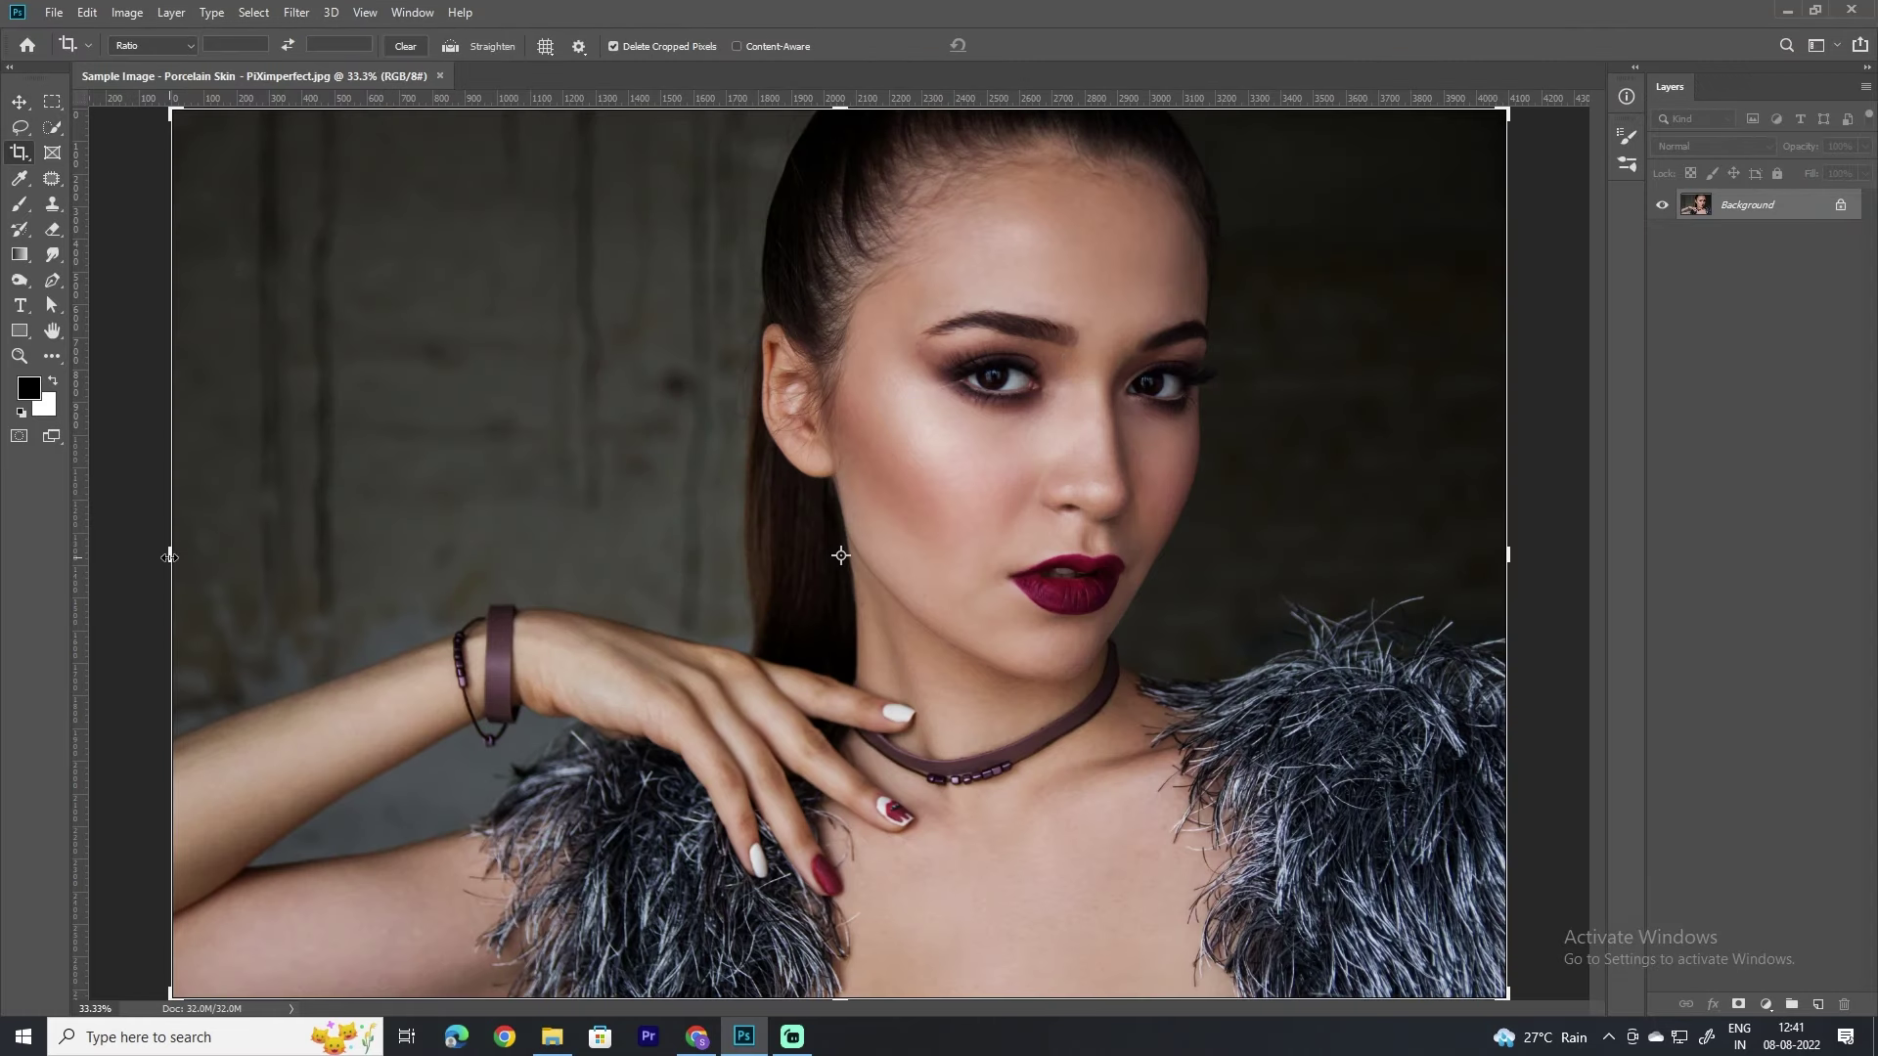
left_click_drag(172, 553, 444, 545)
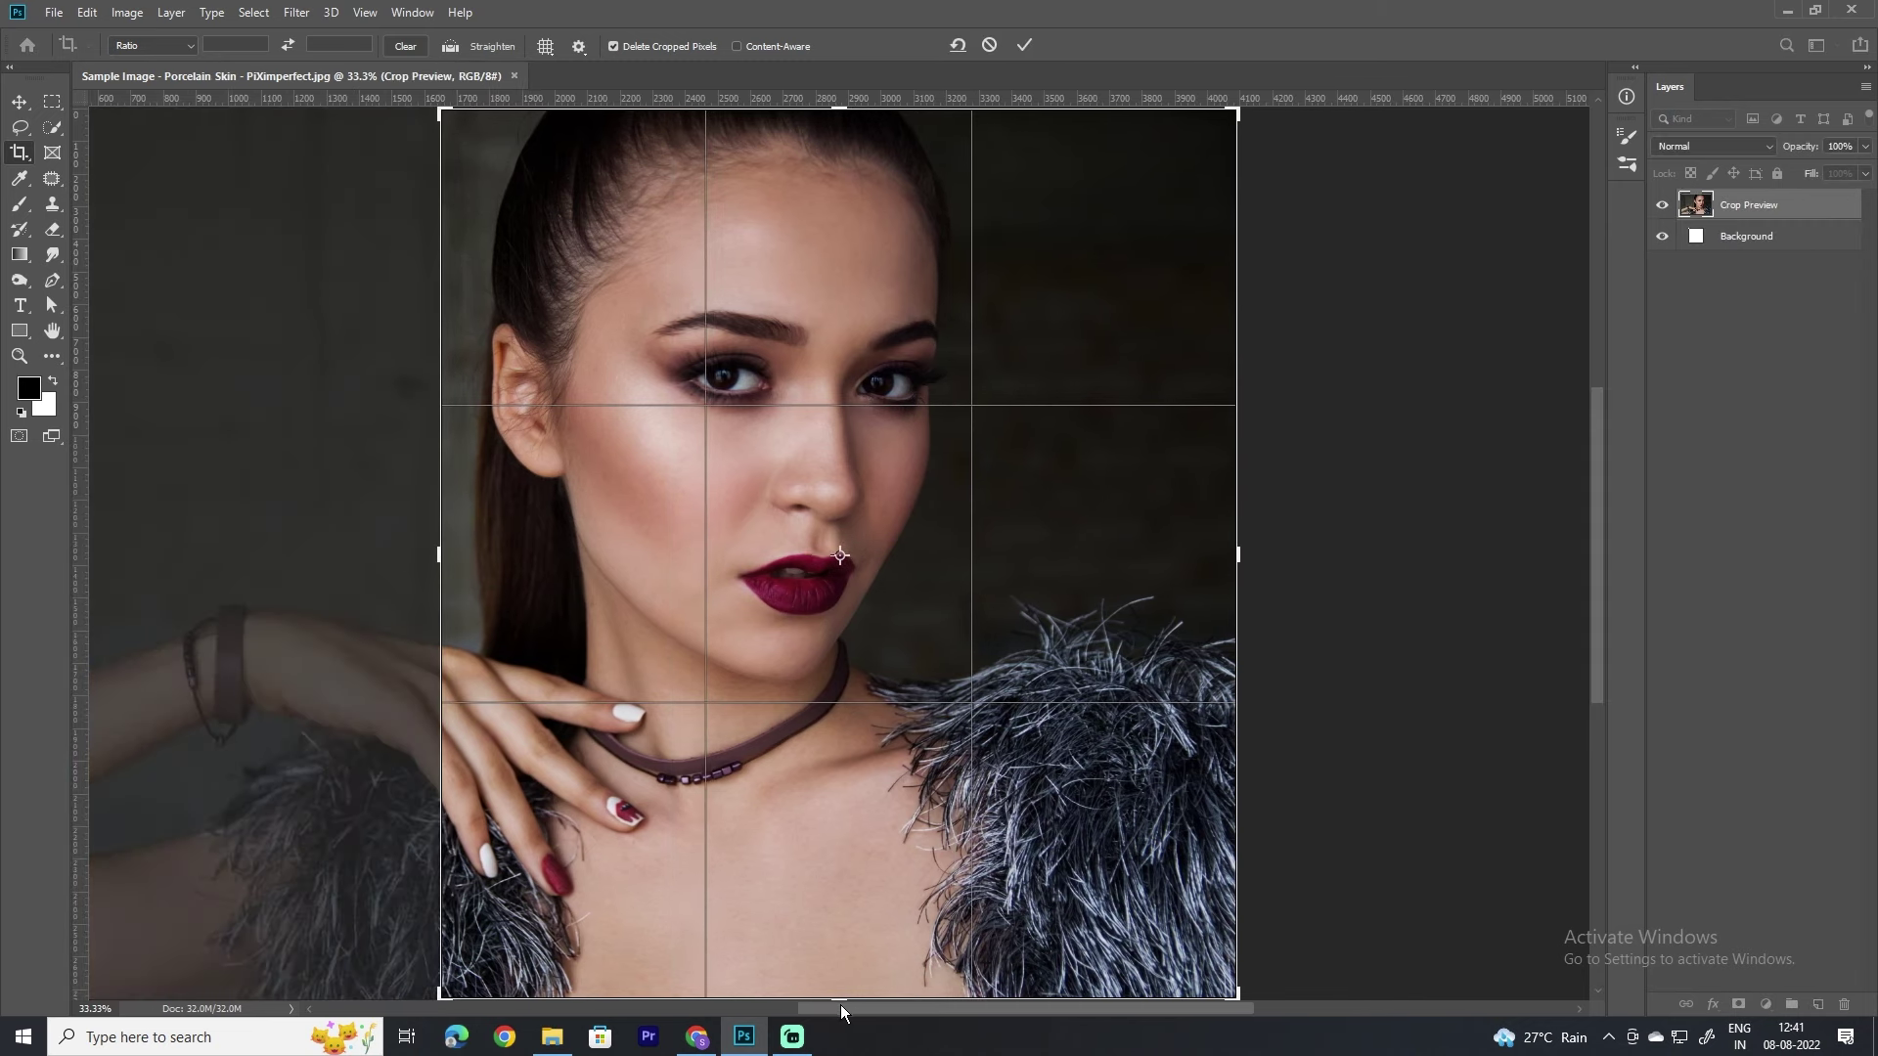
left_click_drag(843, 1005, 801, 888)
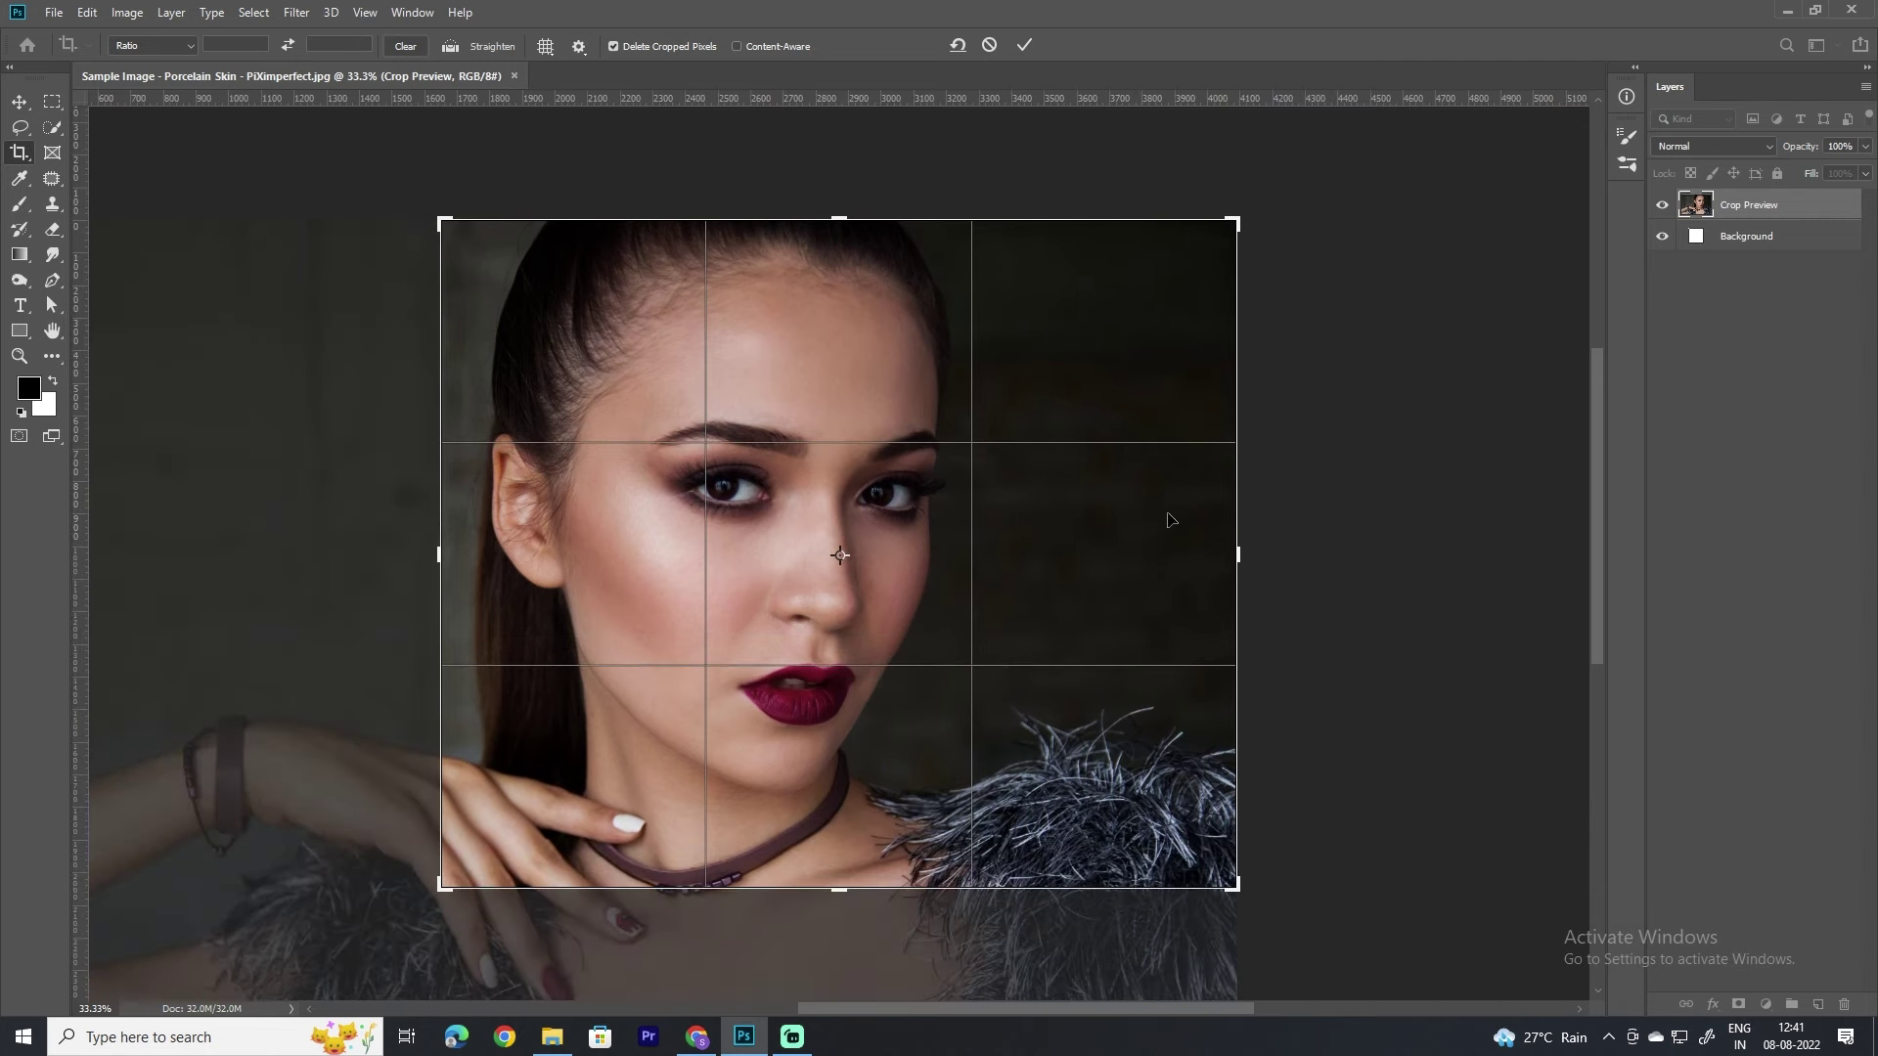
left_click_drag(1247, 554, 1115, 554)
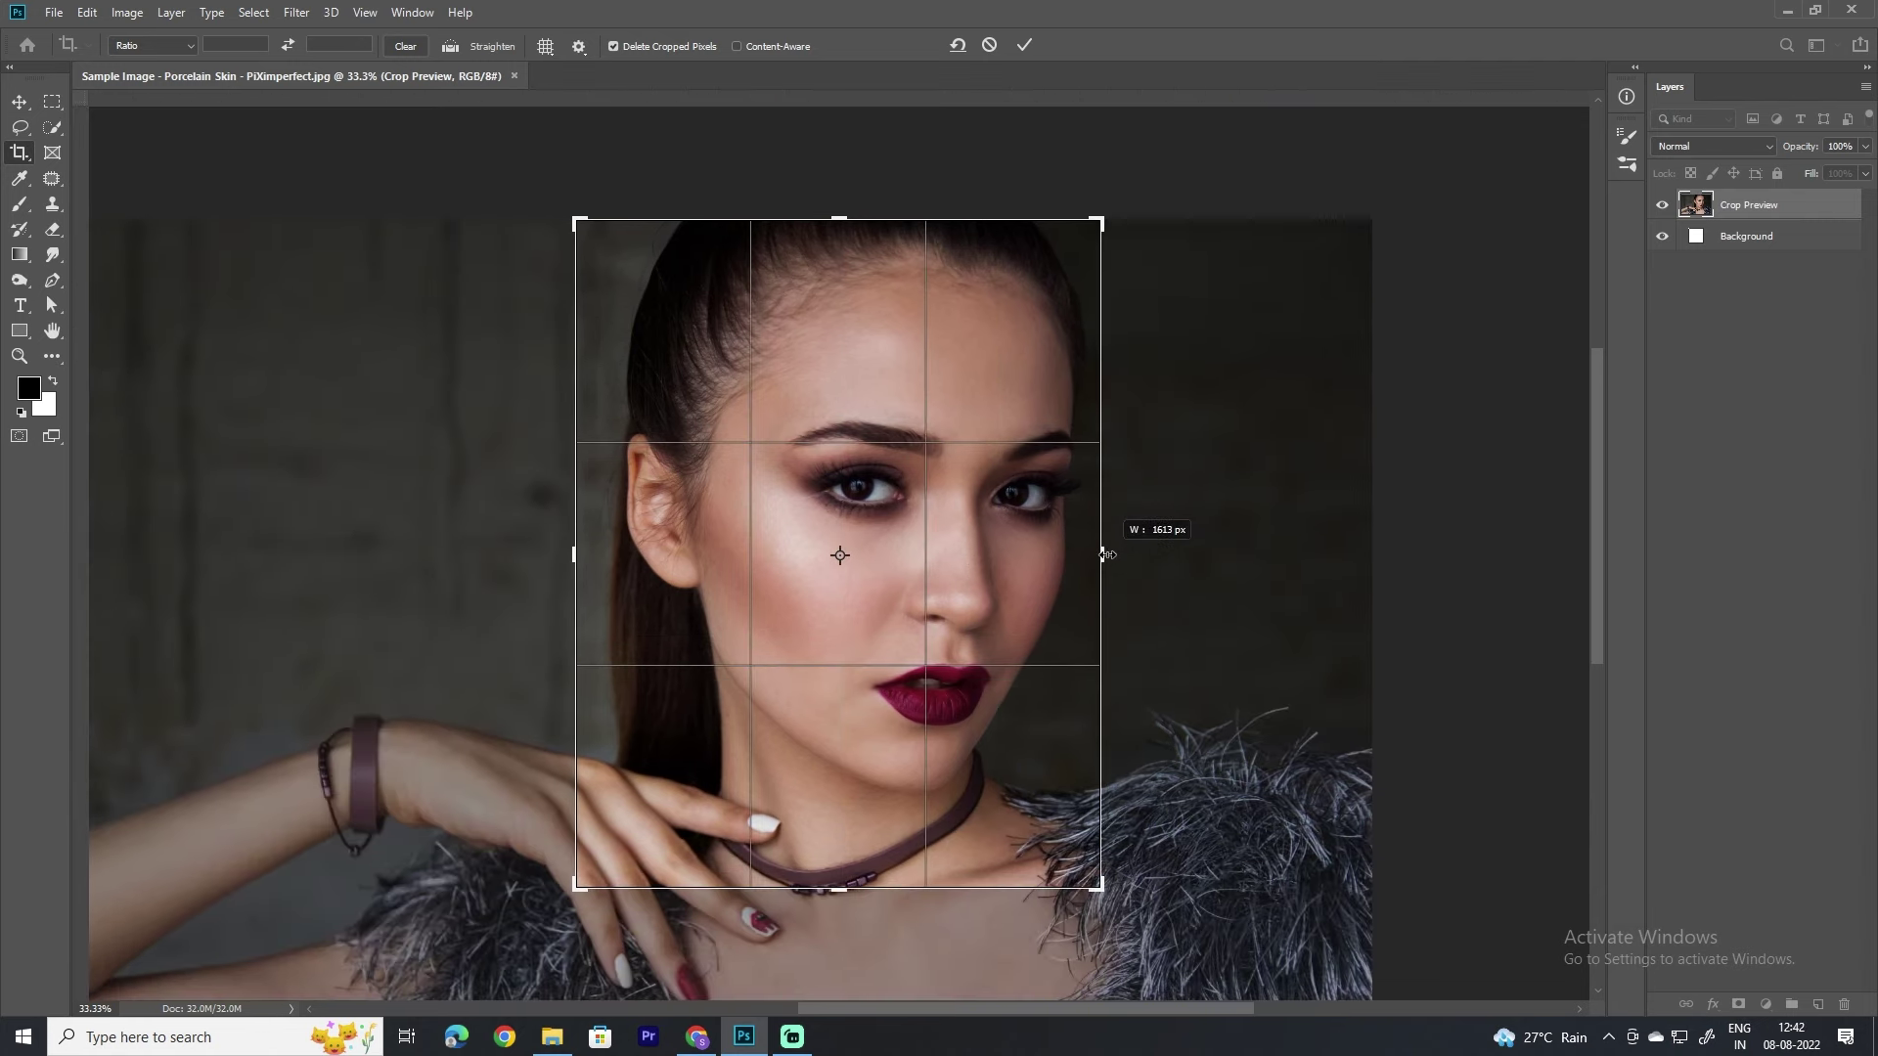
left_click(1025, 45)
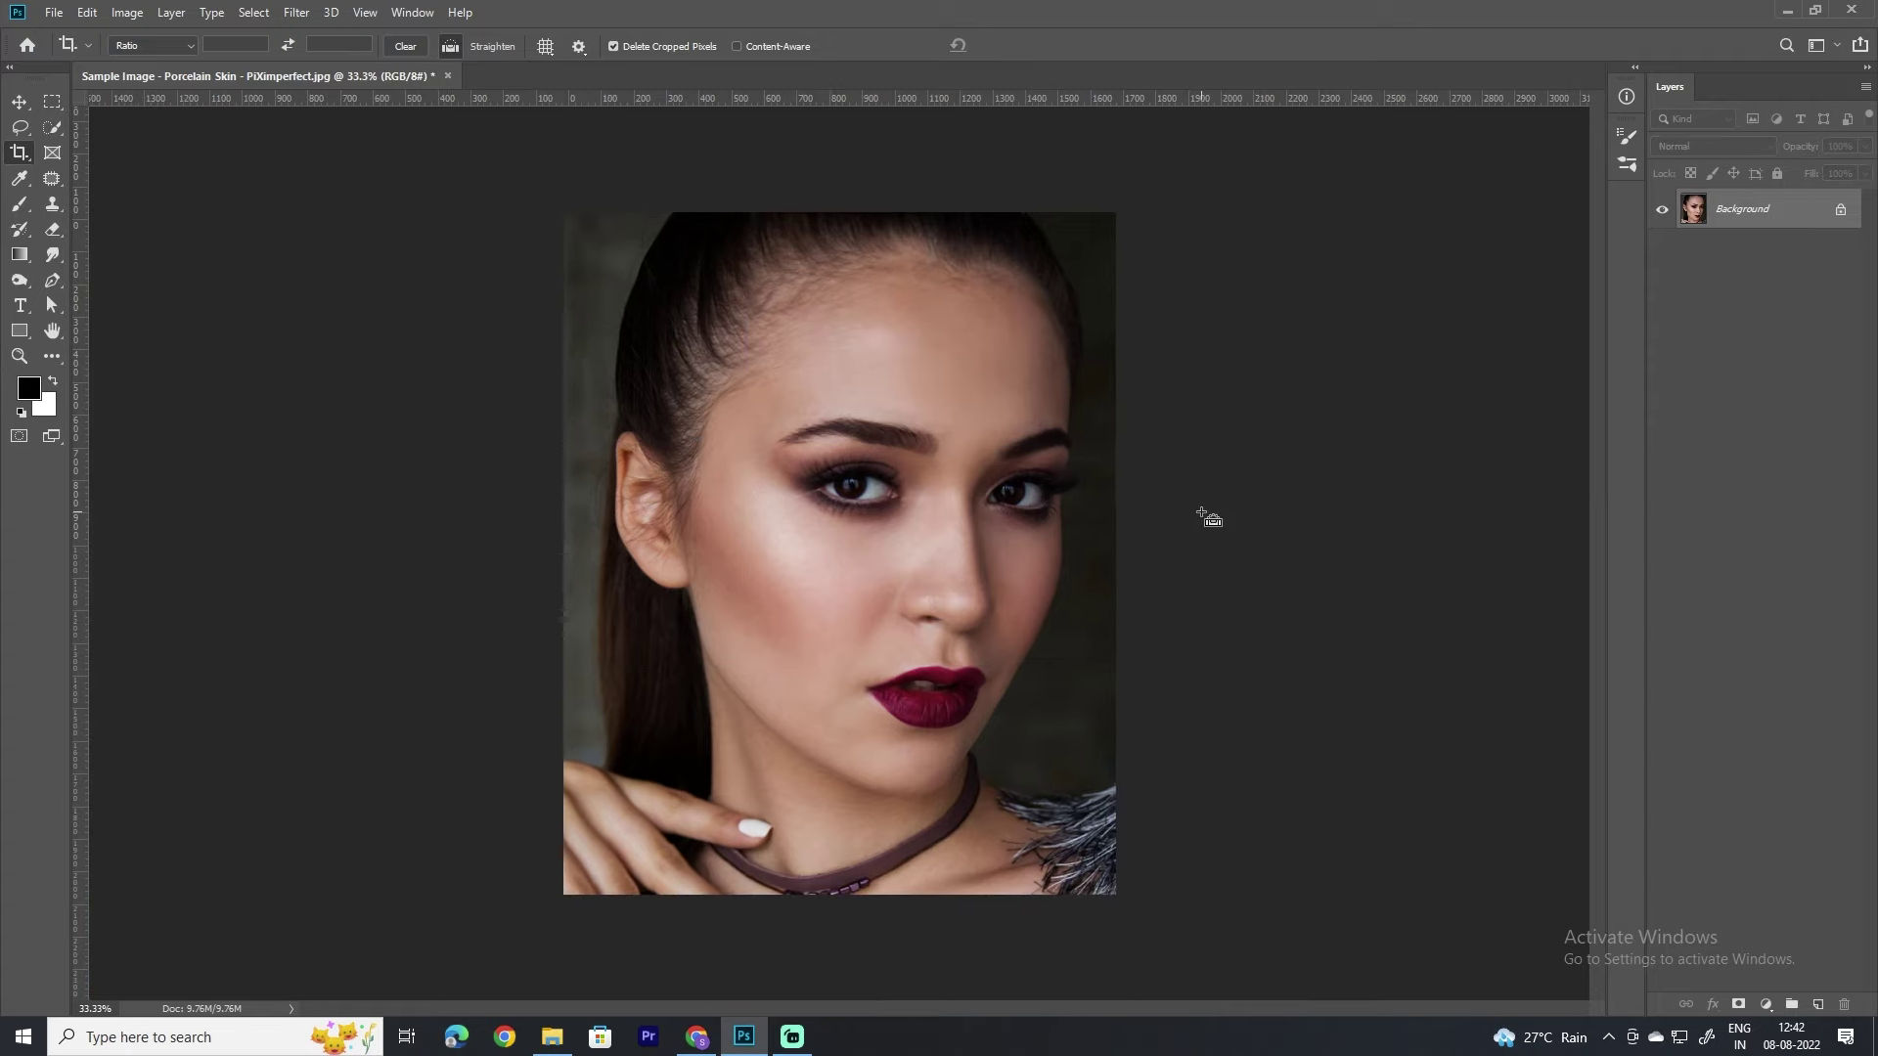
key("ctrl+plus")
key("ctrl+minus")
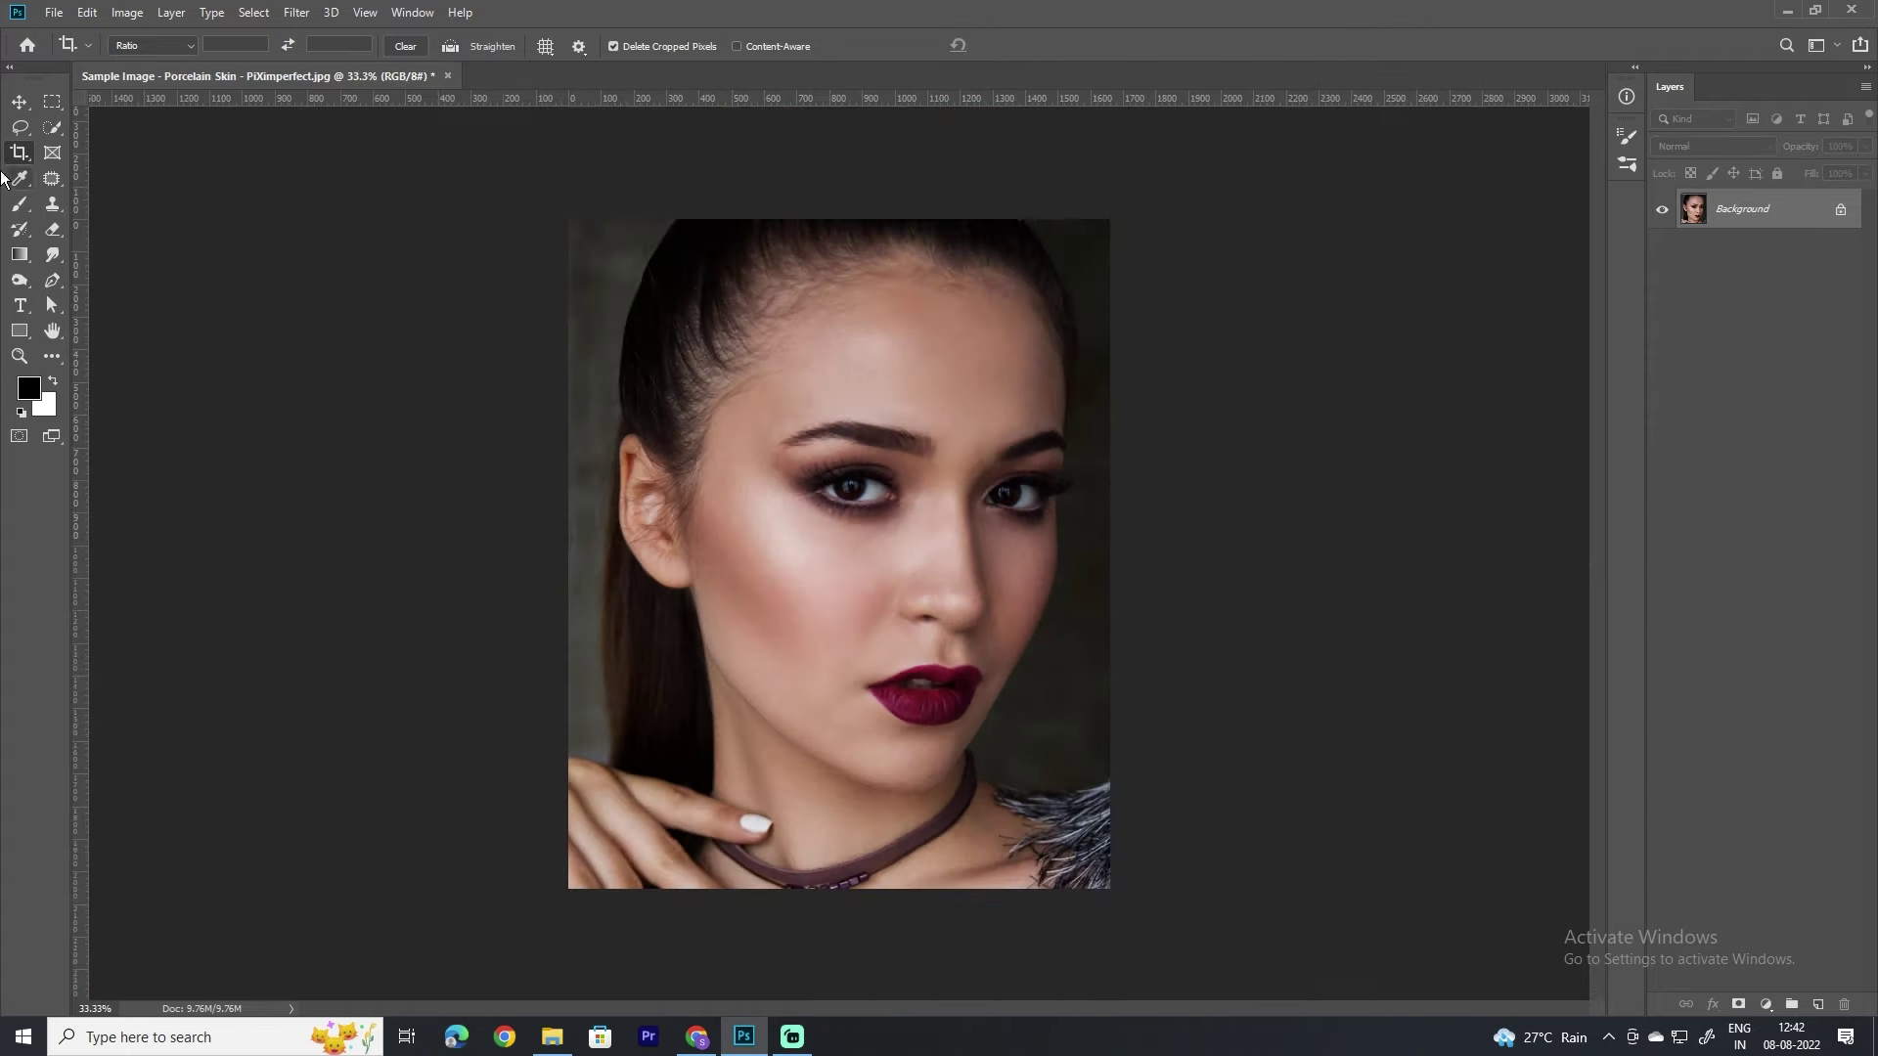
Step: Unlock the Background into Layer 0 and desaturate it with Saturation -100
left_click(20, 111)
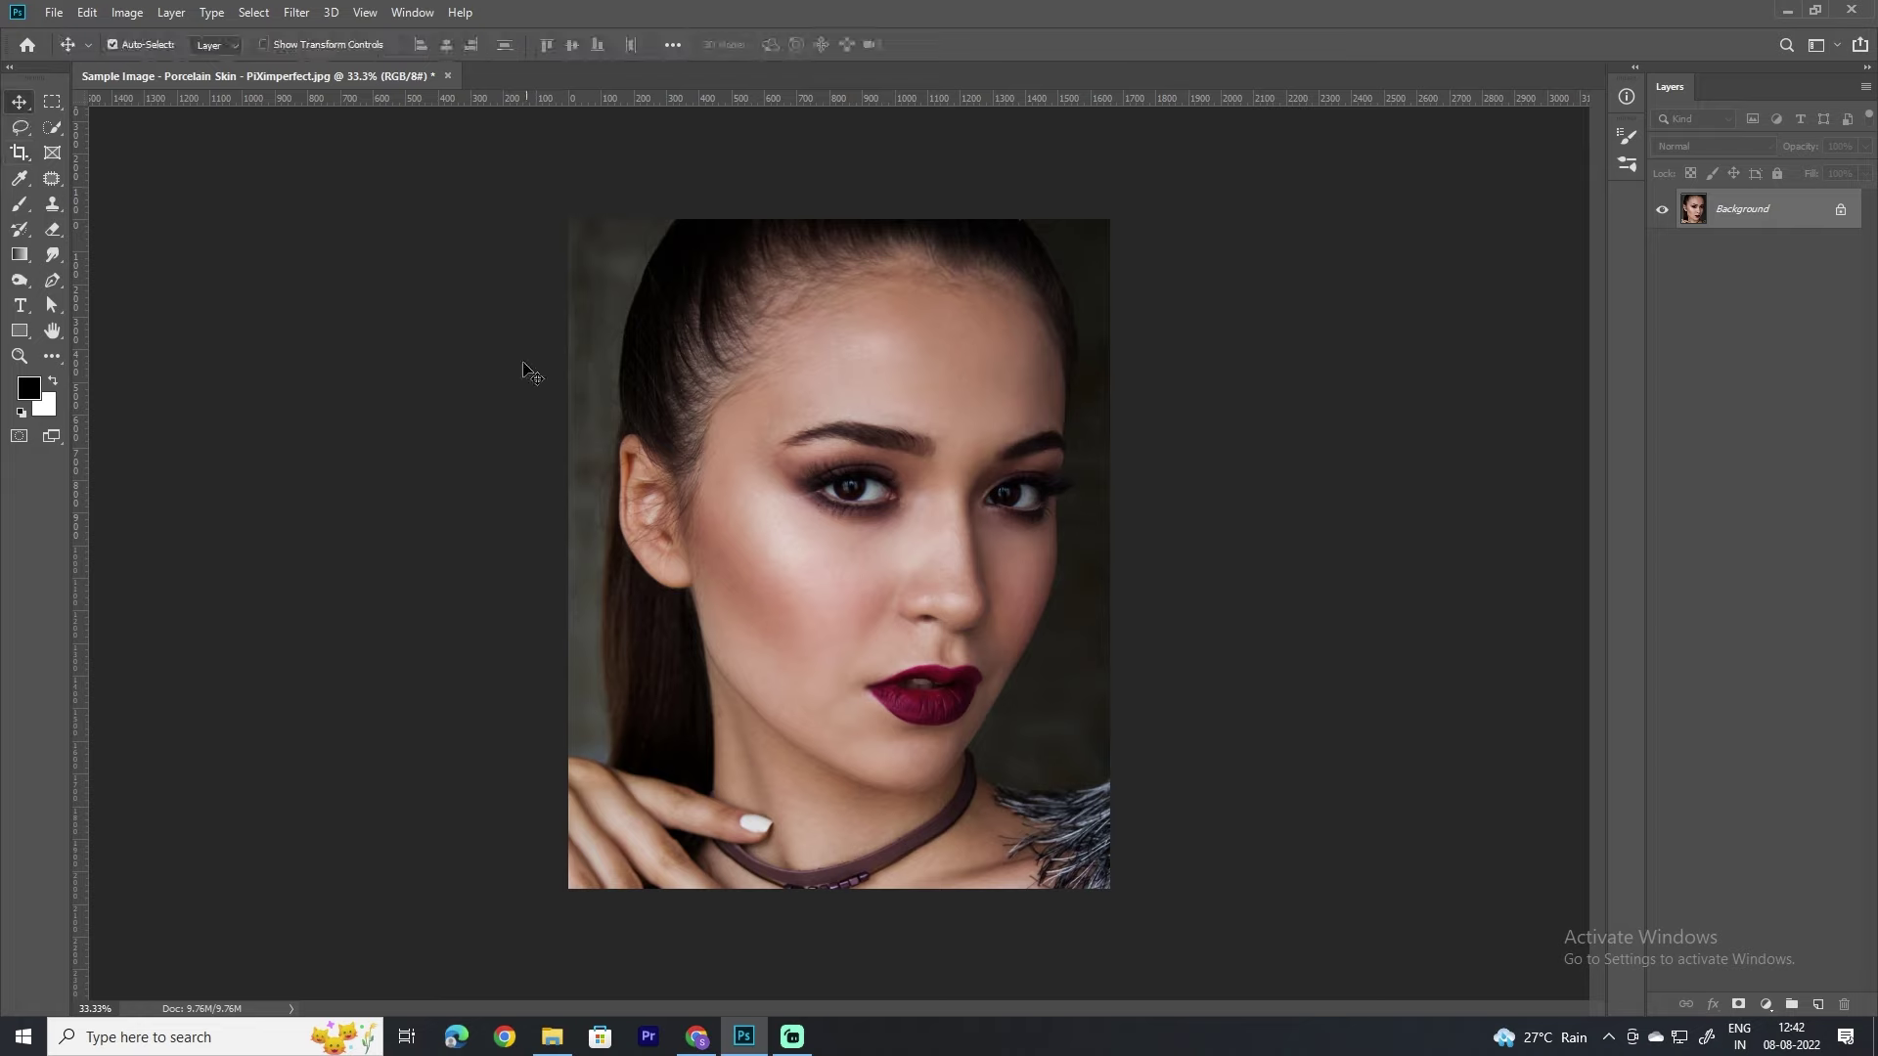
left_click(1840, 211)
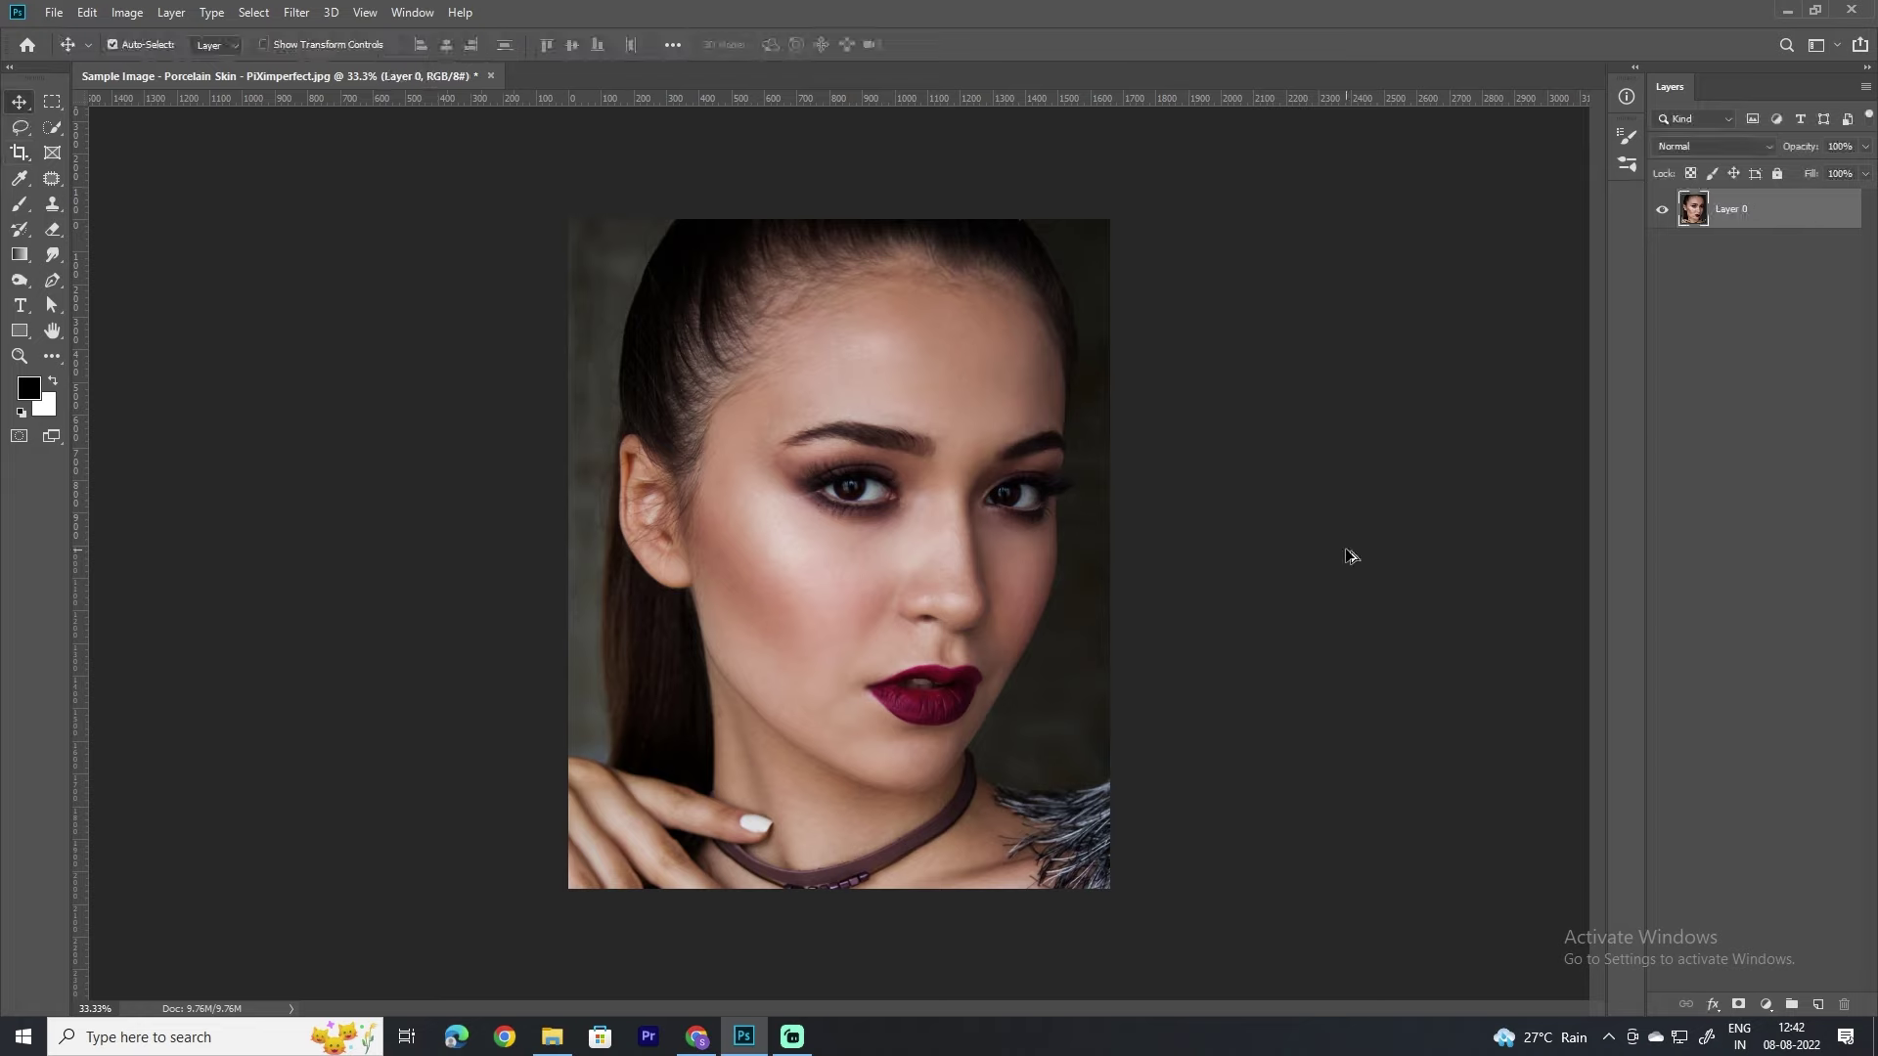
key("ctrl+u")
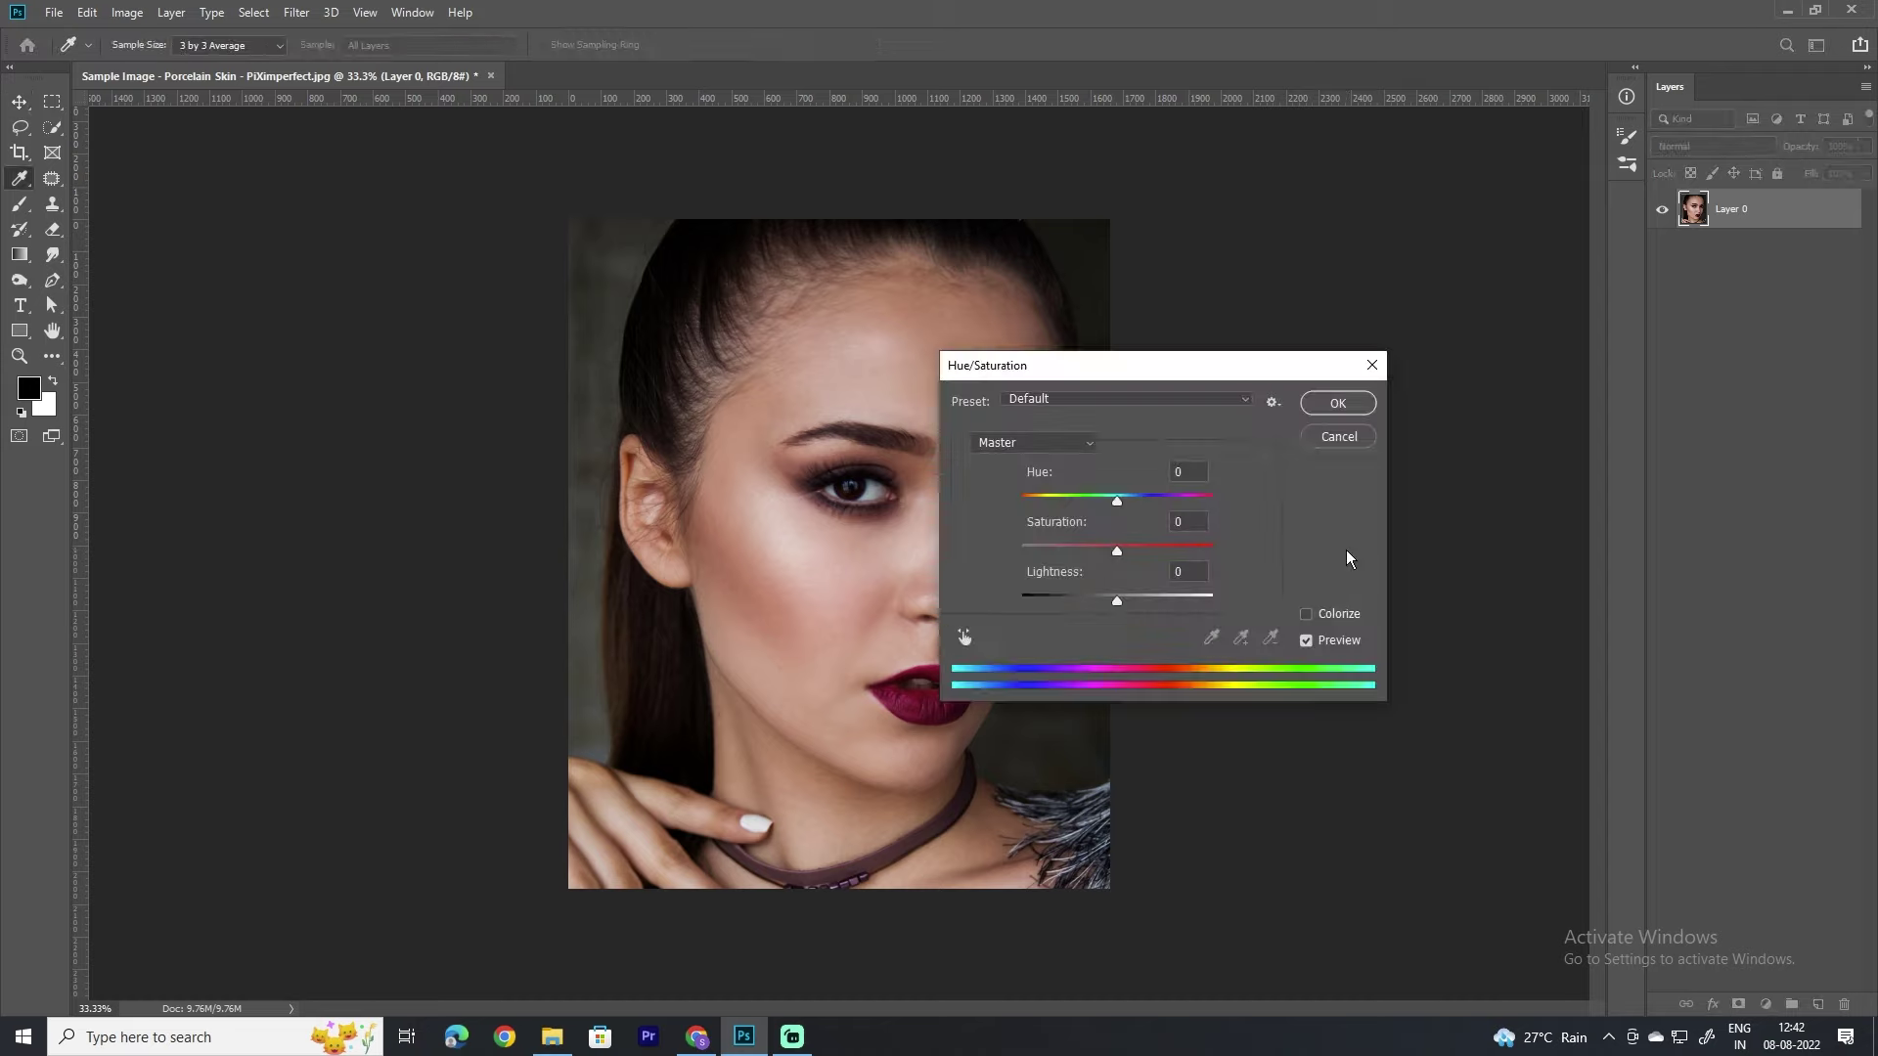
left_click(1116, 551)
left_click_drag(1115, 553, 990, 555)
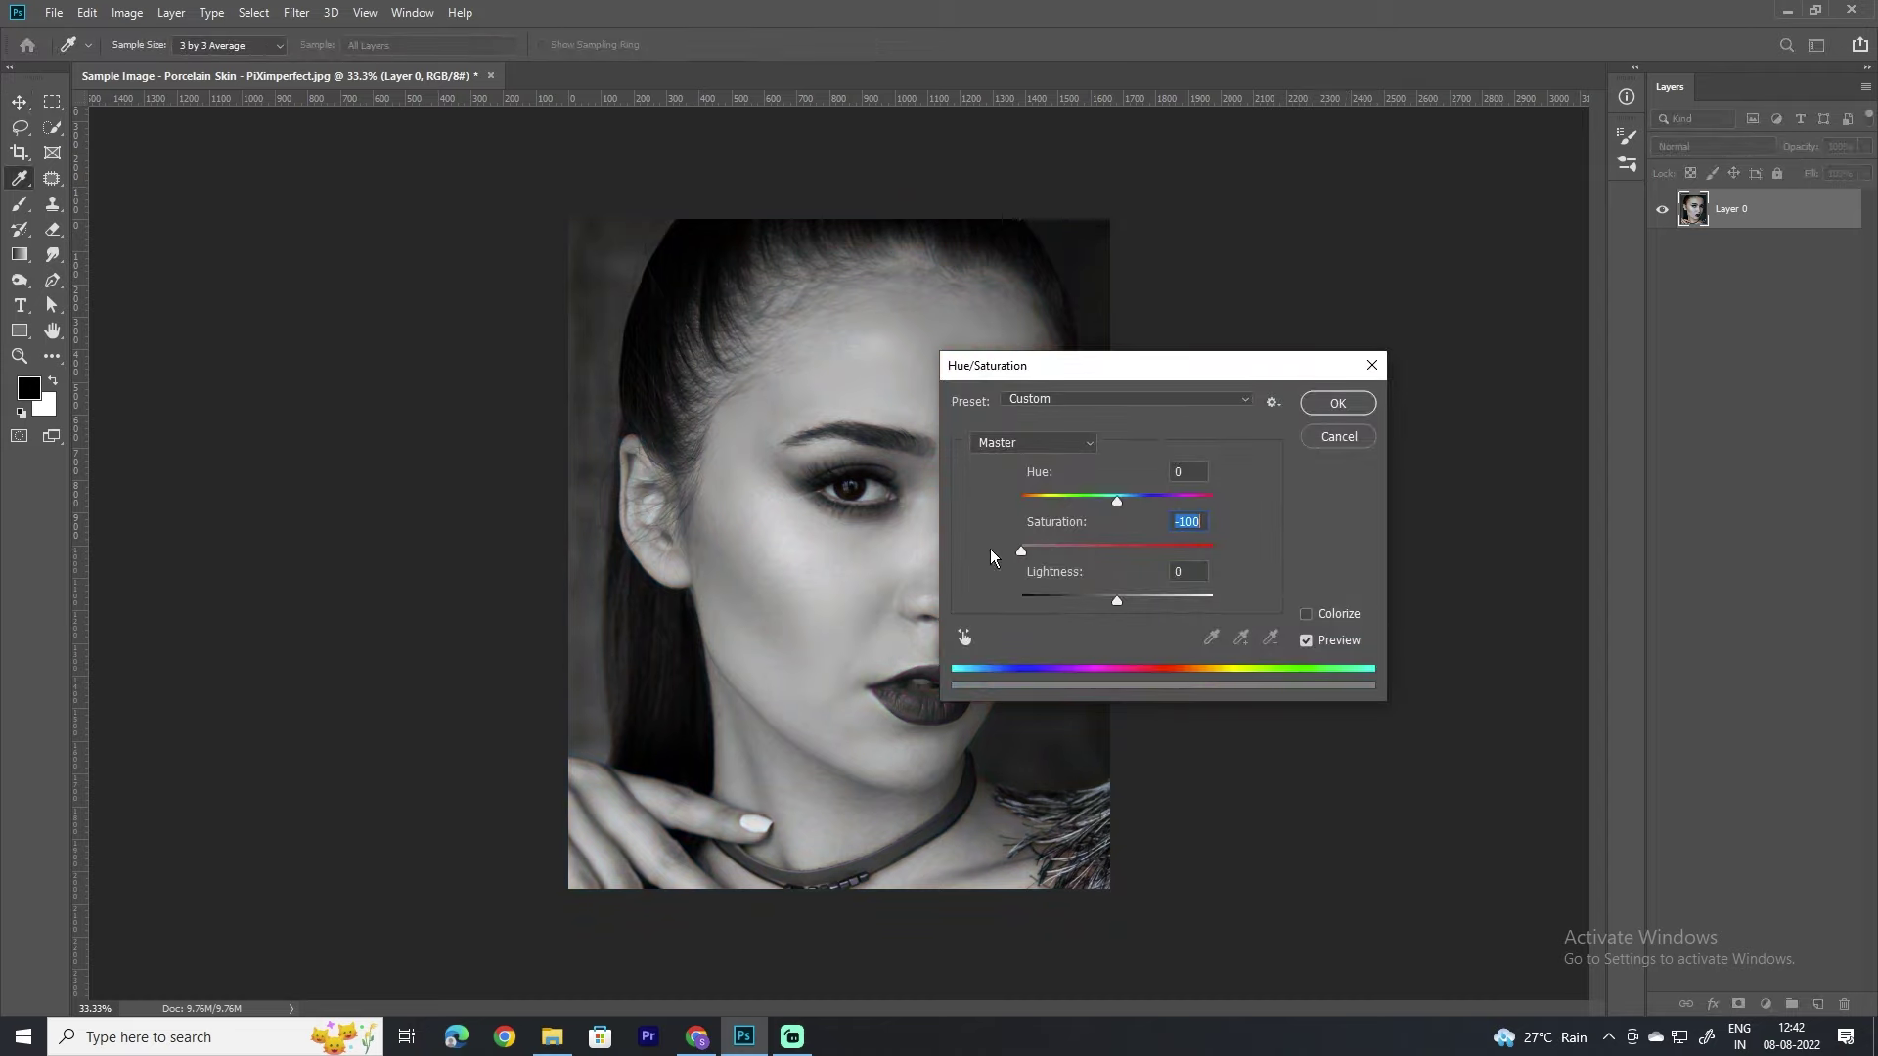
left_click(1337, 403)
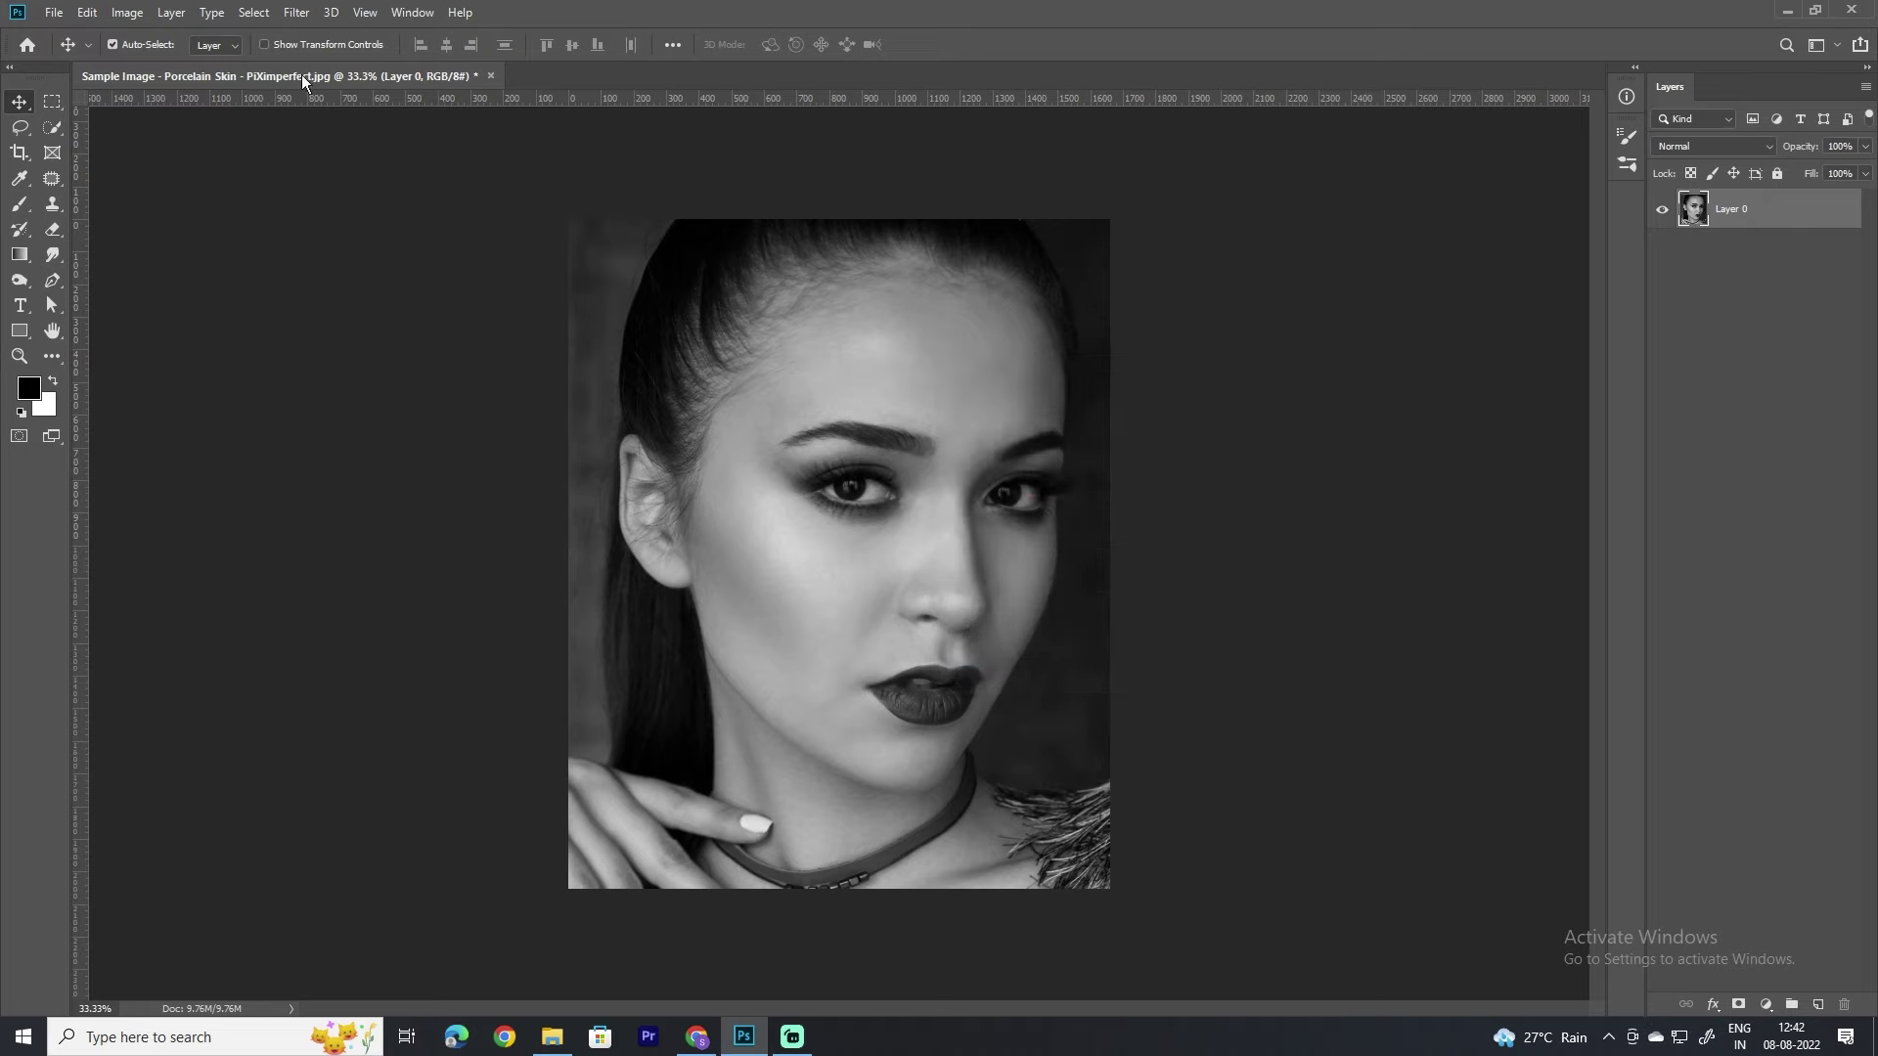
Step: Apply a Gaussian Blur of about 8.4 px to the whole portrait
left_click(295, 13)
mouse_move(307, 235)
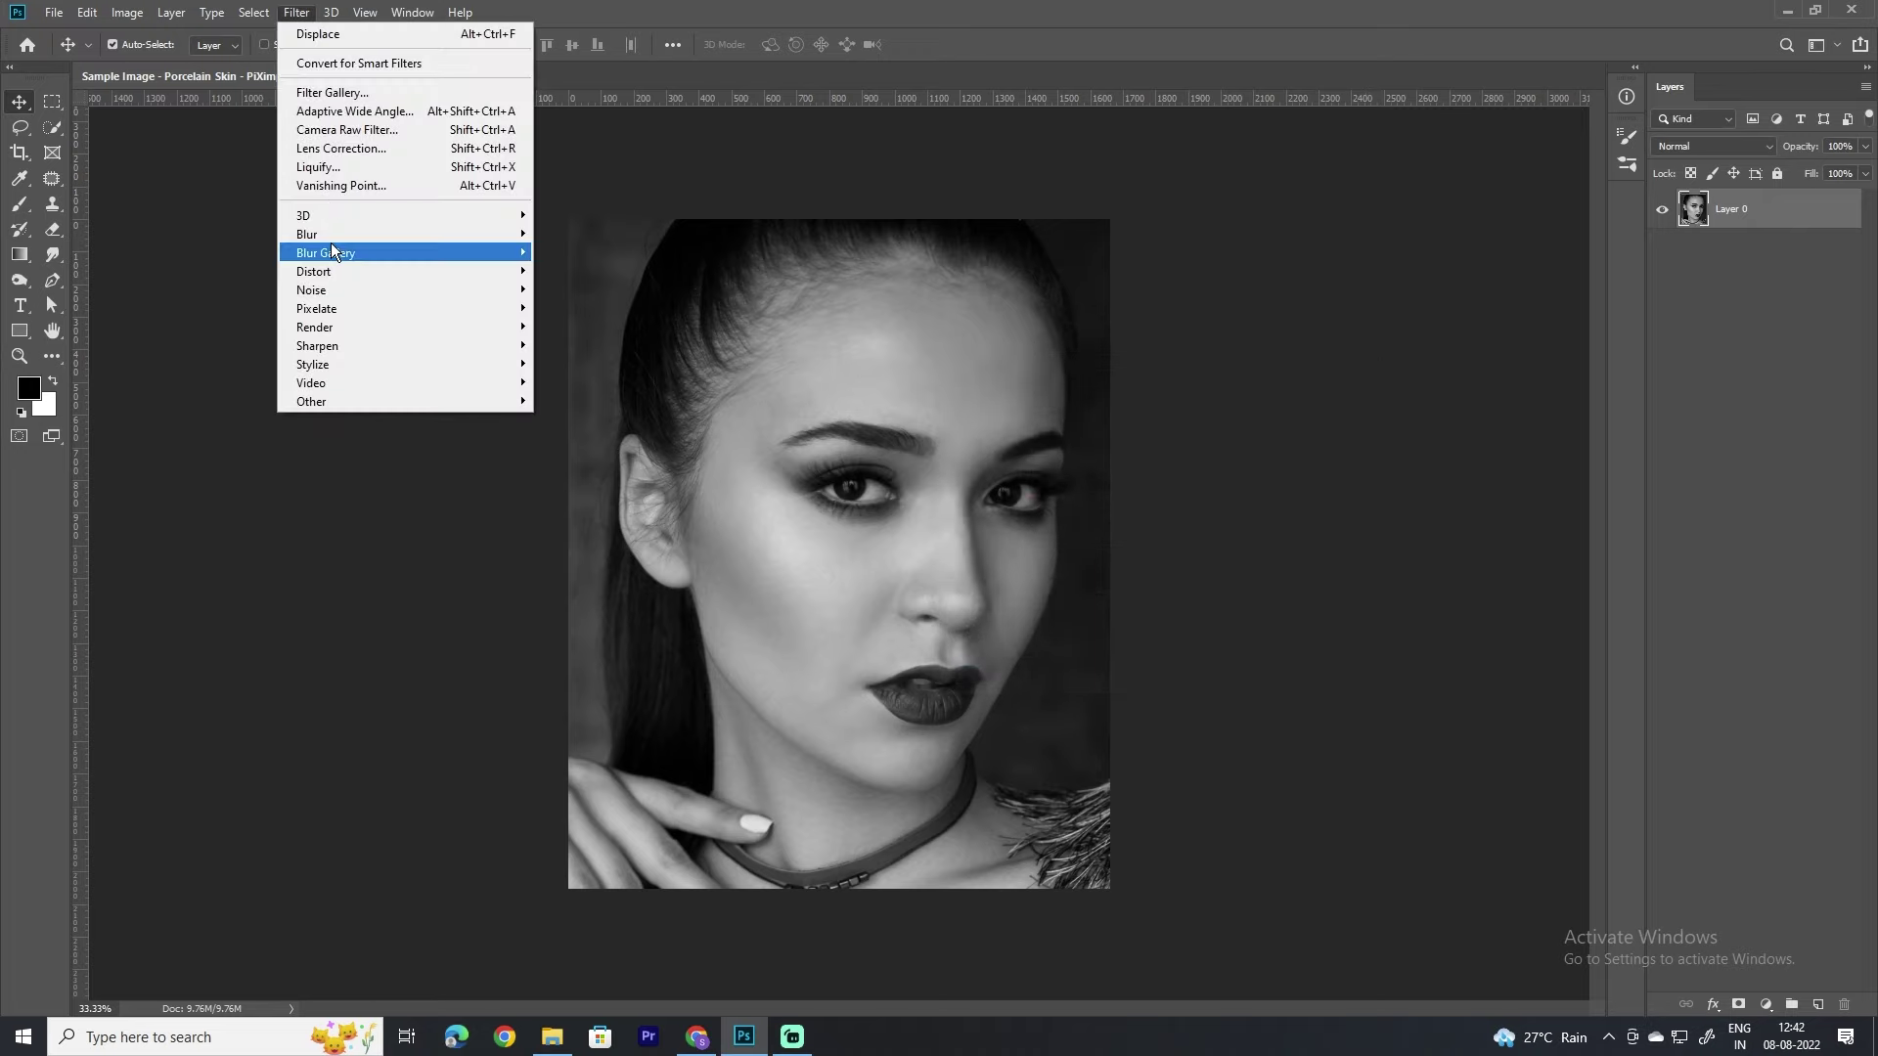
left_click(565, 307)
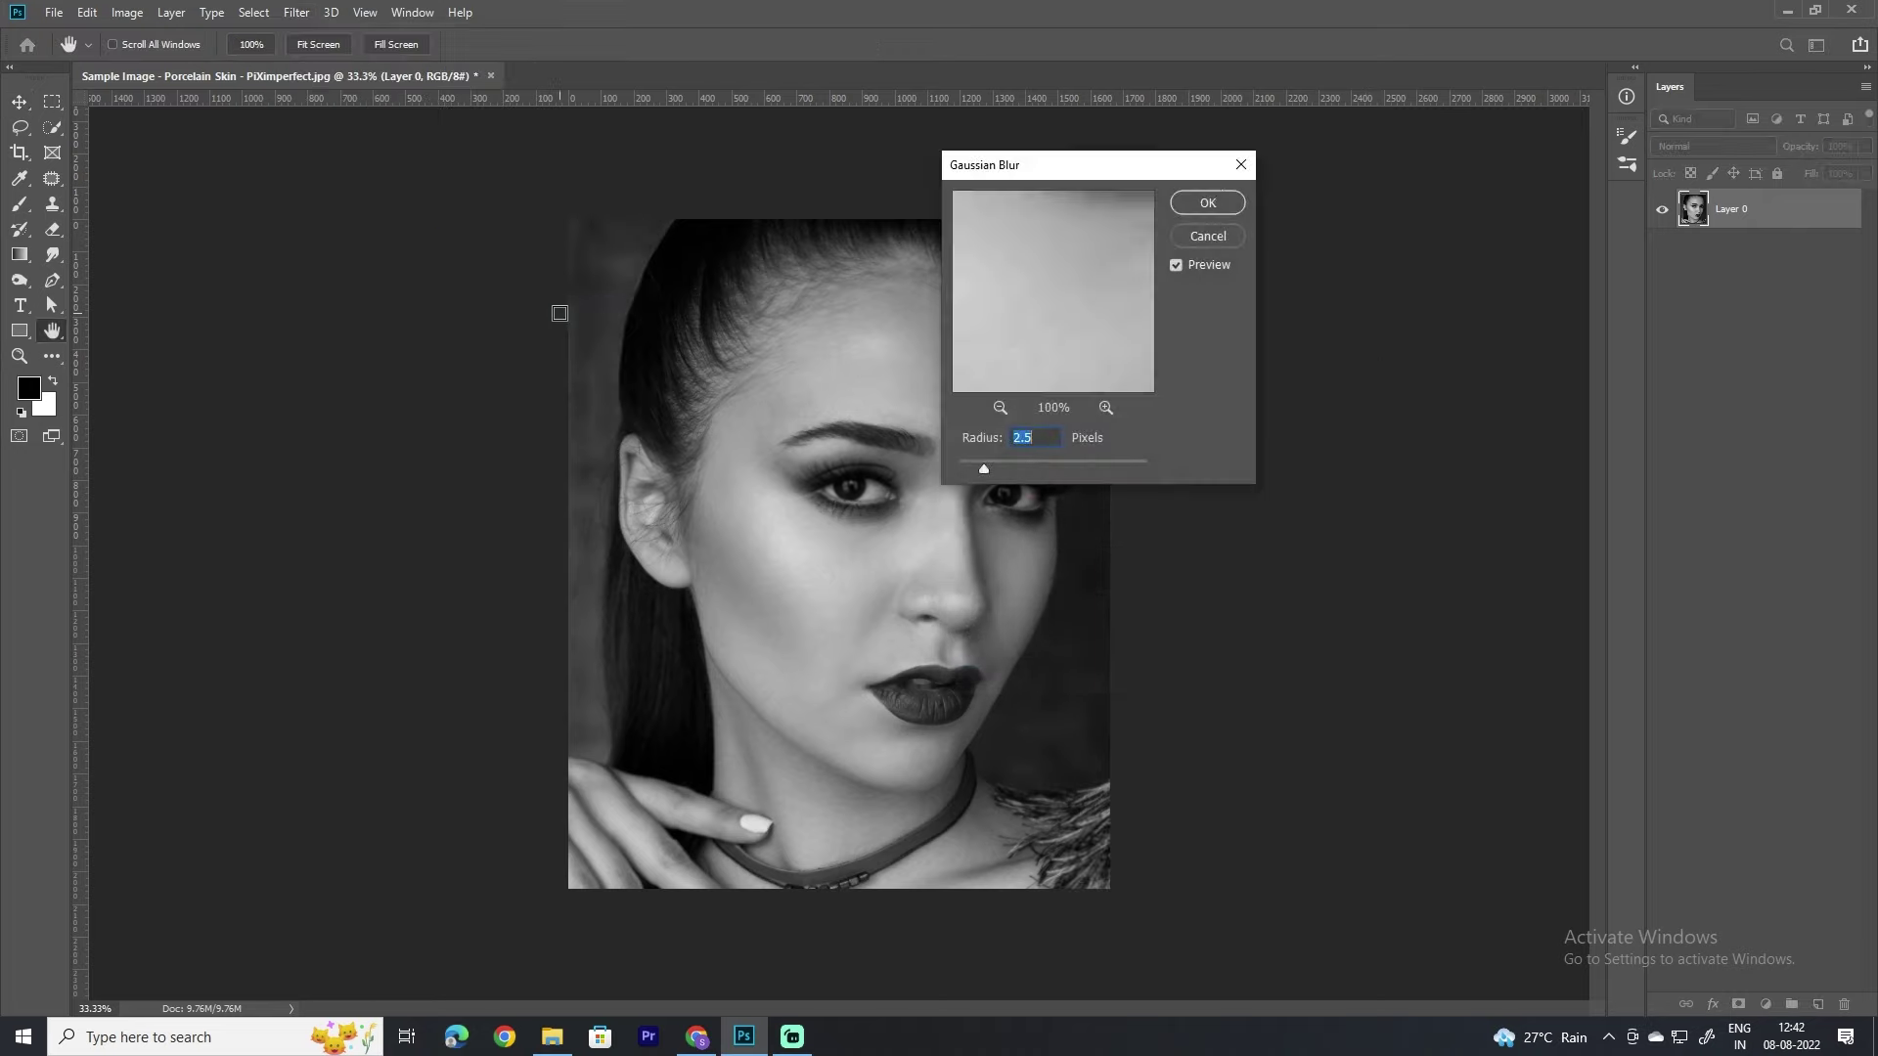
left_click_drag(1299, 268, 1304, 270)
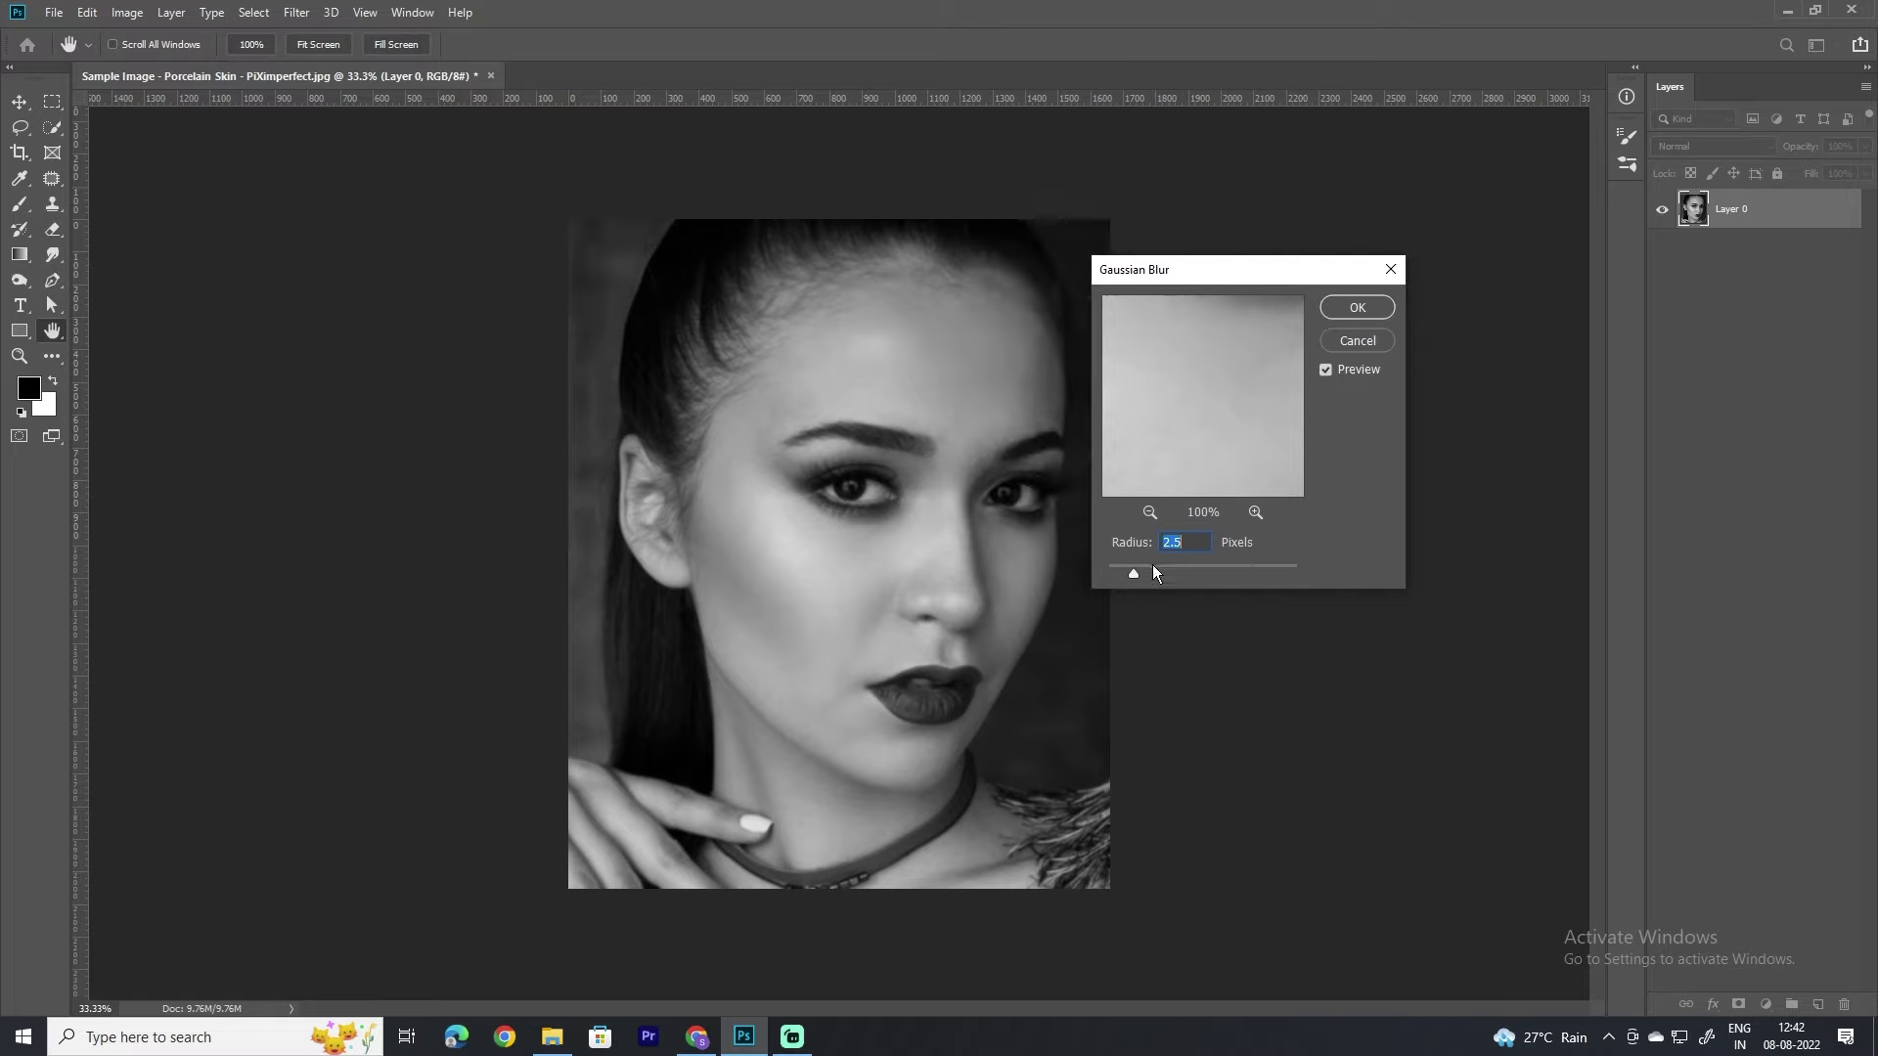
left_click_drag(1157, 572, 1177, 574)
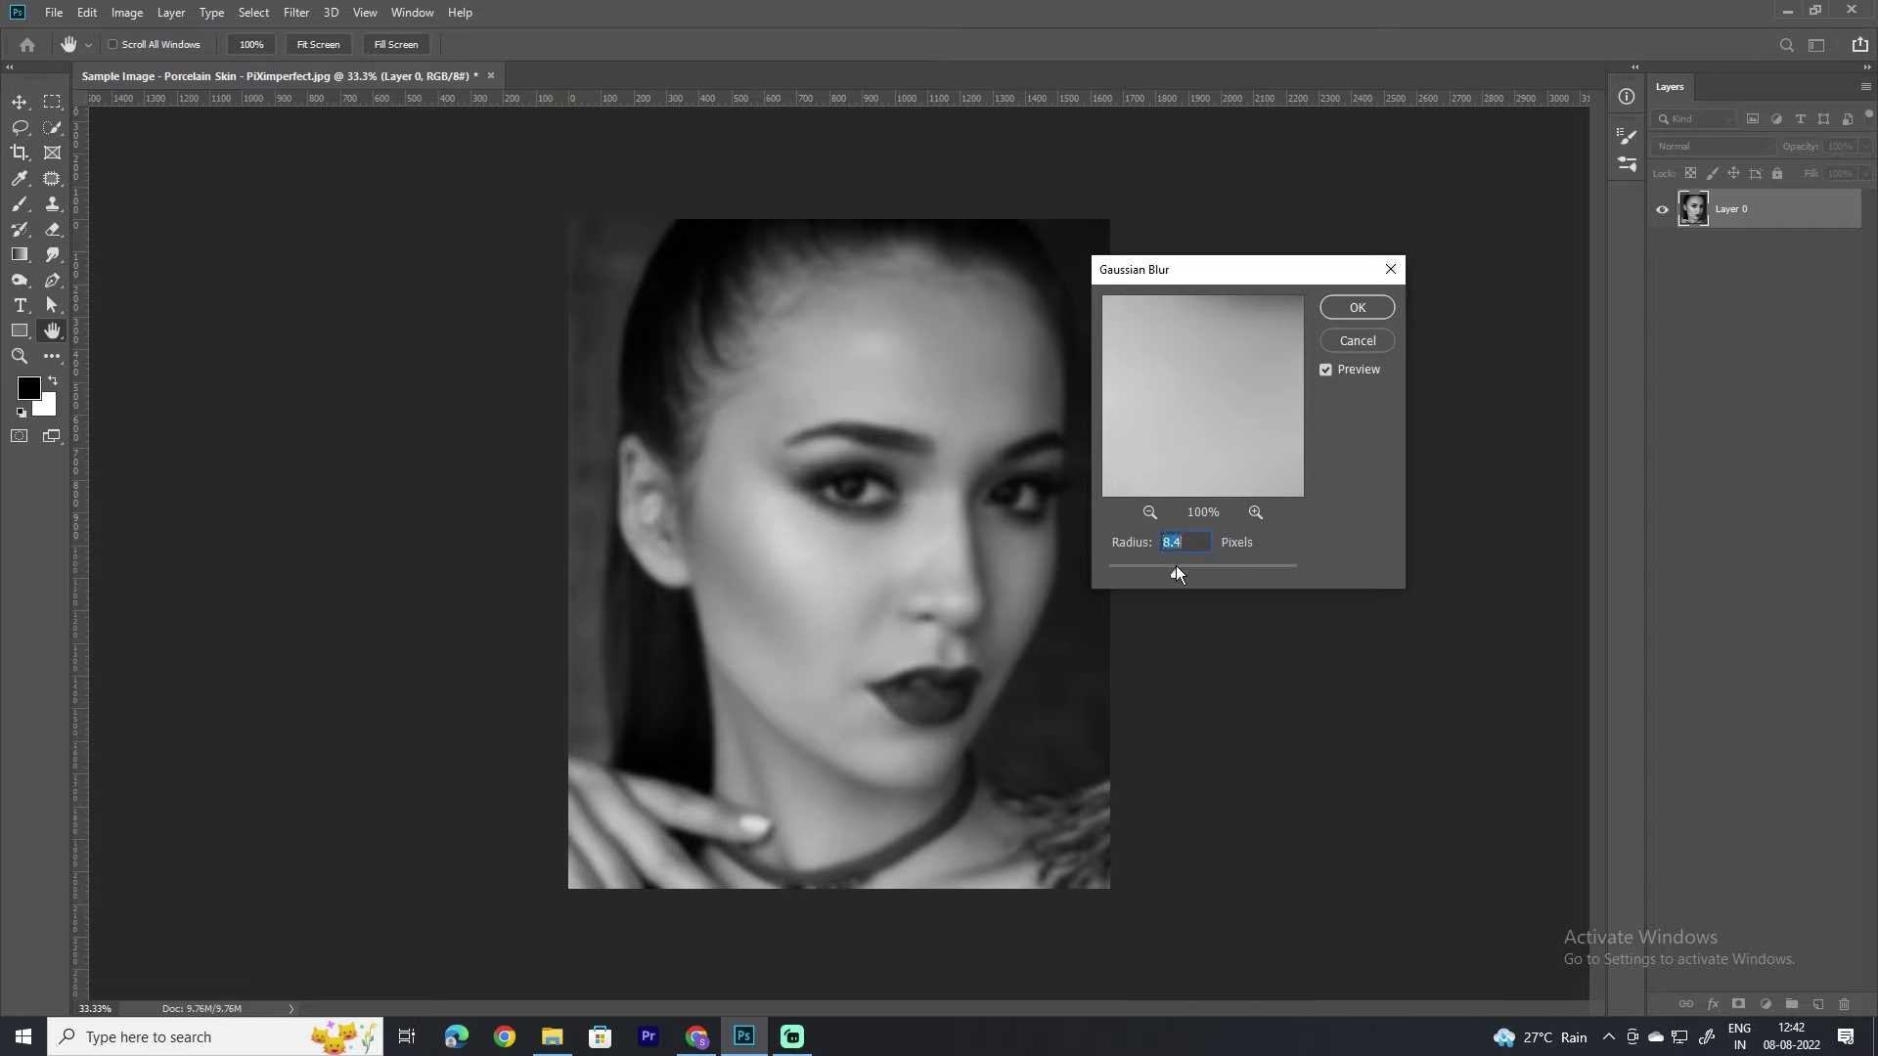
left_click(1368, 311)
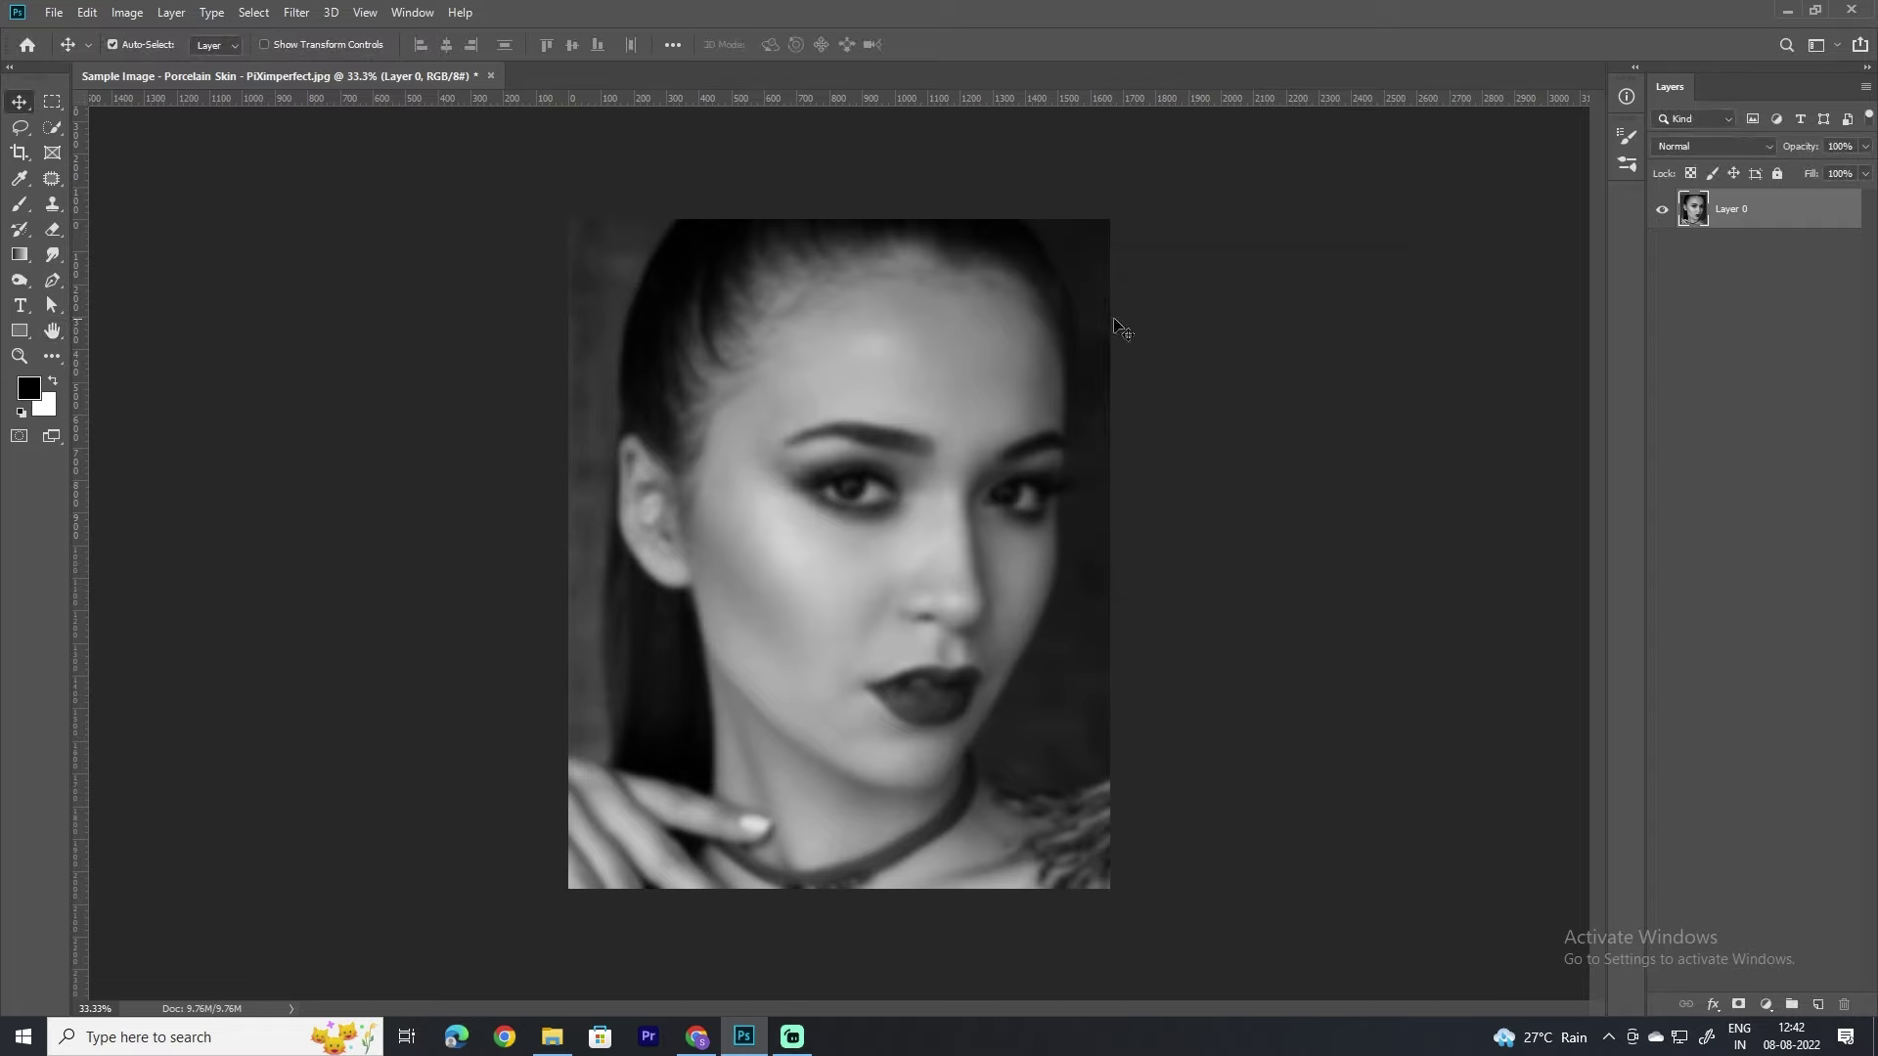
left_click(51, 14)
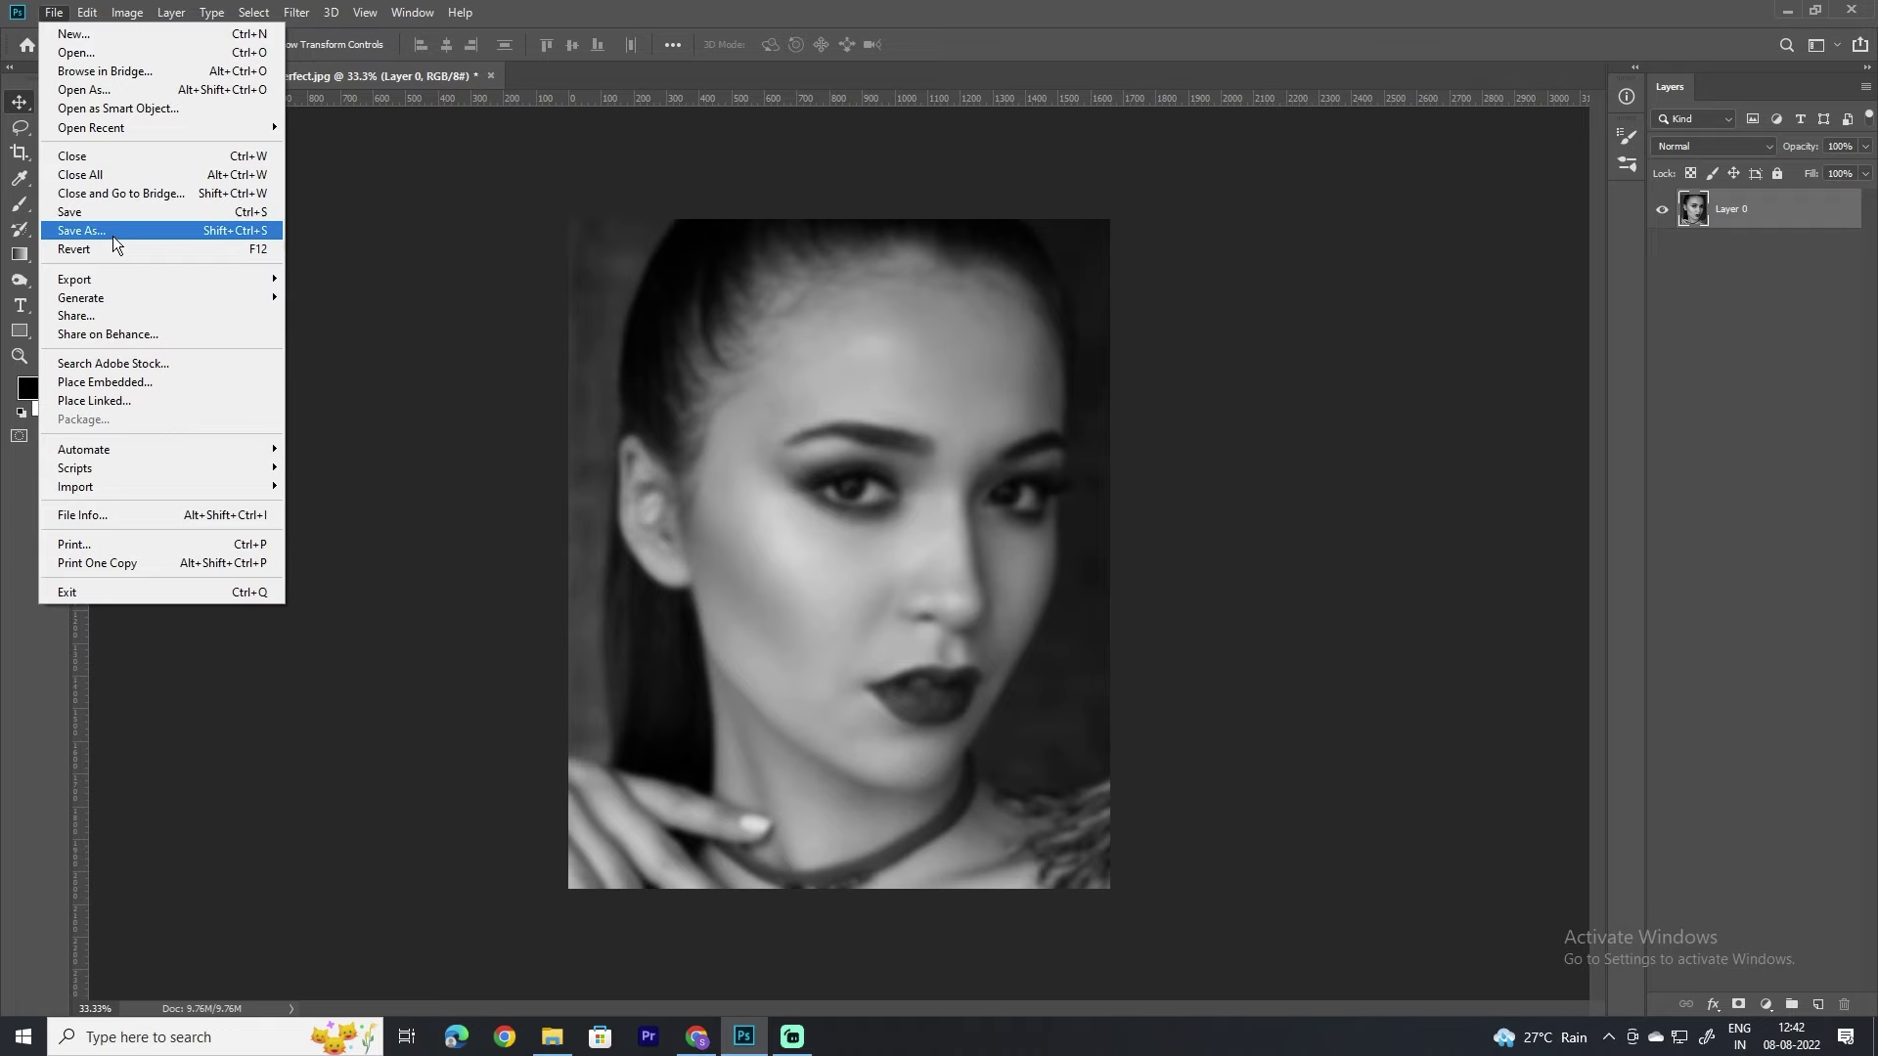
Step: Save the blurred portrait as the 'displecement map' PSD, replacing the existing file
left_click(114, 237)
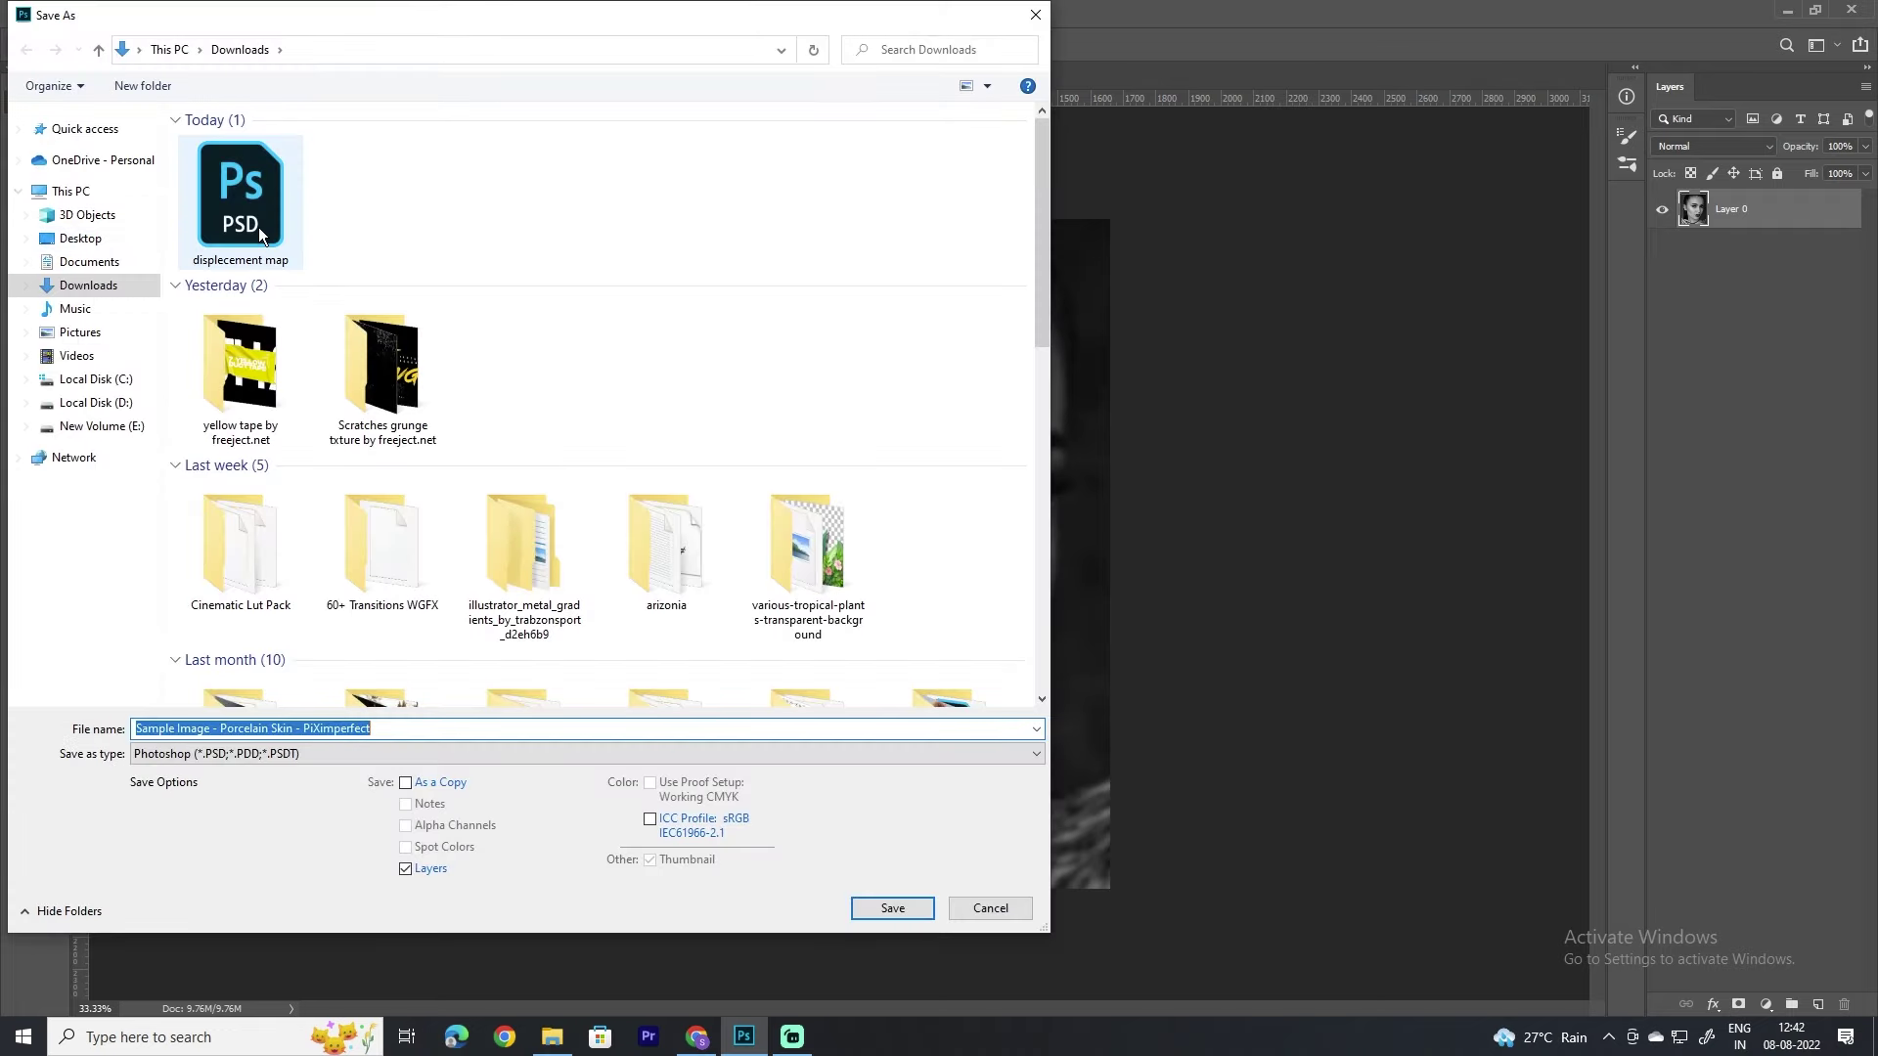
left_click(261, 235)
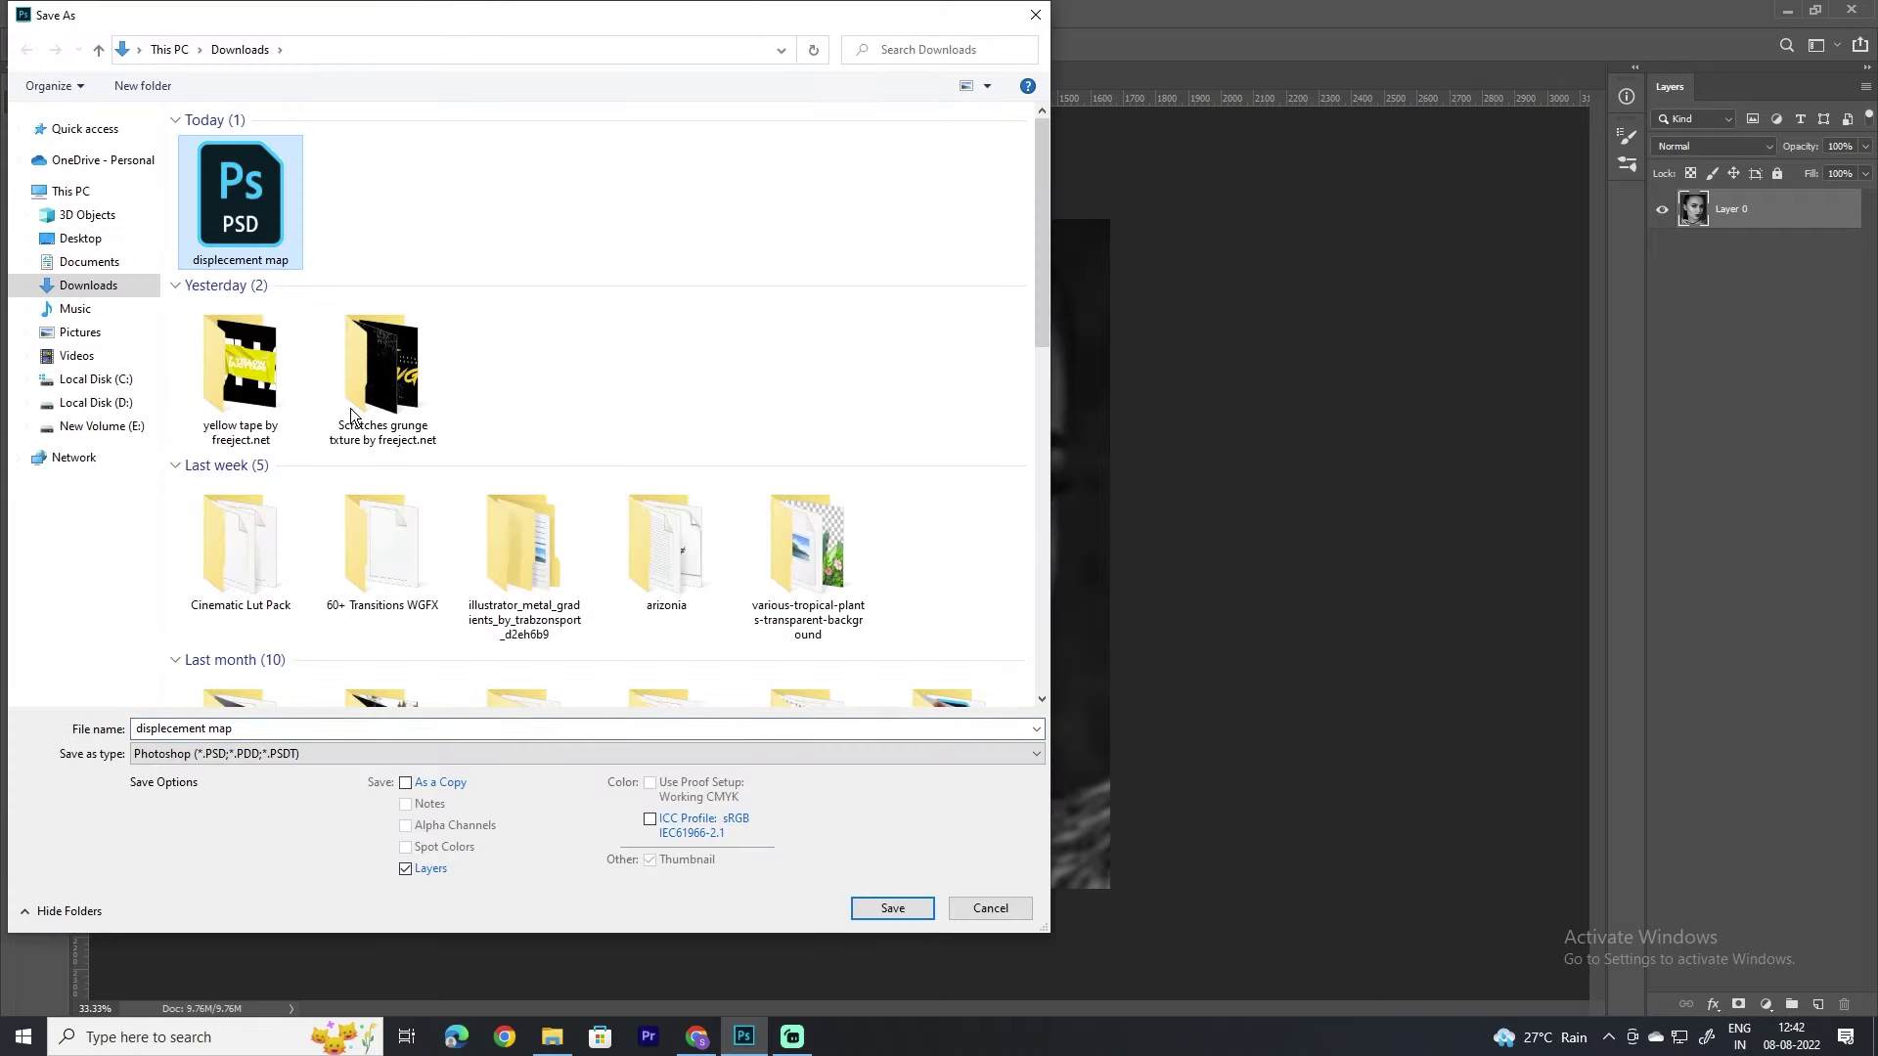
left_click(902, 910)
left_click(986, 521)
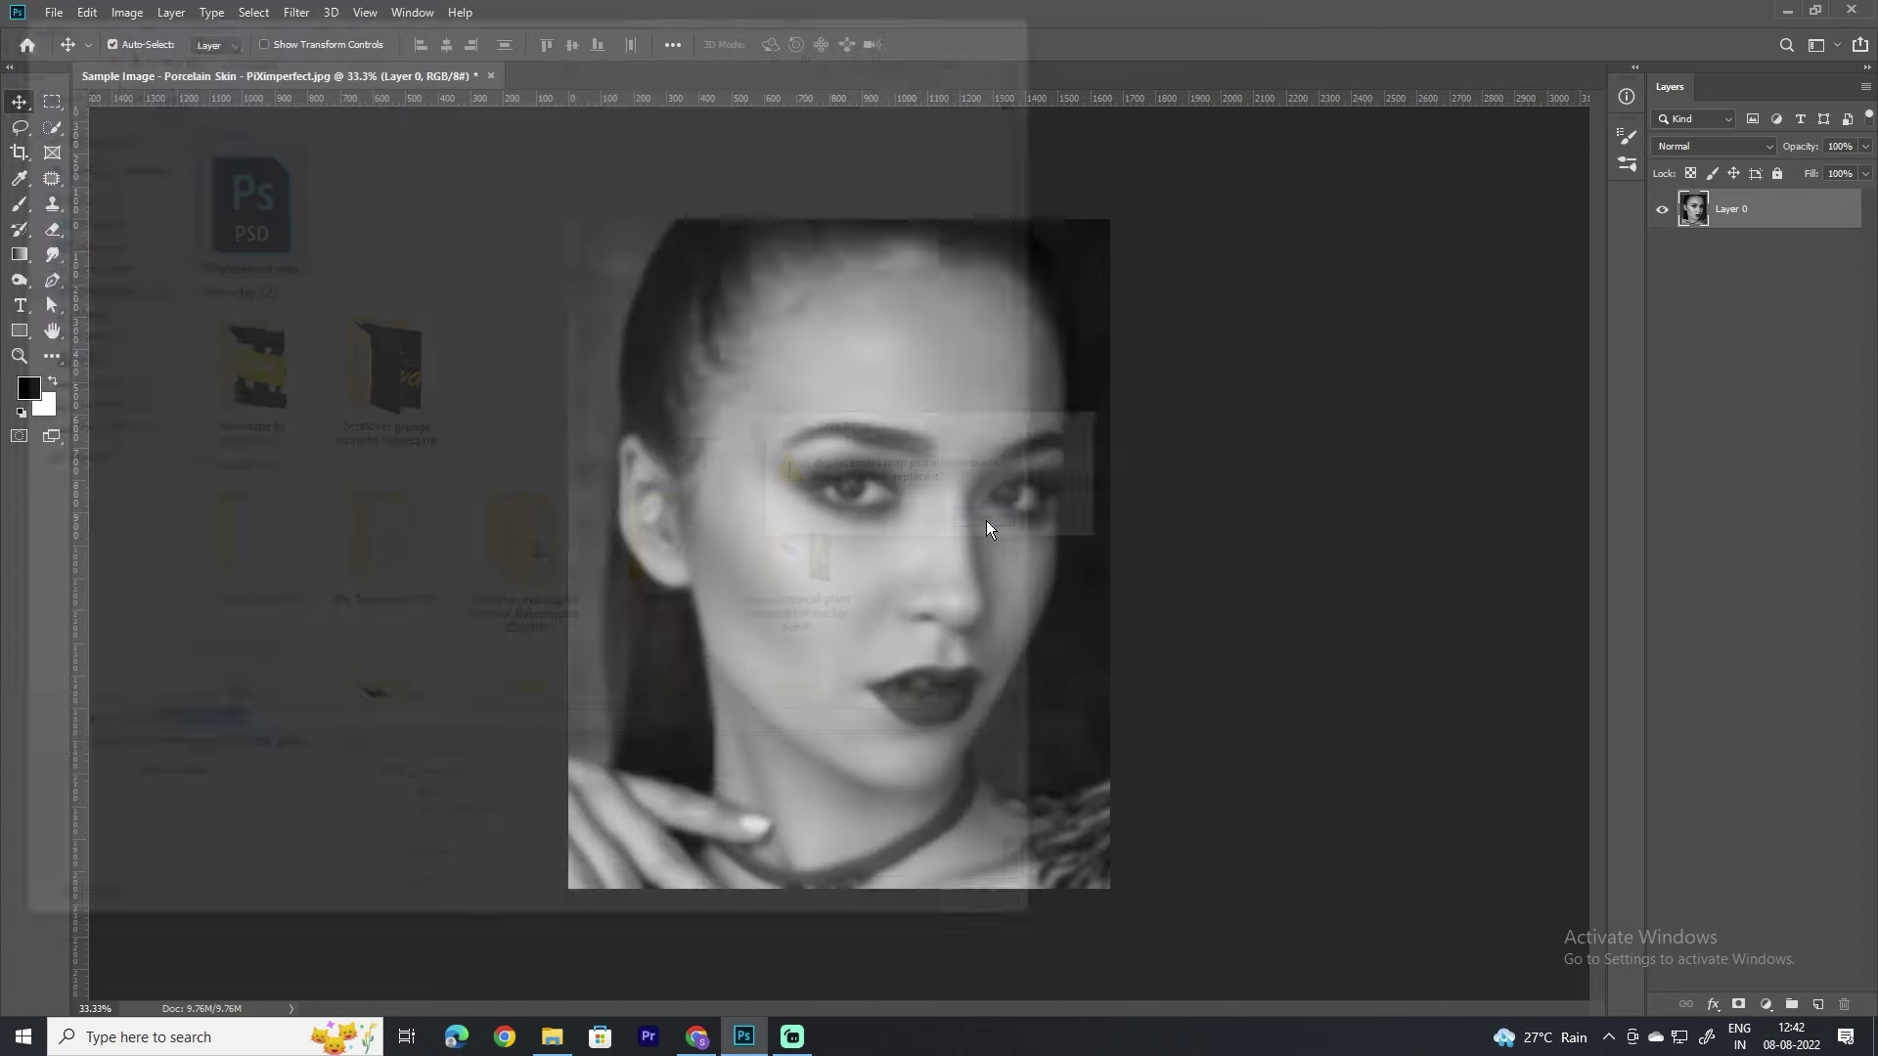
left_click(1151, 294)
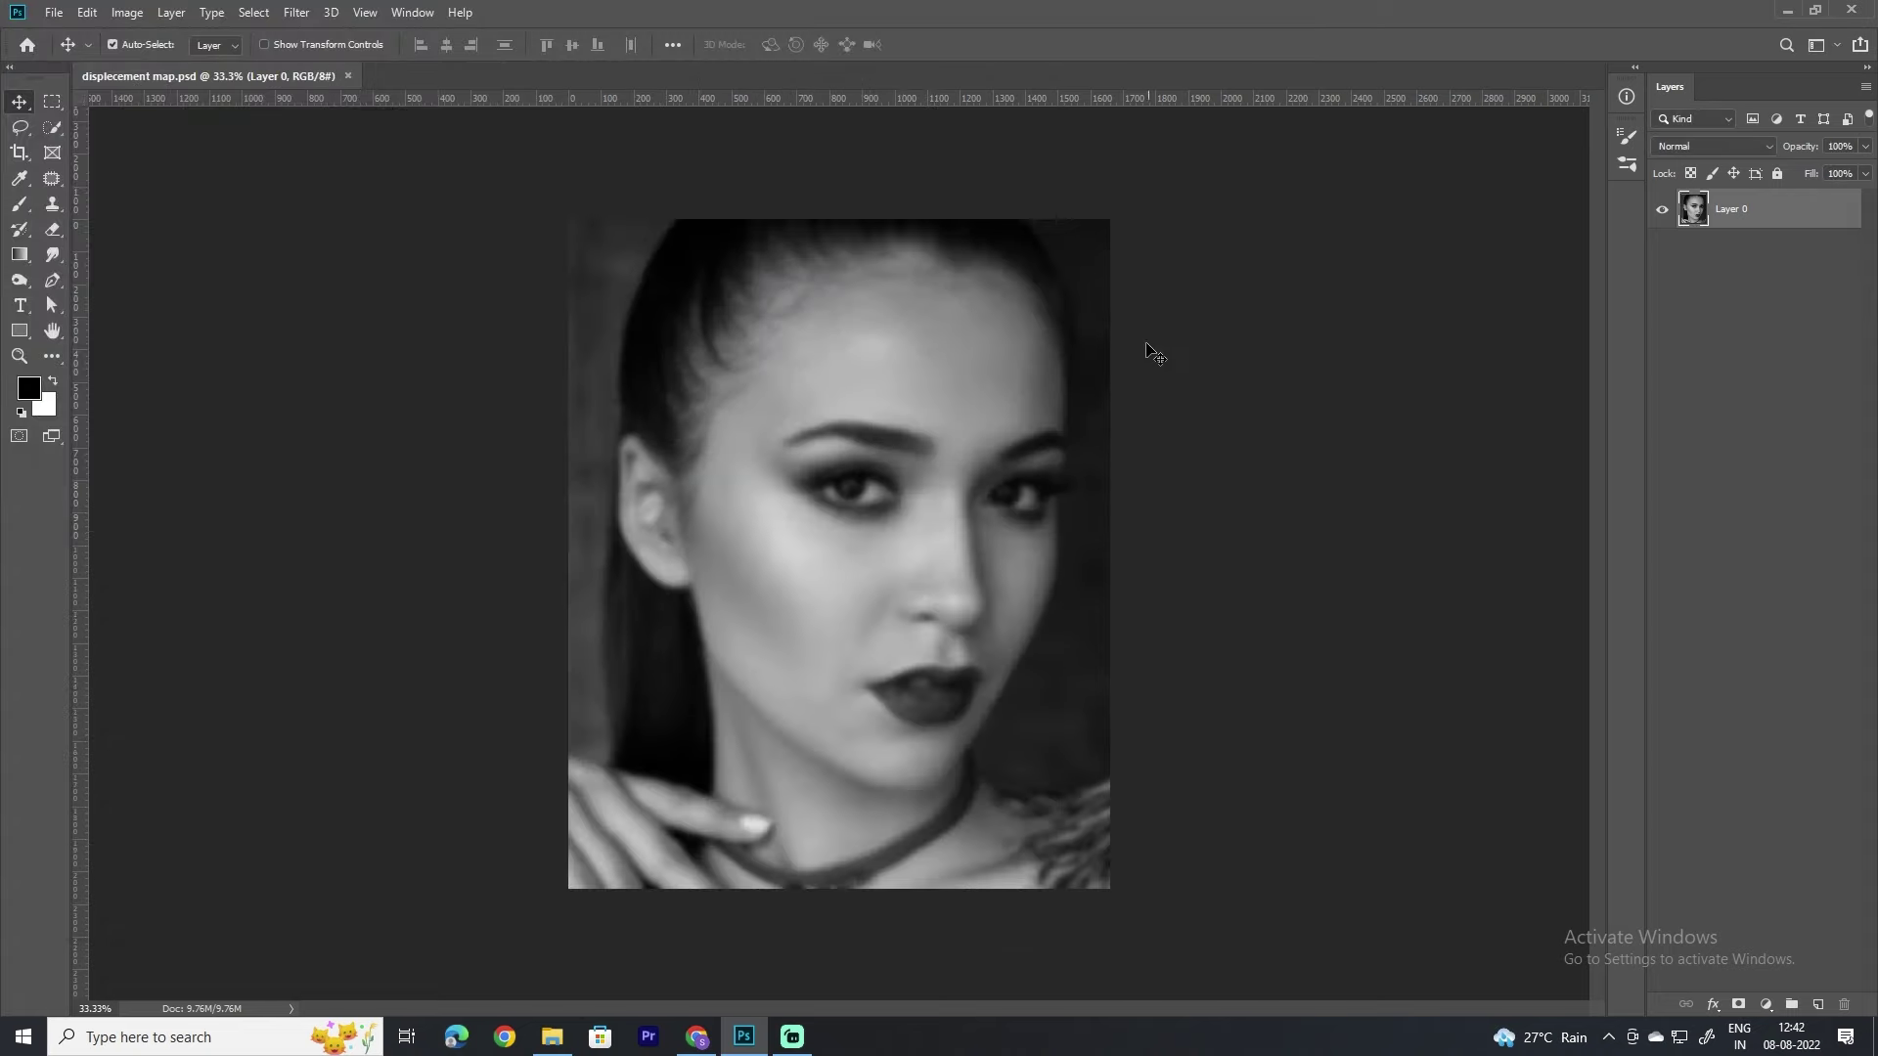
Step: Undo the Gaussian Blur so the grayscale portrait is sharp again
left_click(89, 13)
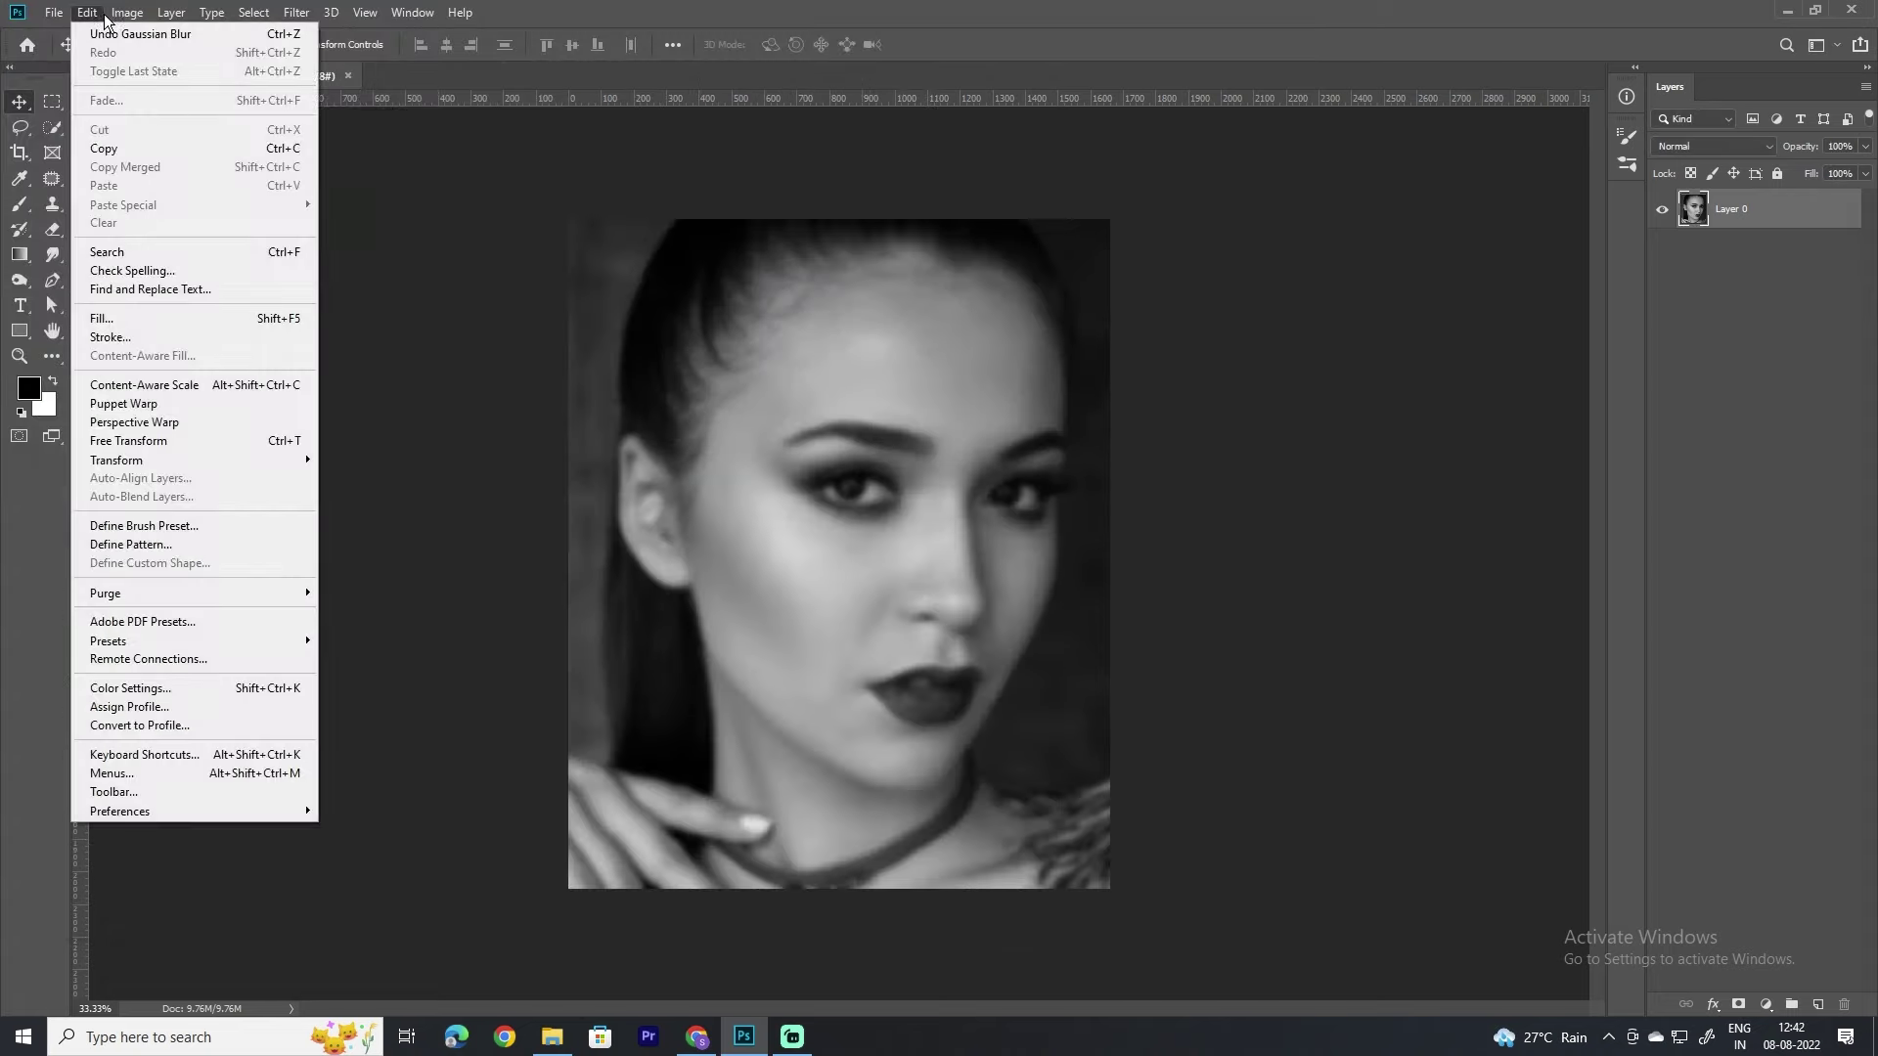
left_click(101, 37)
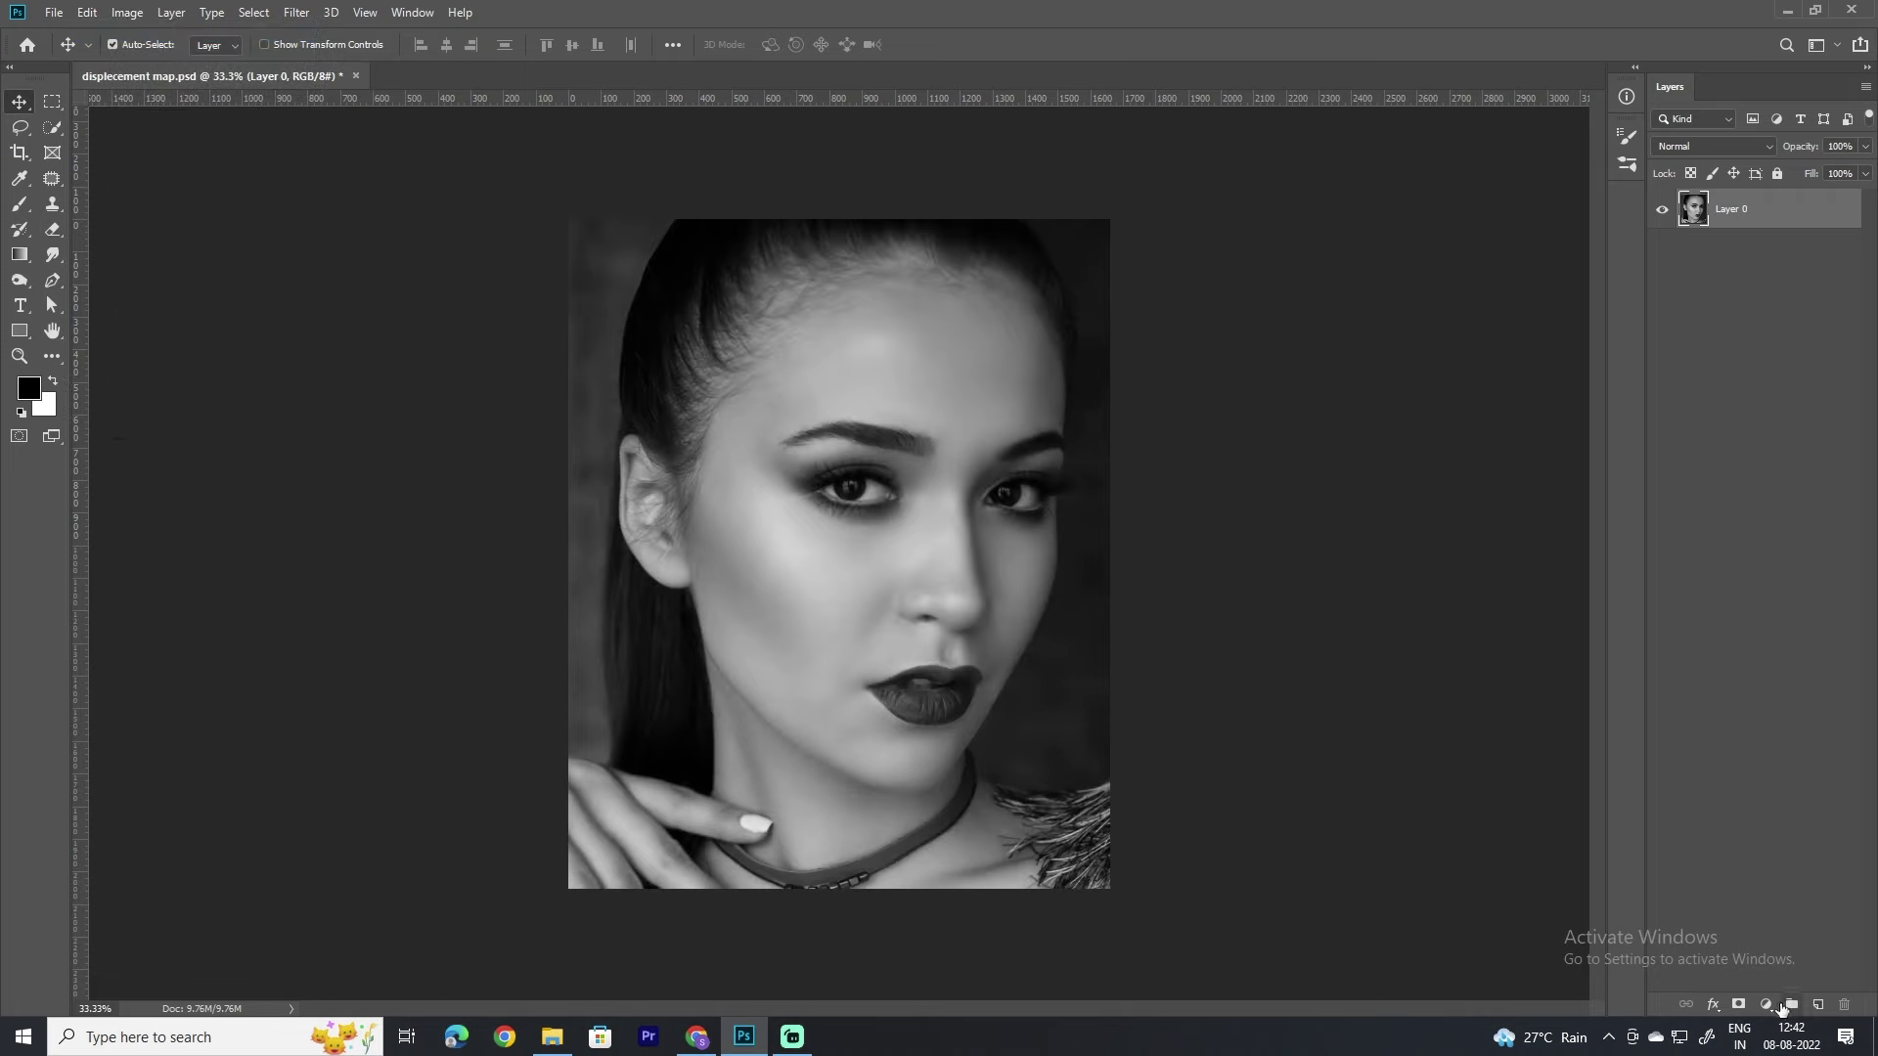
left_click(1783, 1007)
Step: Add a Curves 1 adjustment layer with two lowered points to deepen the shadows, then select Layer 0
left_click(1776, 755)
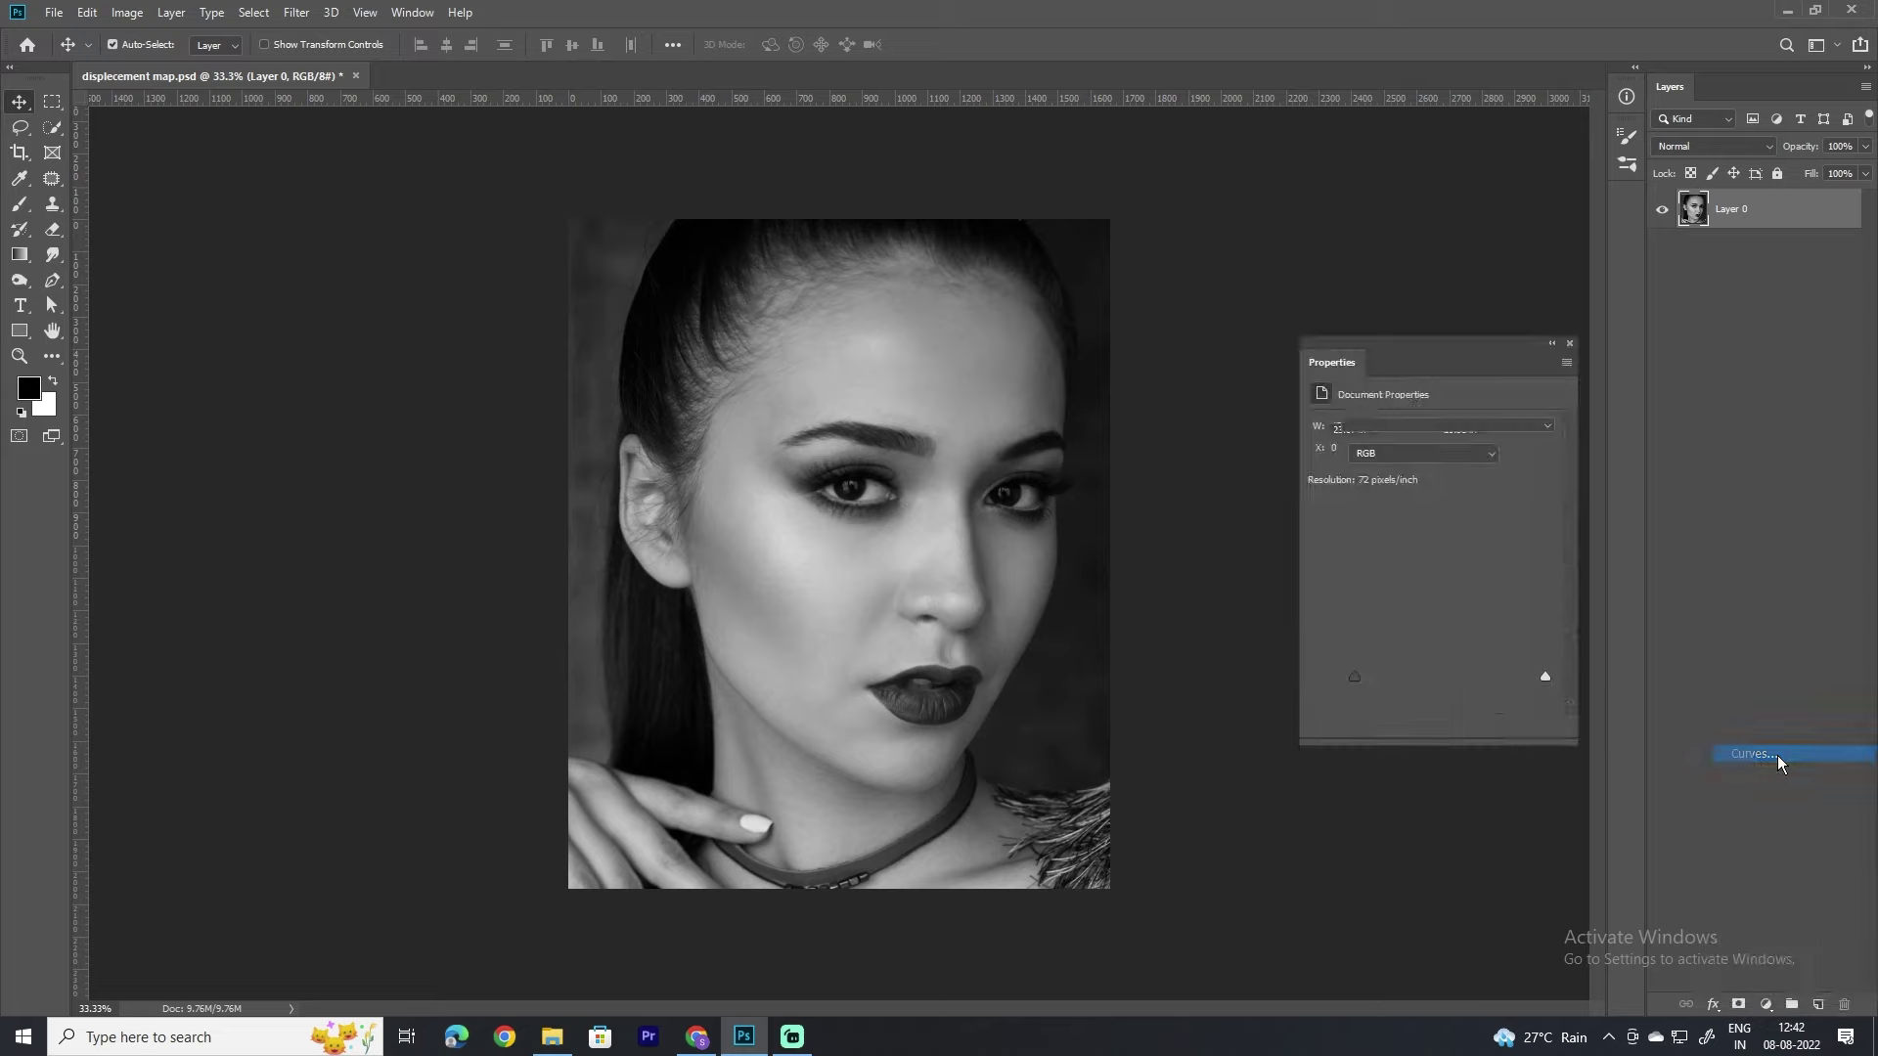
left_click_drag(1499, 523, 1510, 549)
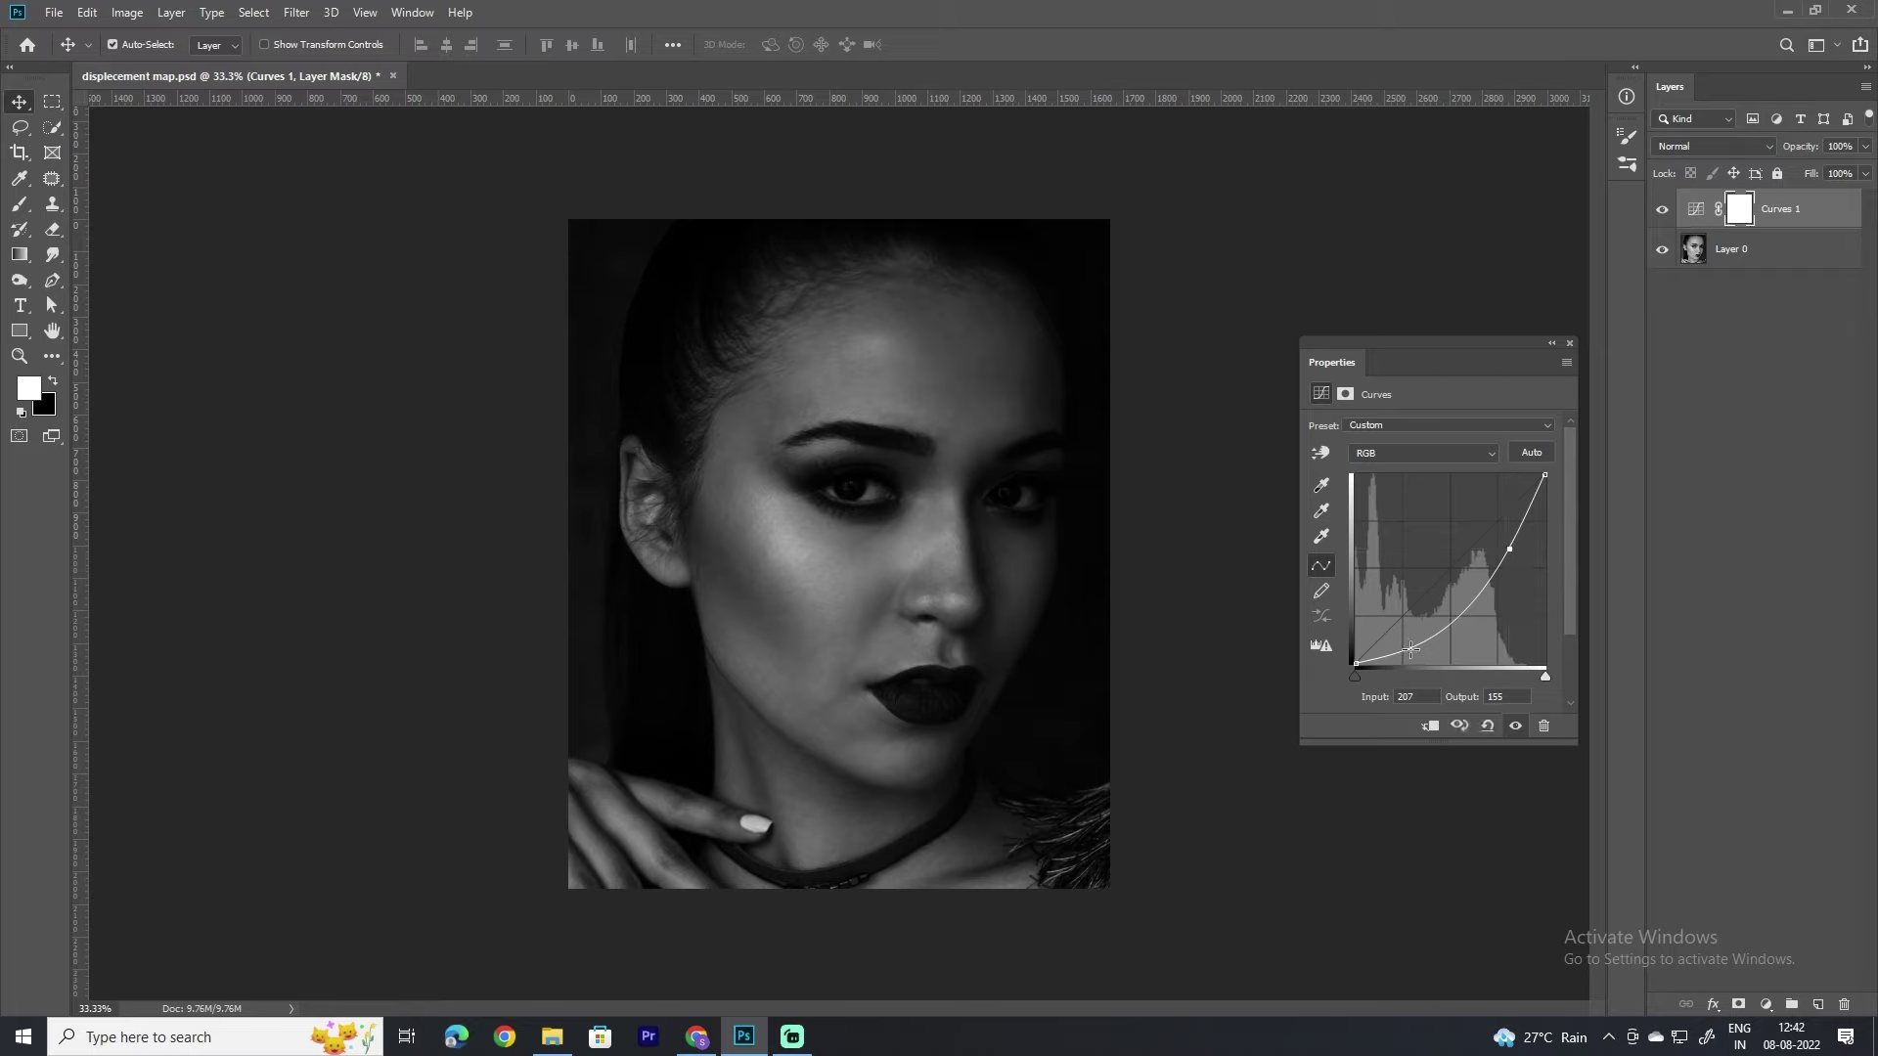
left_click_drag(1411, 648, 1432, 647)
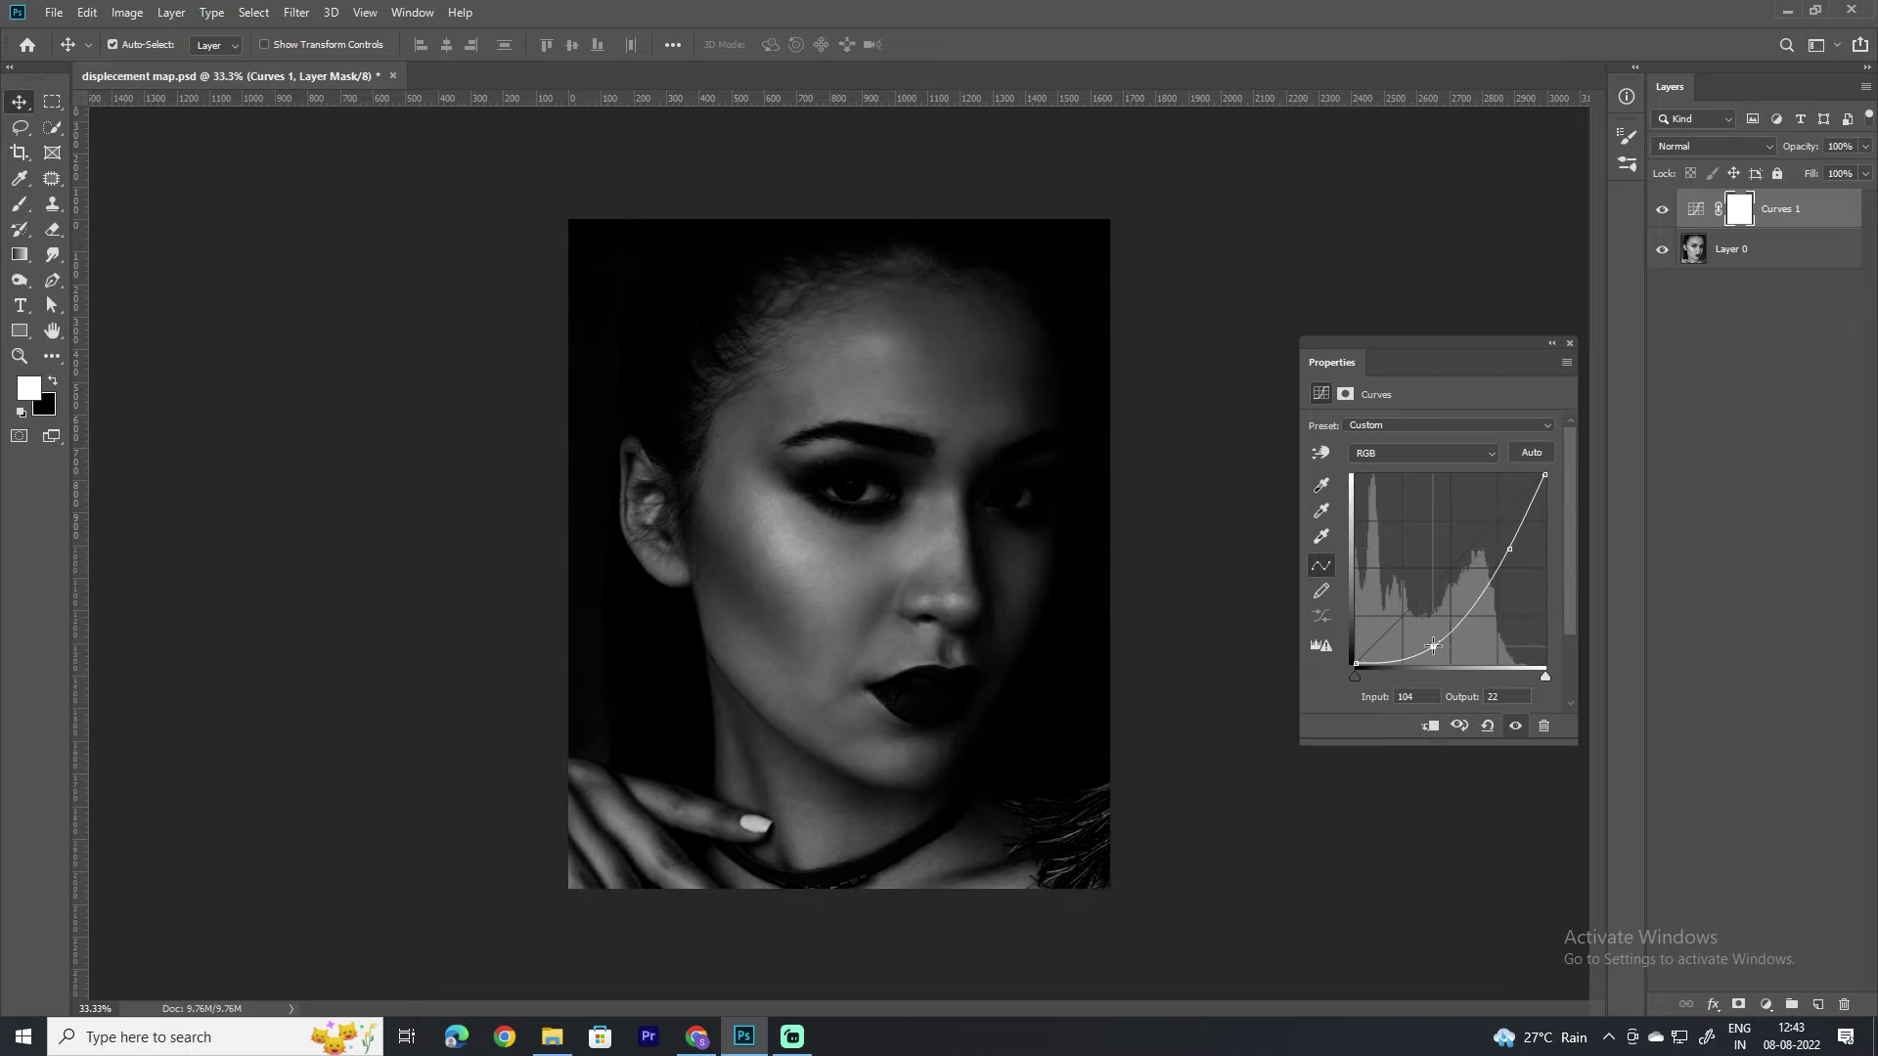
left_click_drag(1433, 647, 1432, 645)
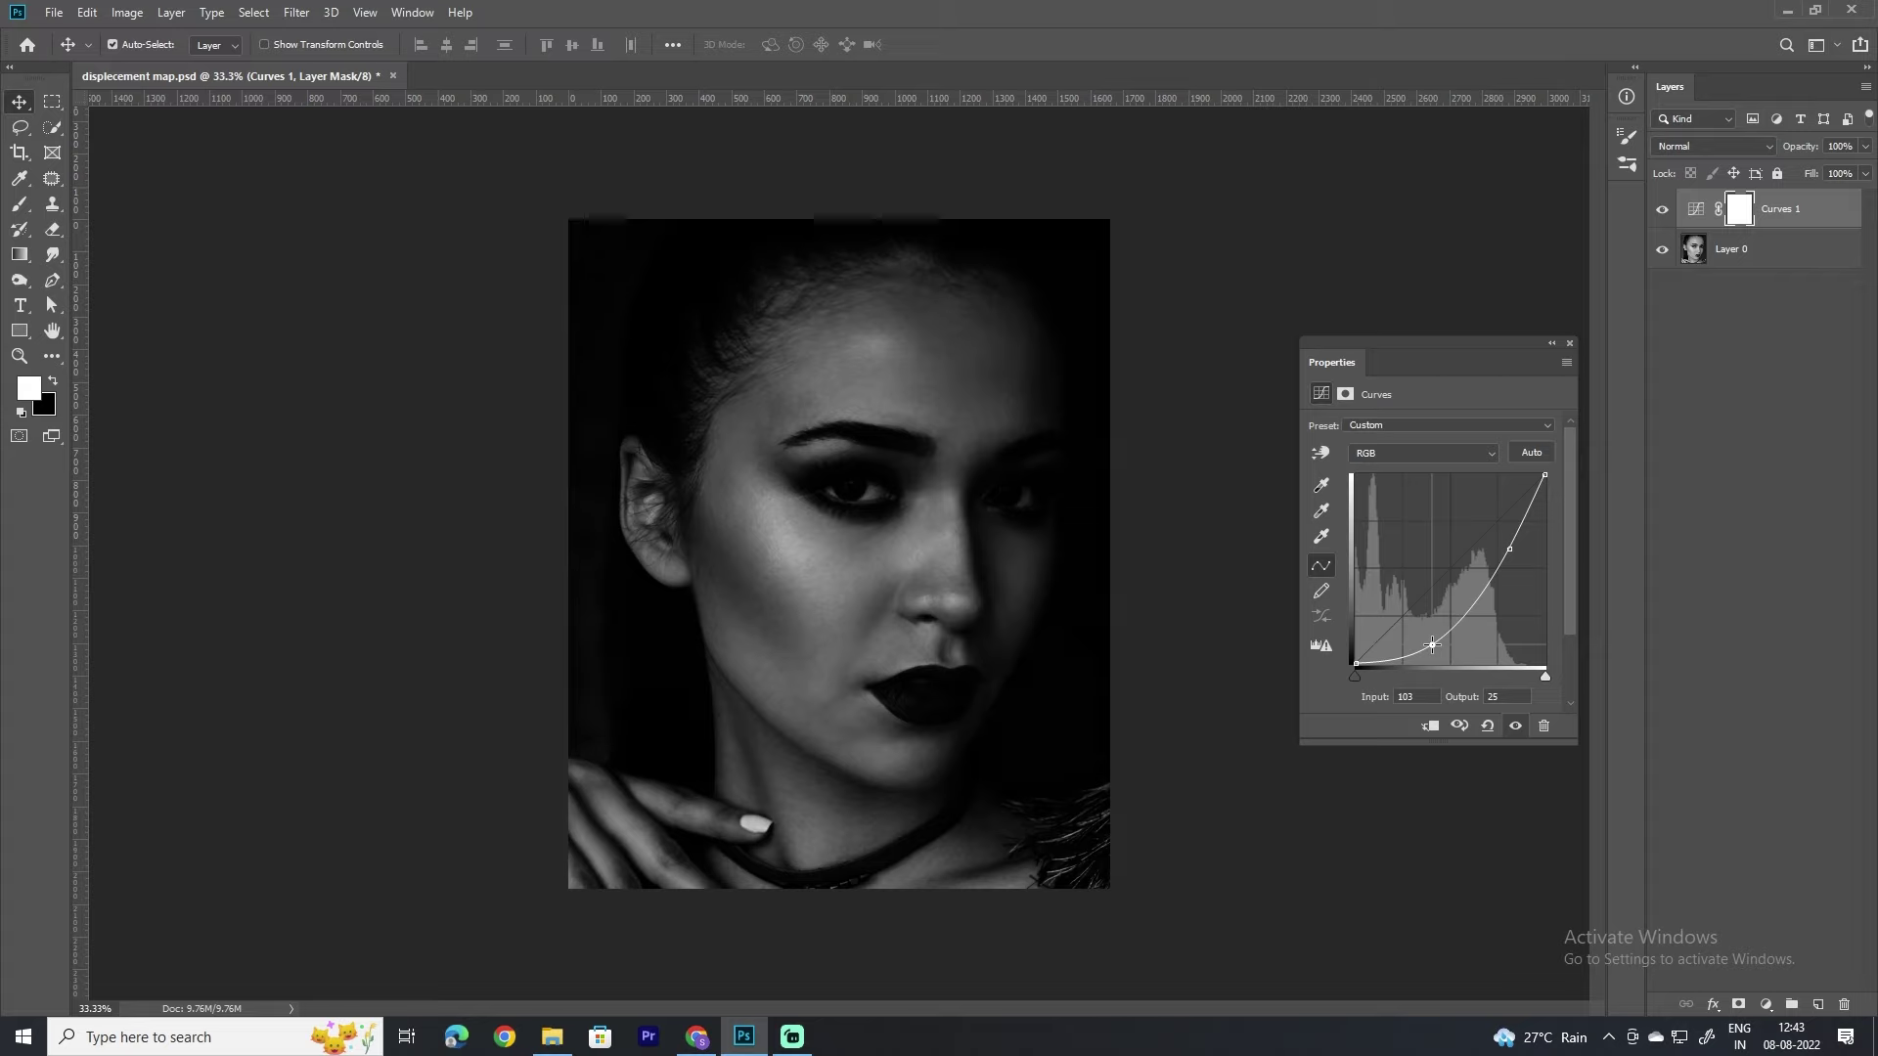
left_click(1571, 344)
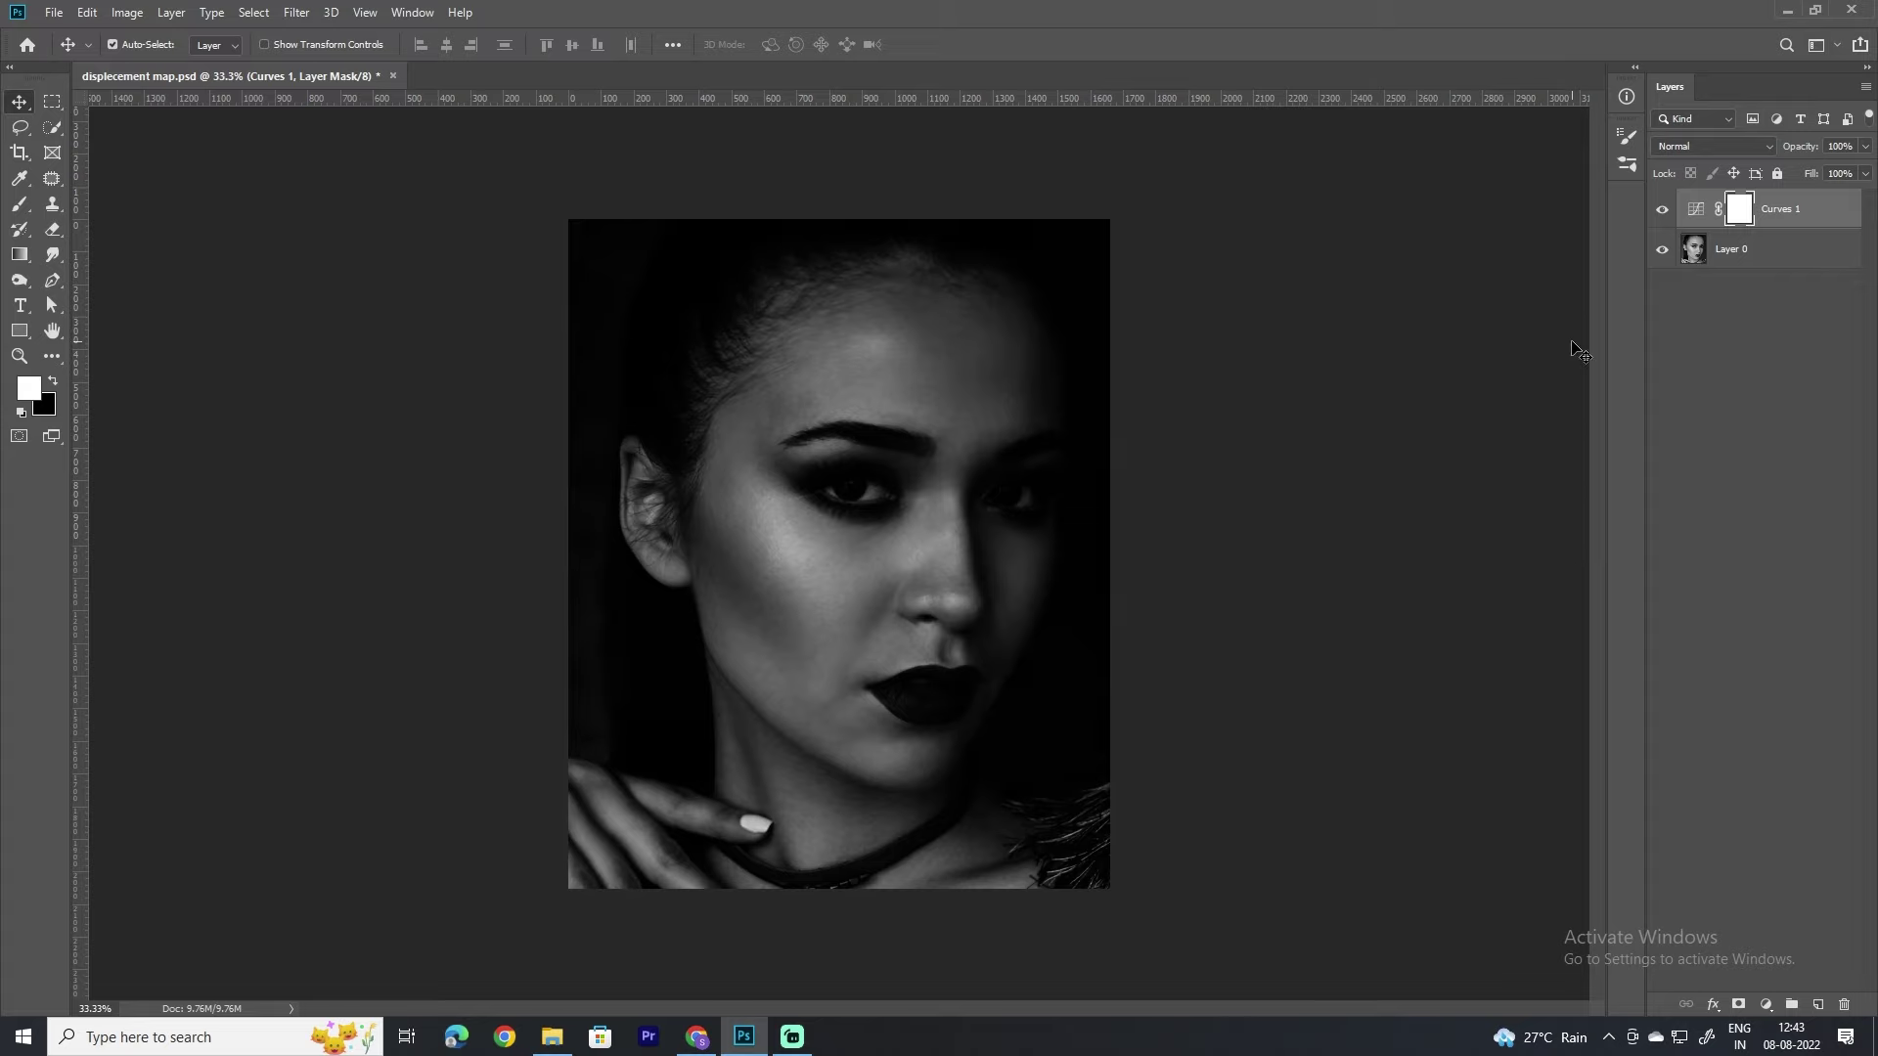
left_click(1790, 250)
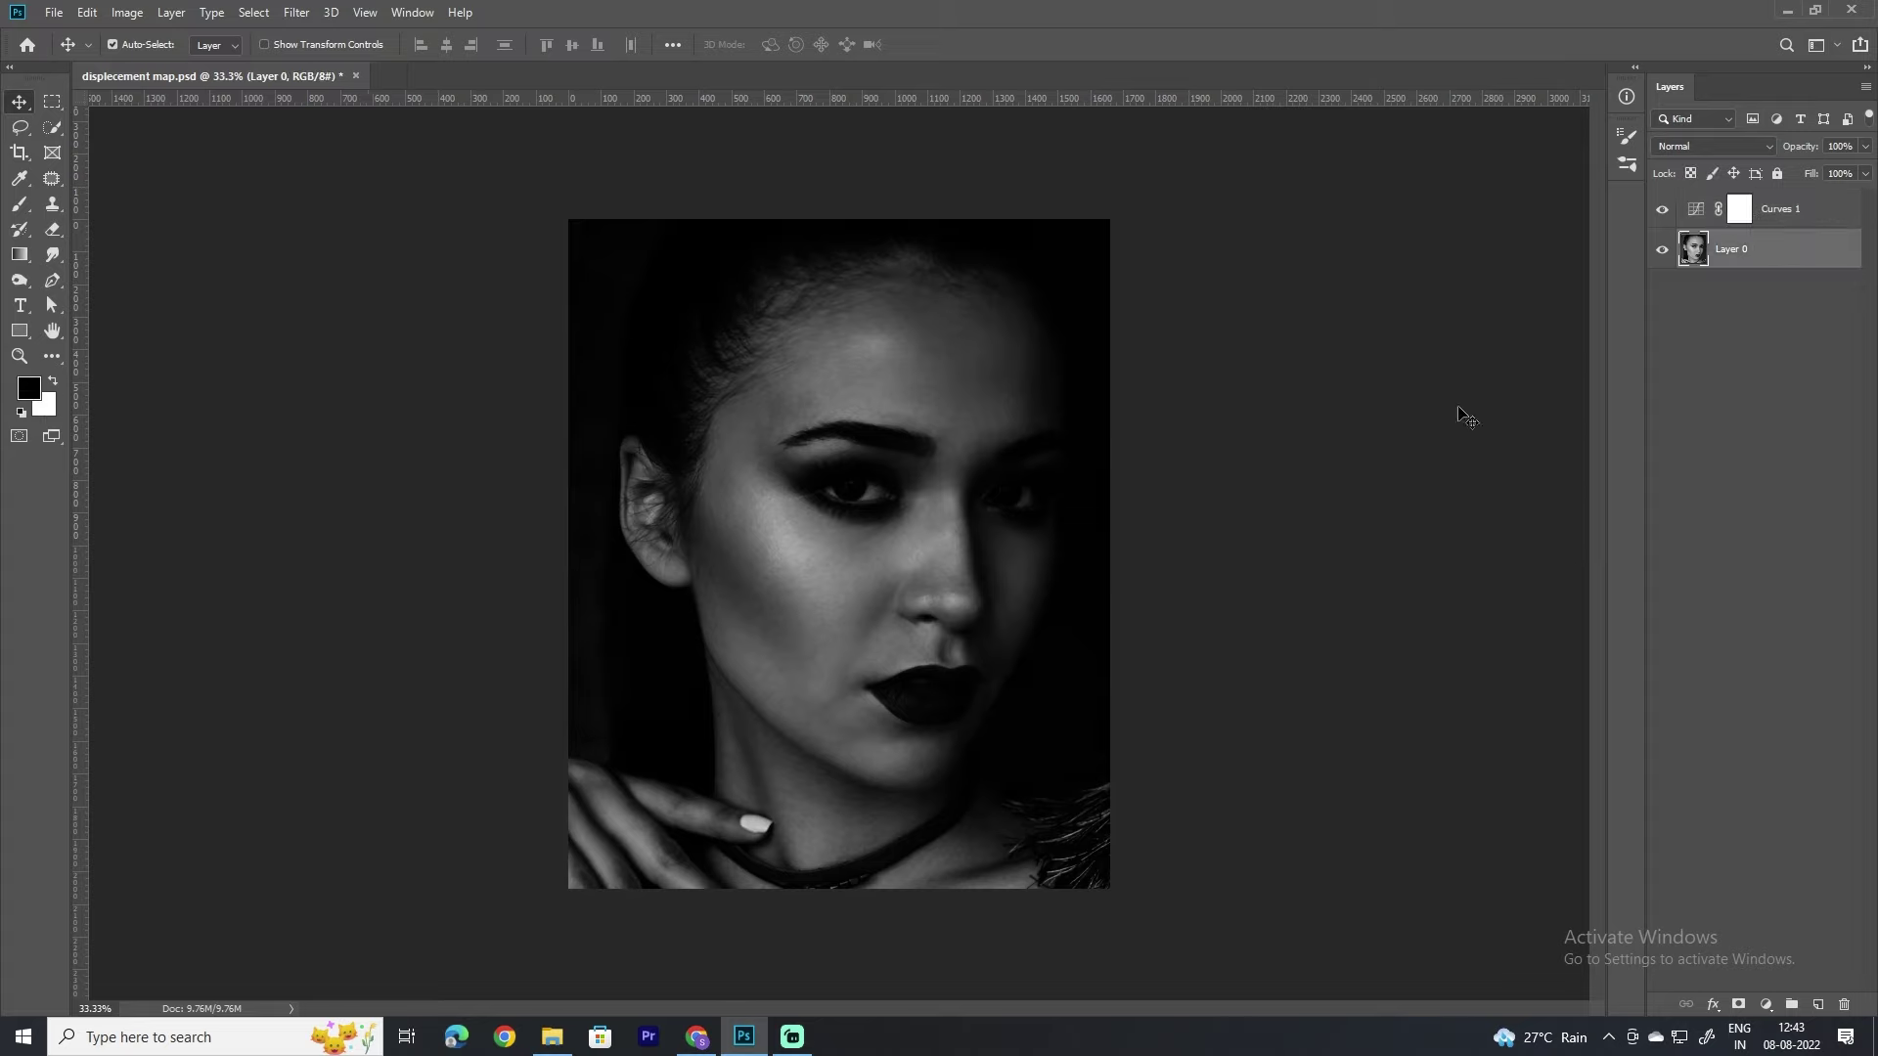
Step: Draw a paragraph text box spanning the whole image, then bring Chrome to the front
left_click(18, 311)
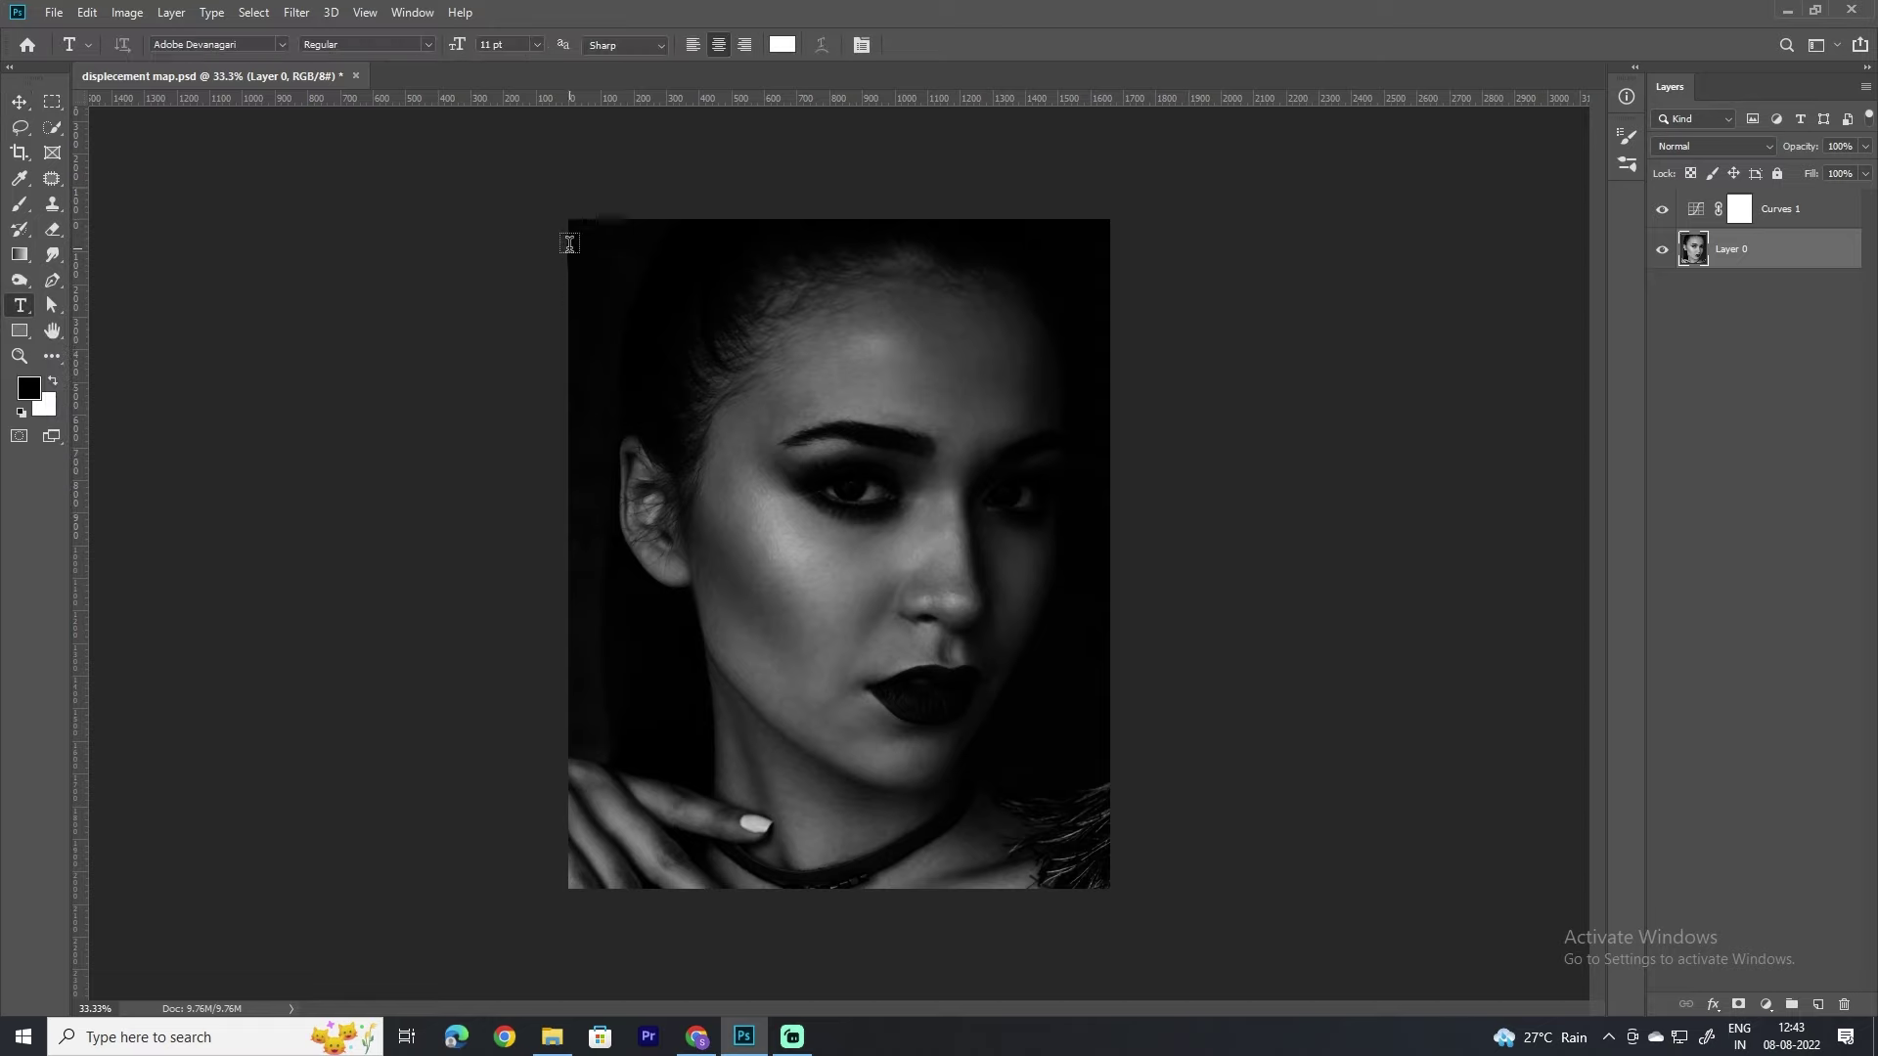
left_click_drag(569, 244, 1092, 834)
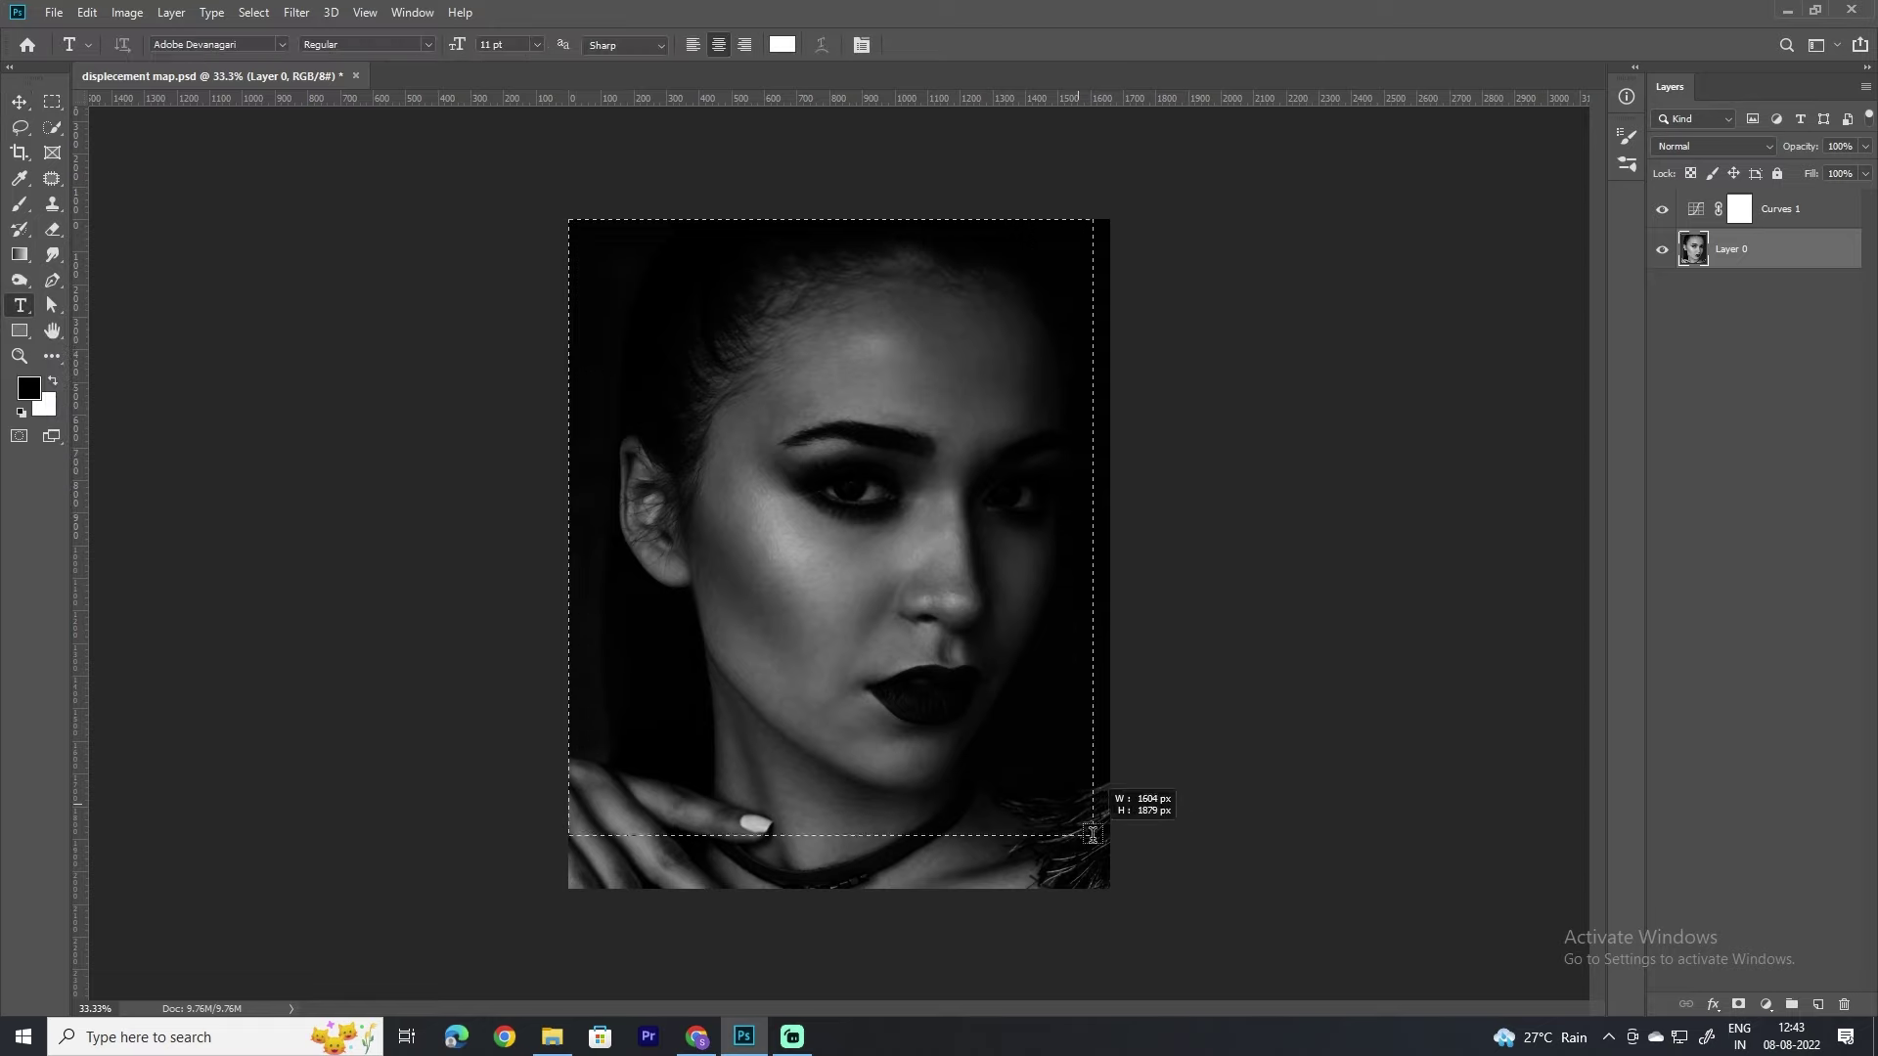
left_click_drag(1093, 834, 1110, 889)
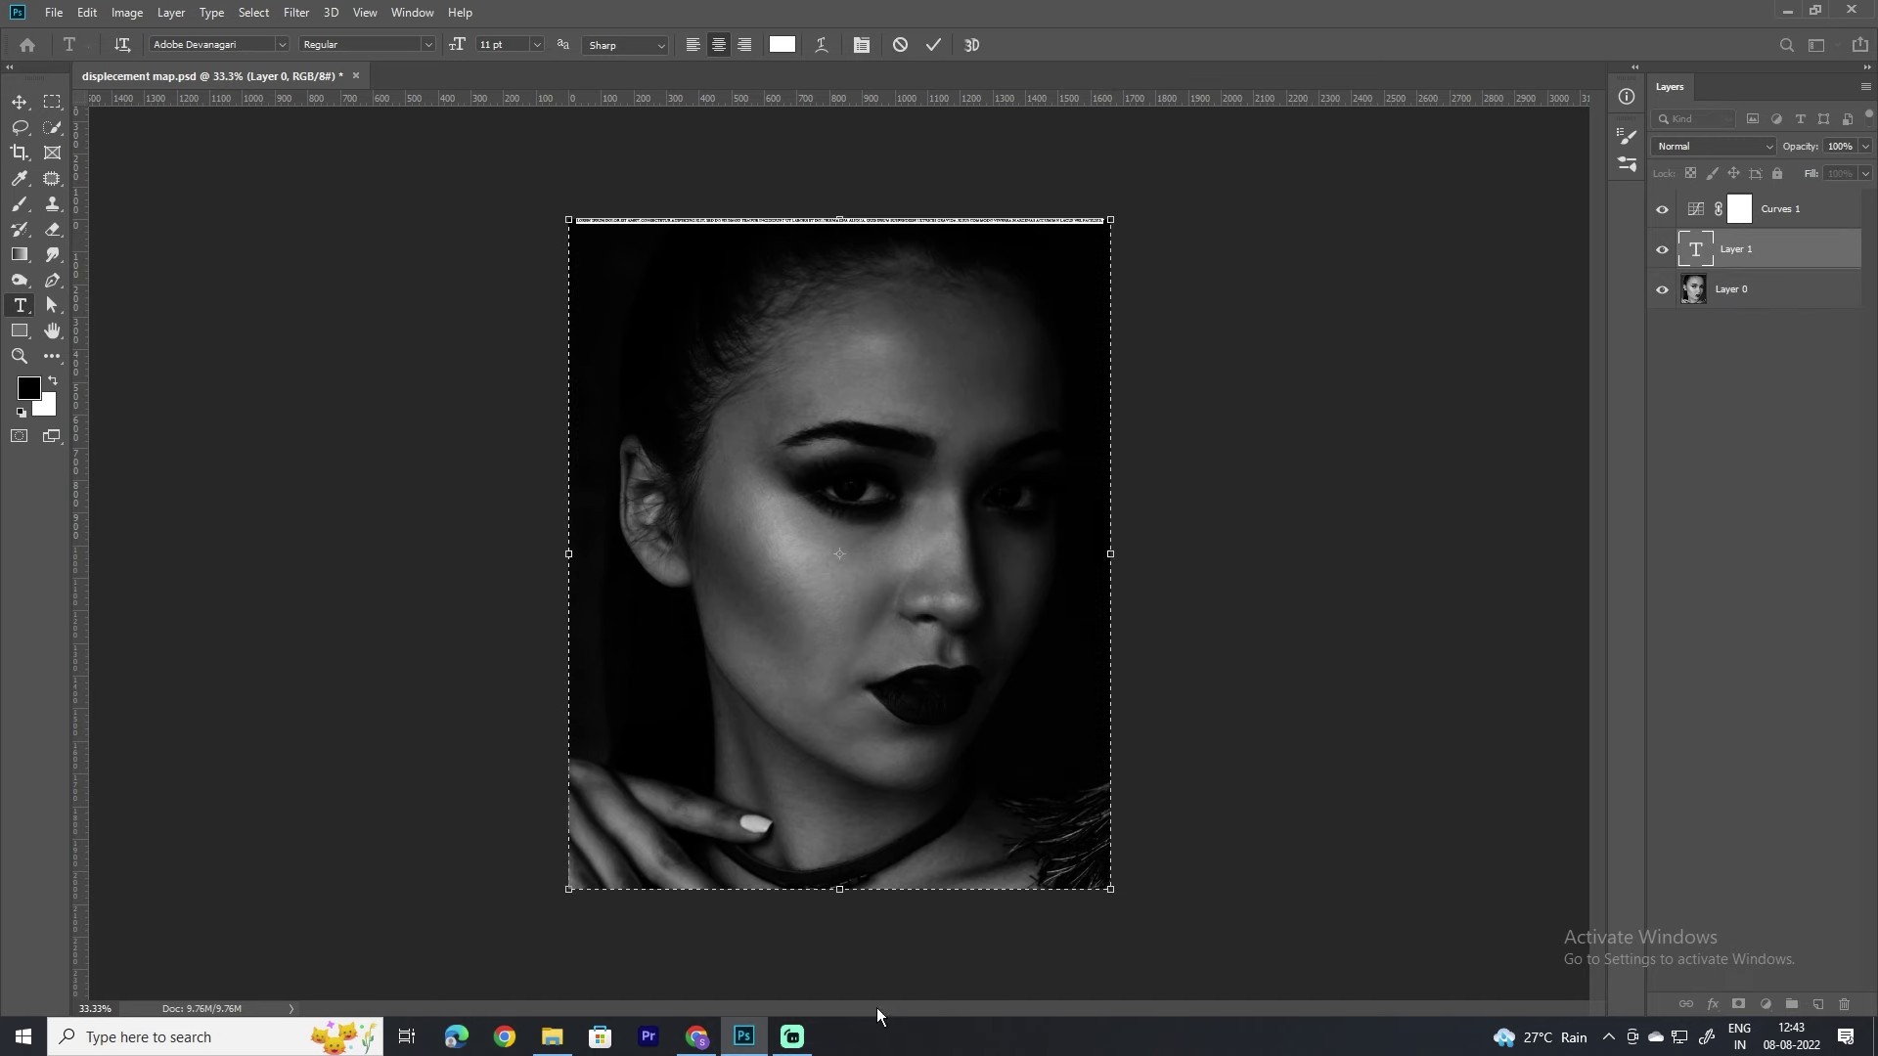
left_click(696, 1037)
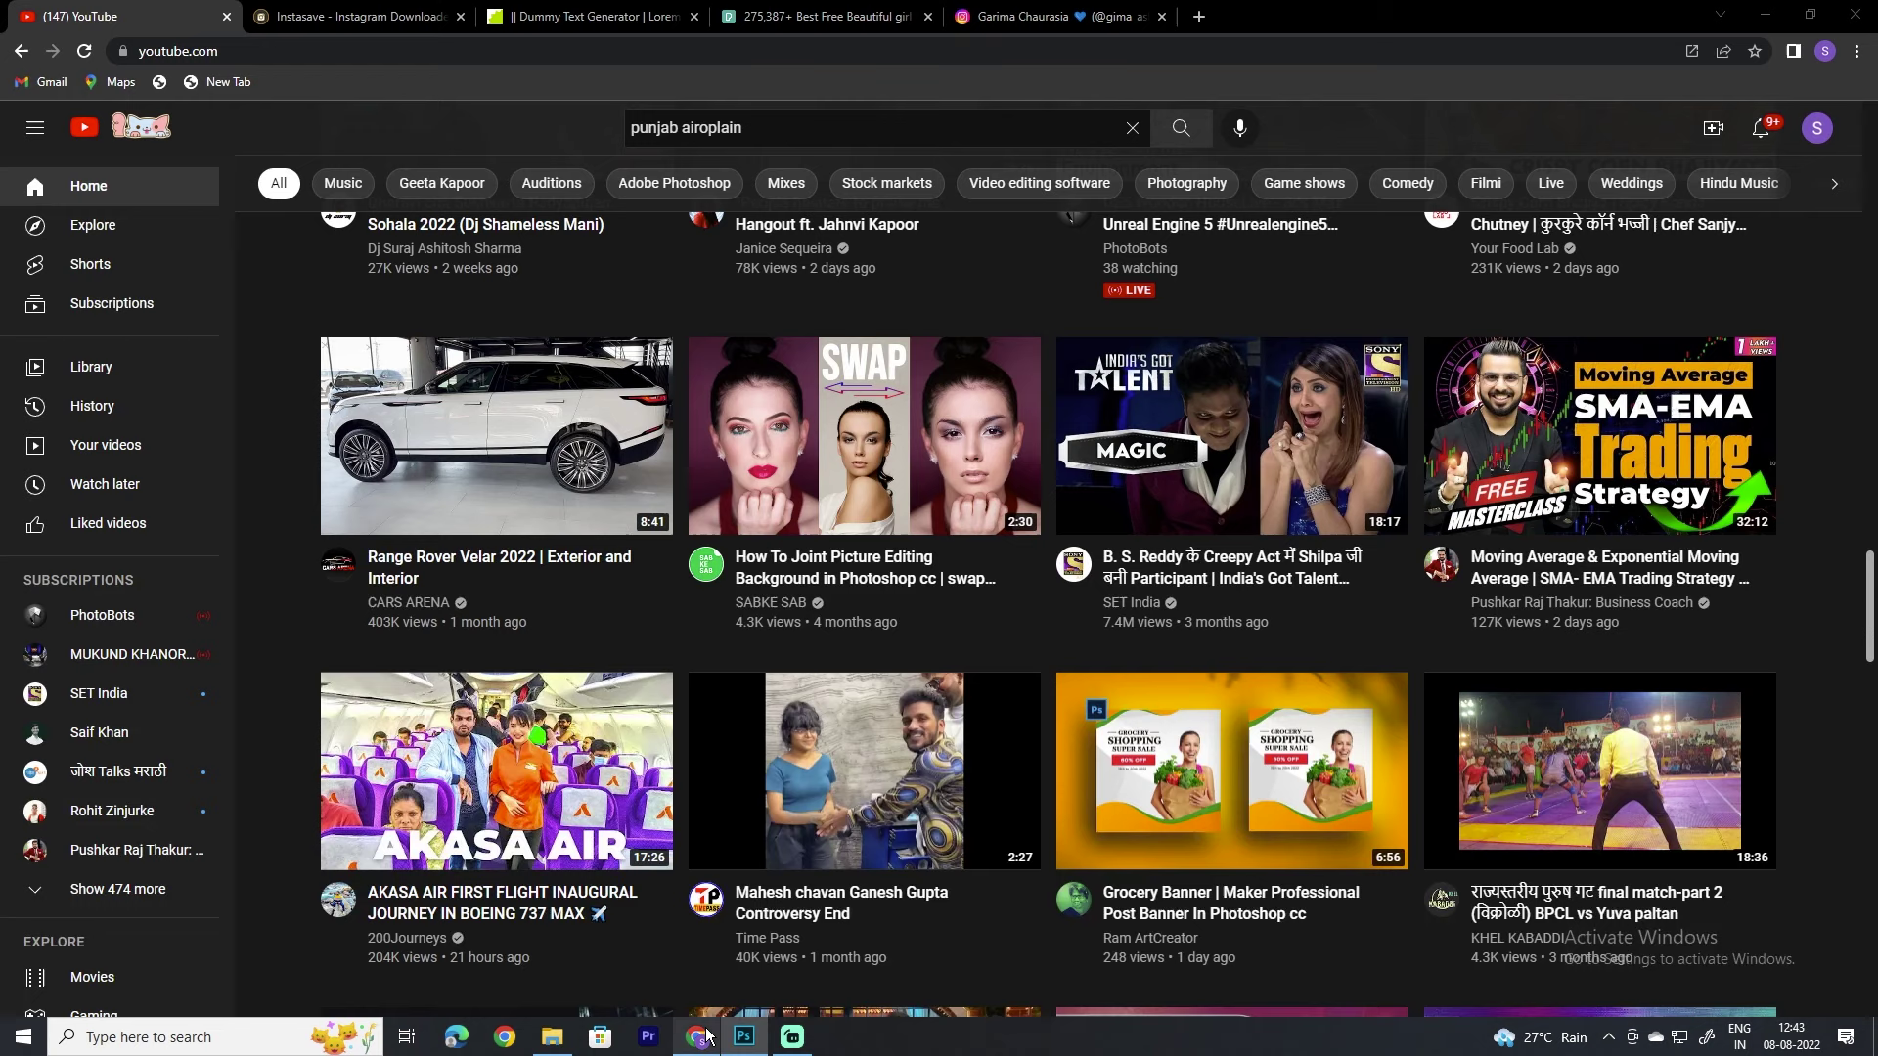
Step: Copy the 200-word lorem ipsum from Blind Text Generator and return to Photoshop
left_click(528, 17)
left_click_drag(1084, 524, 830, 272)
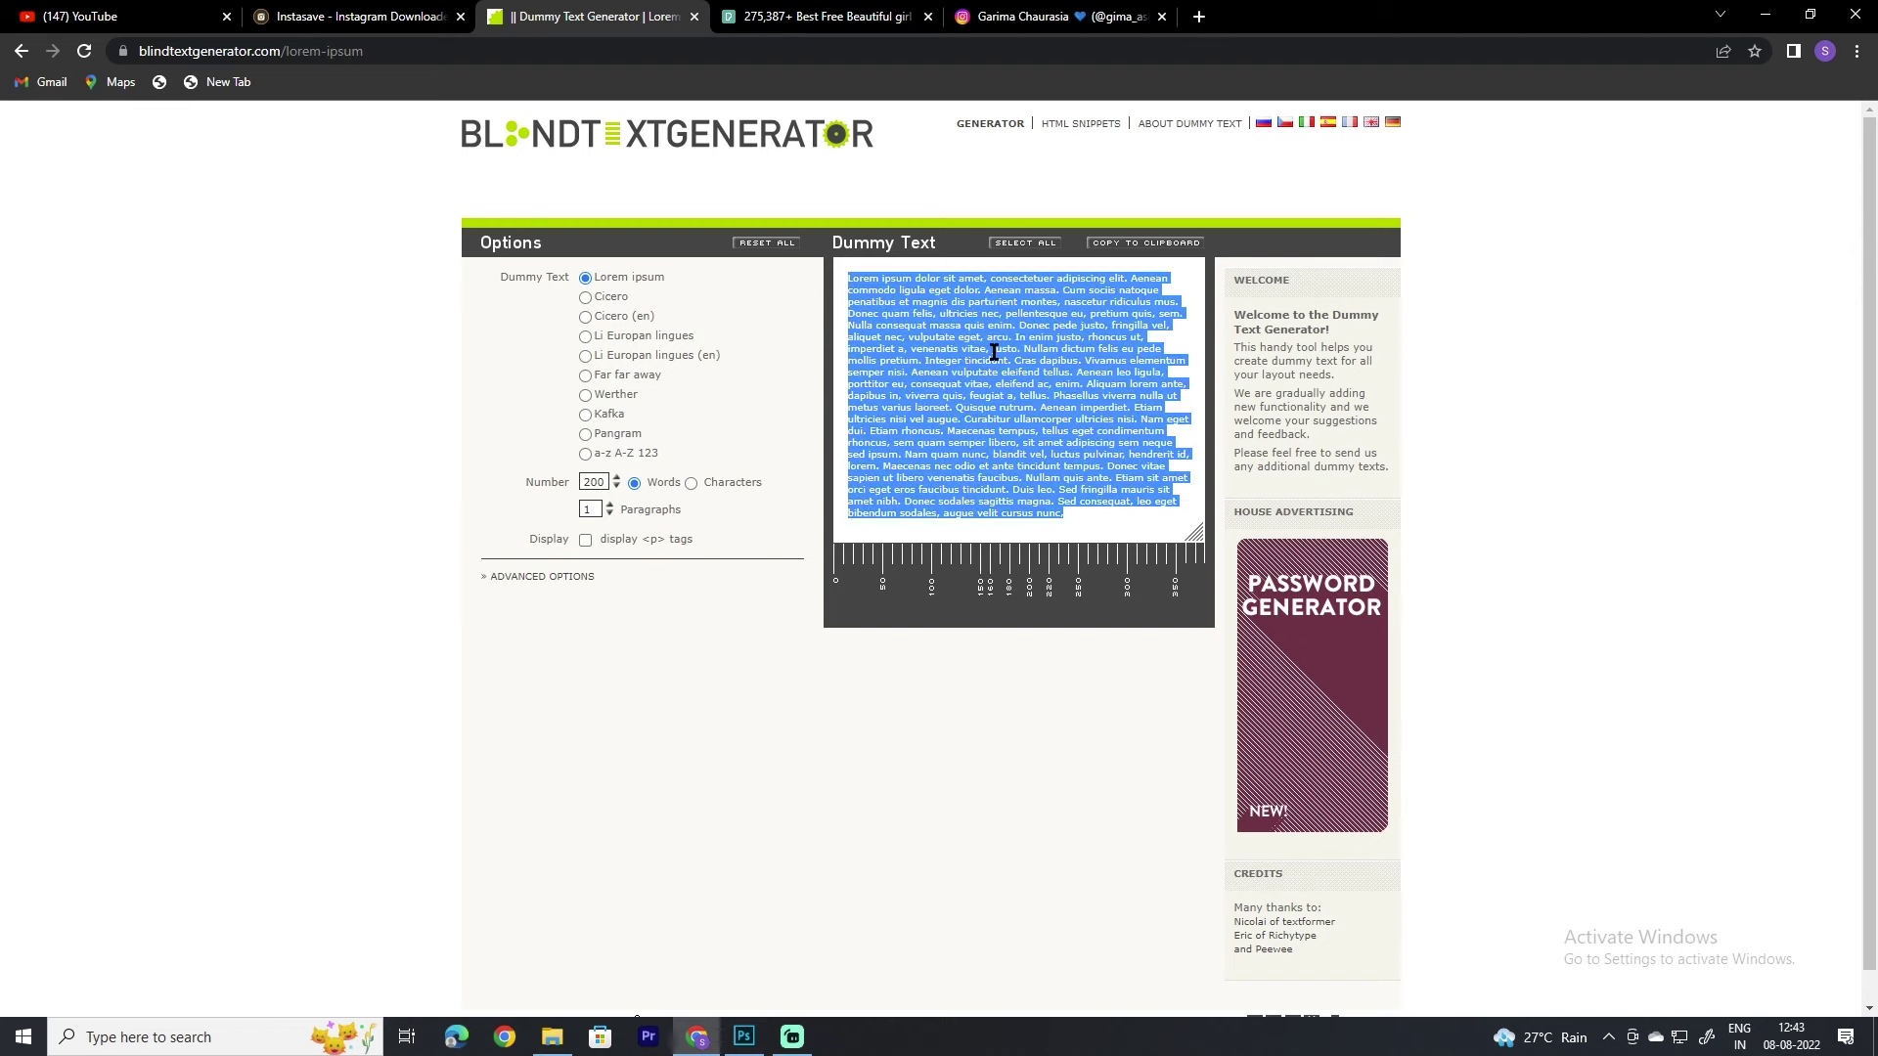
left_click(743, 1037)
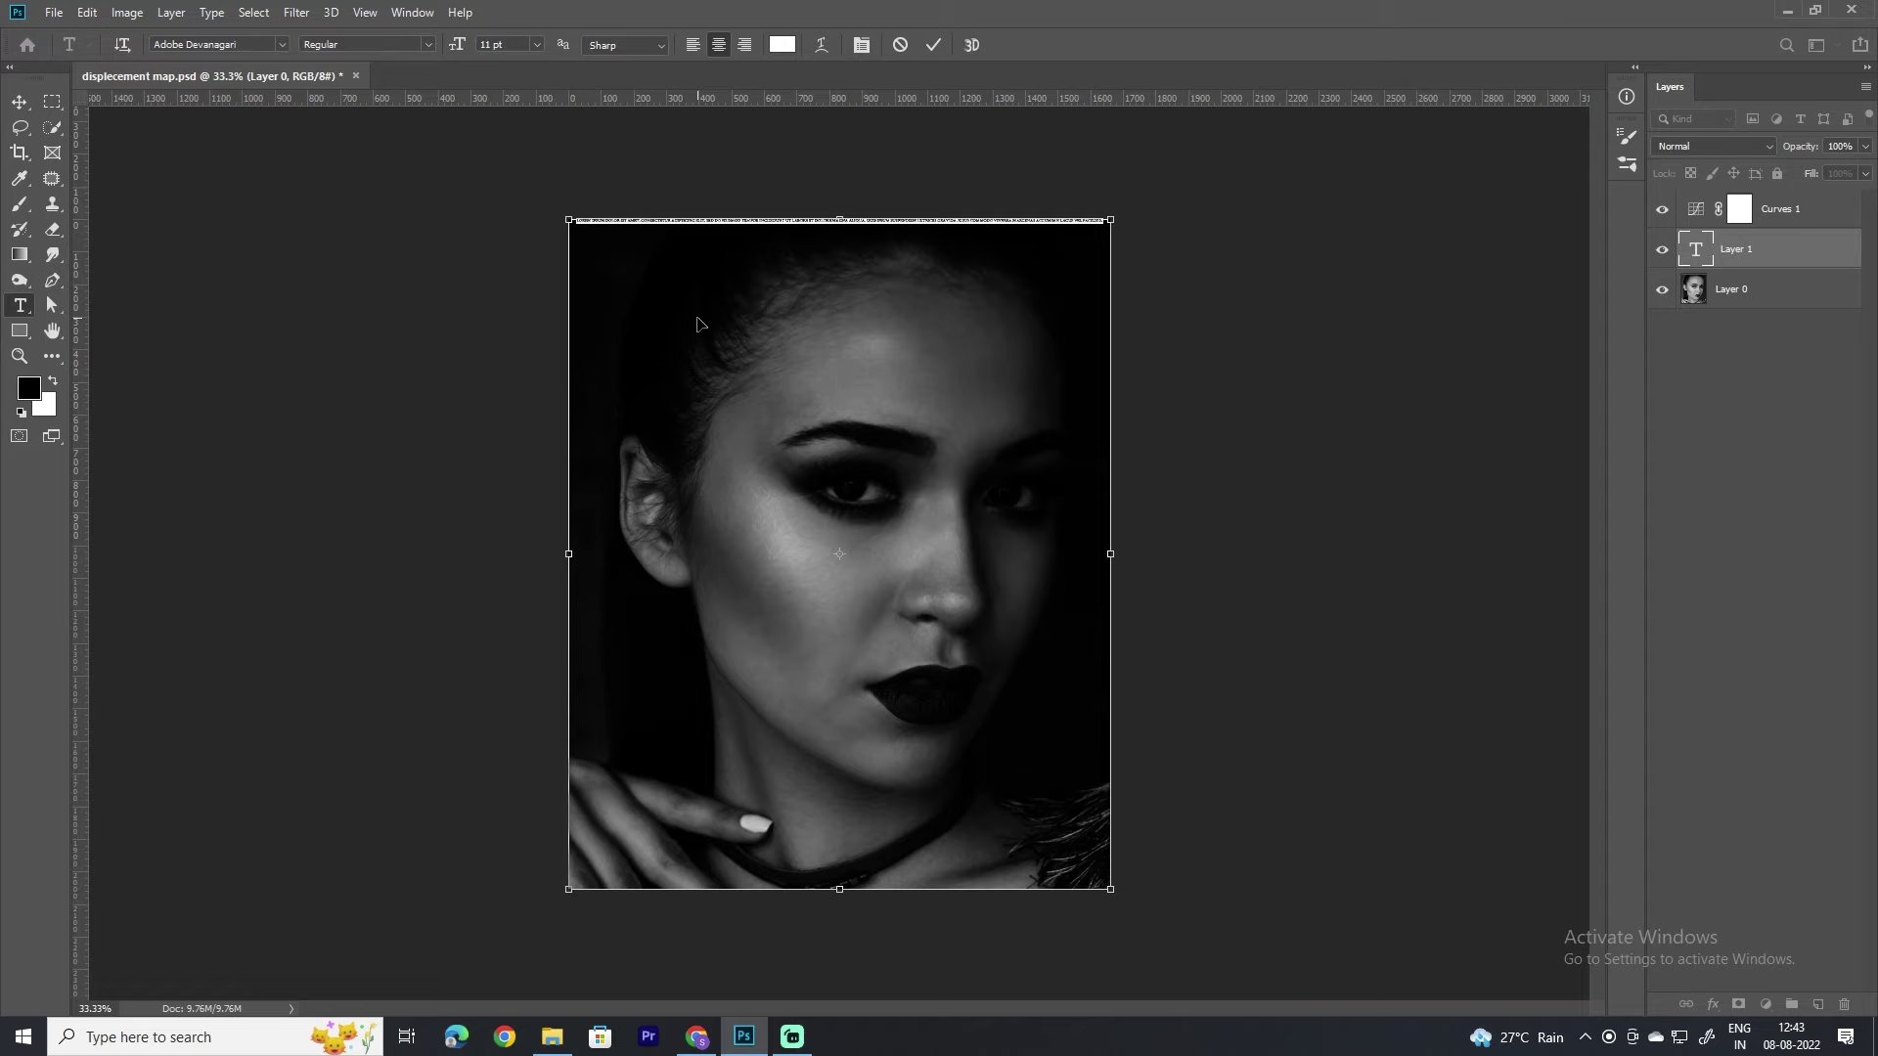
Step: Paste the lorem ipsum into the text box and set its font size to 40 pt
key("ctrl+v")
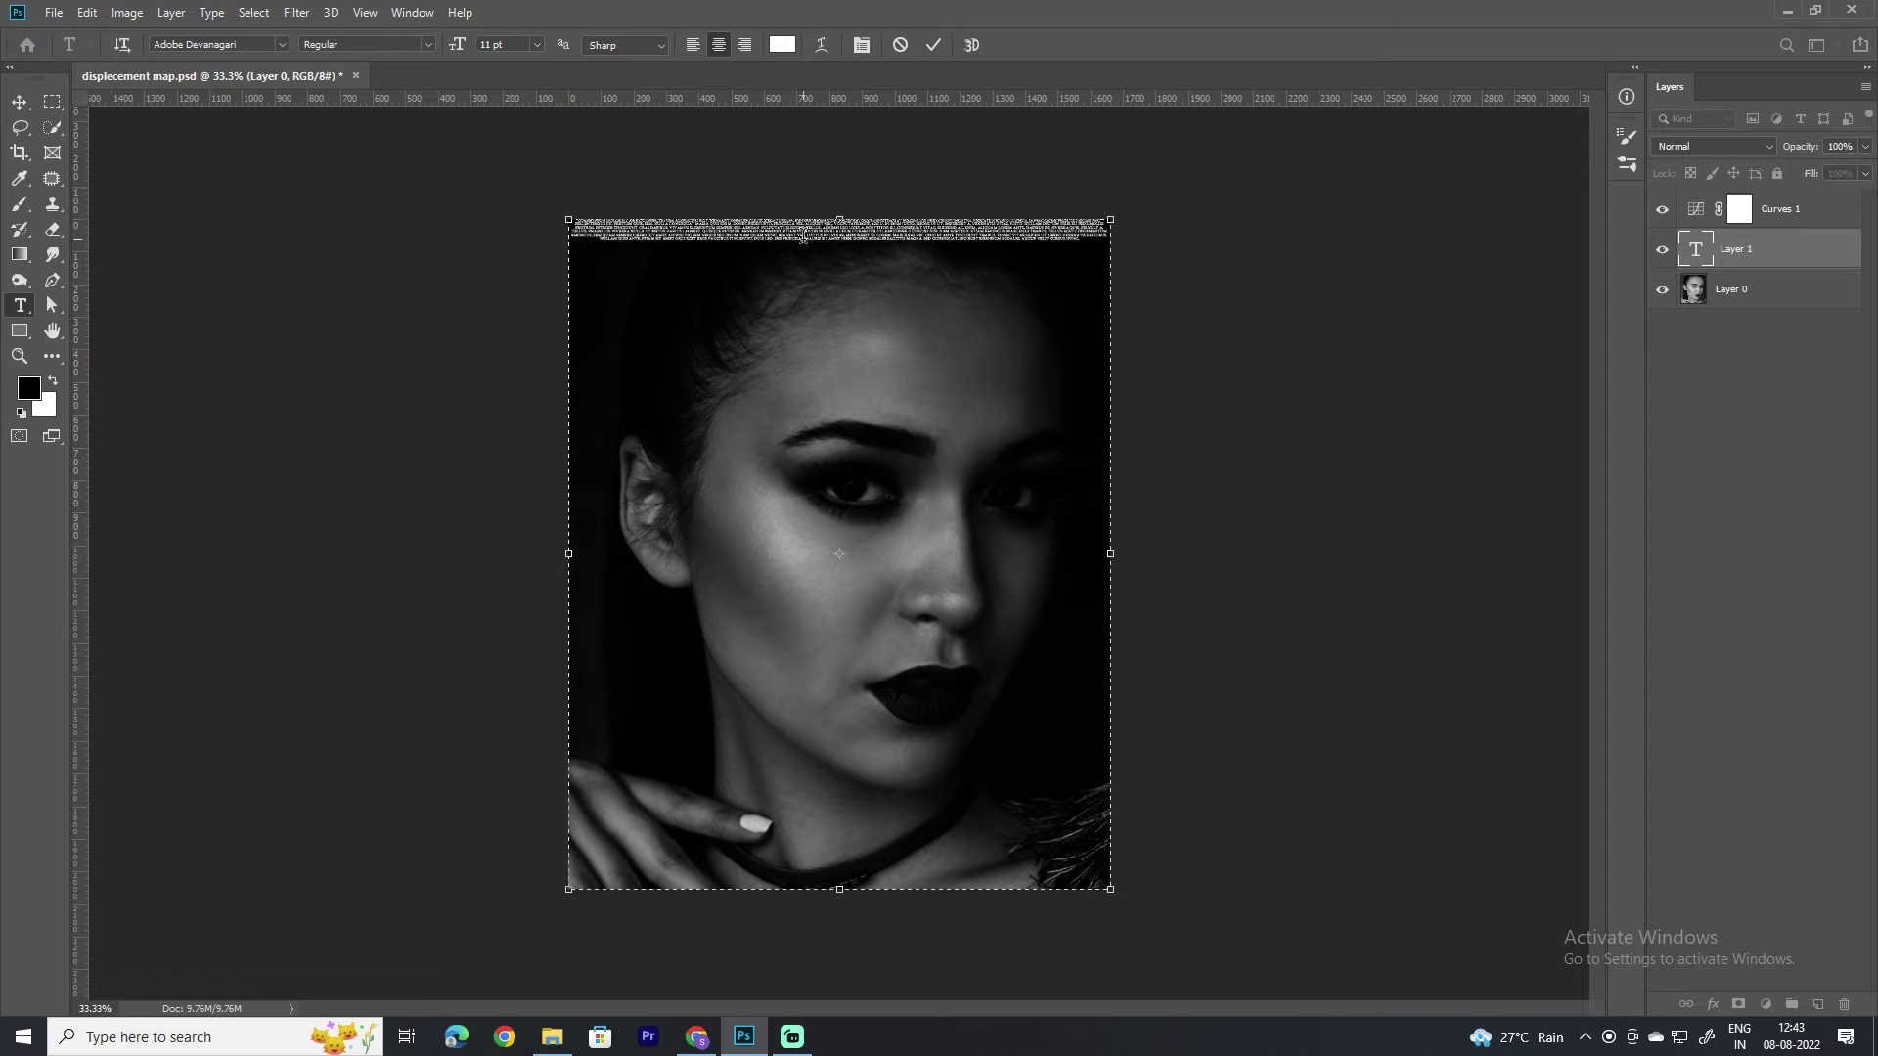
key("ctrl+a")
left_click(863, 45)
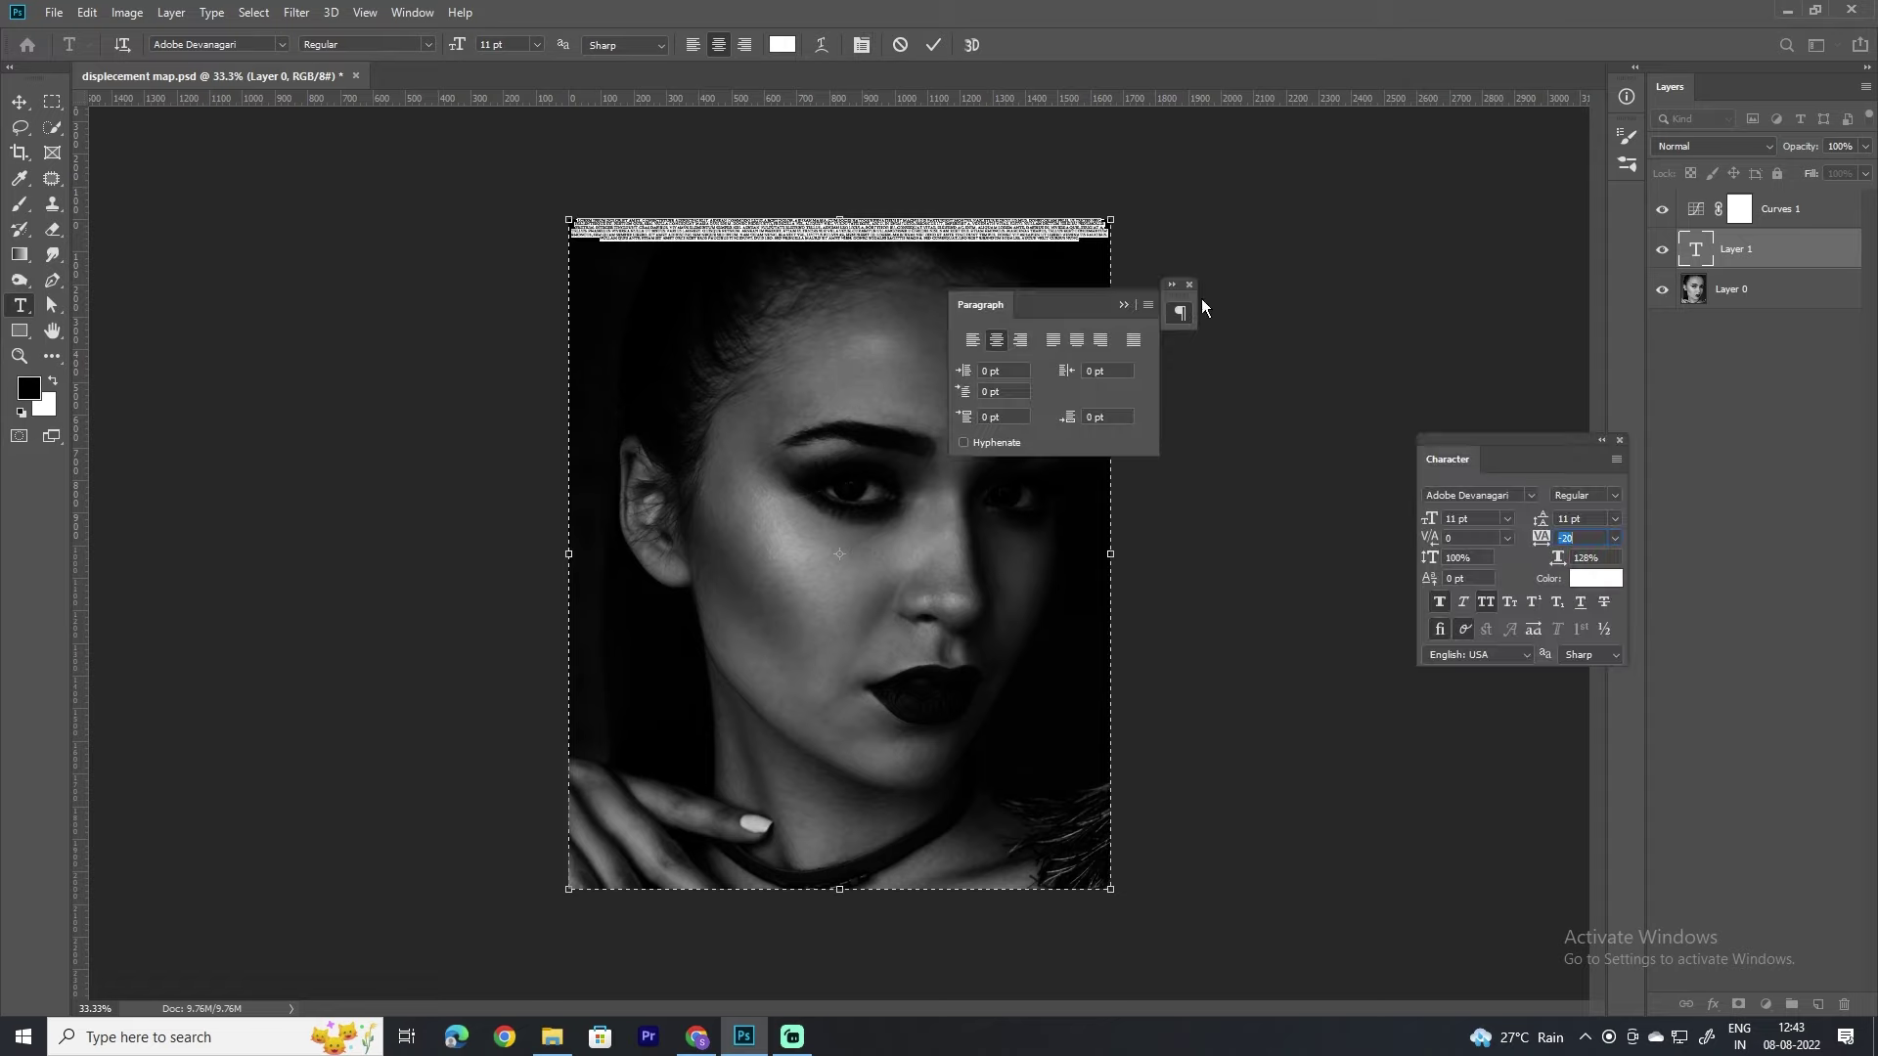
left_click(1189, 284)
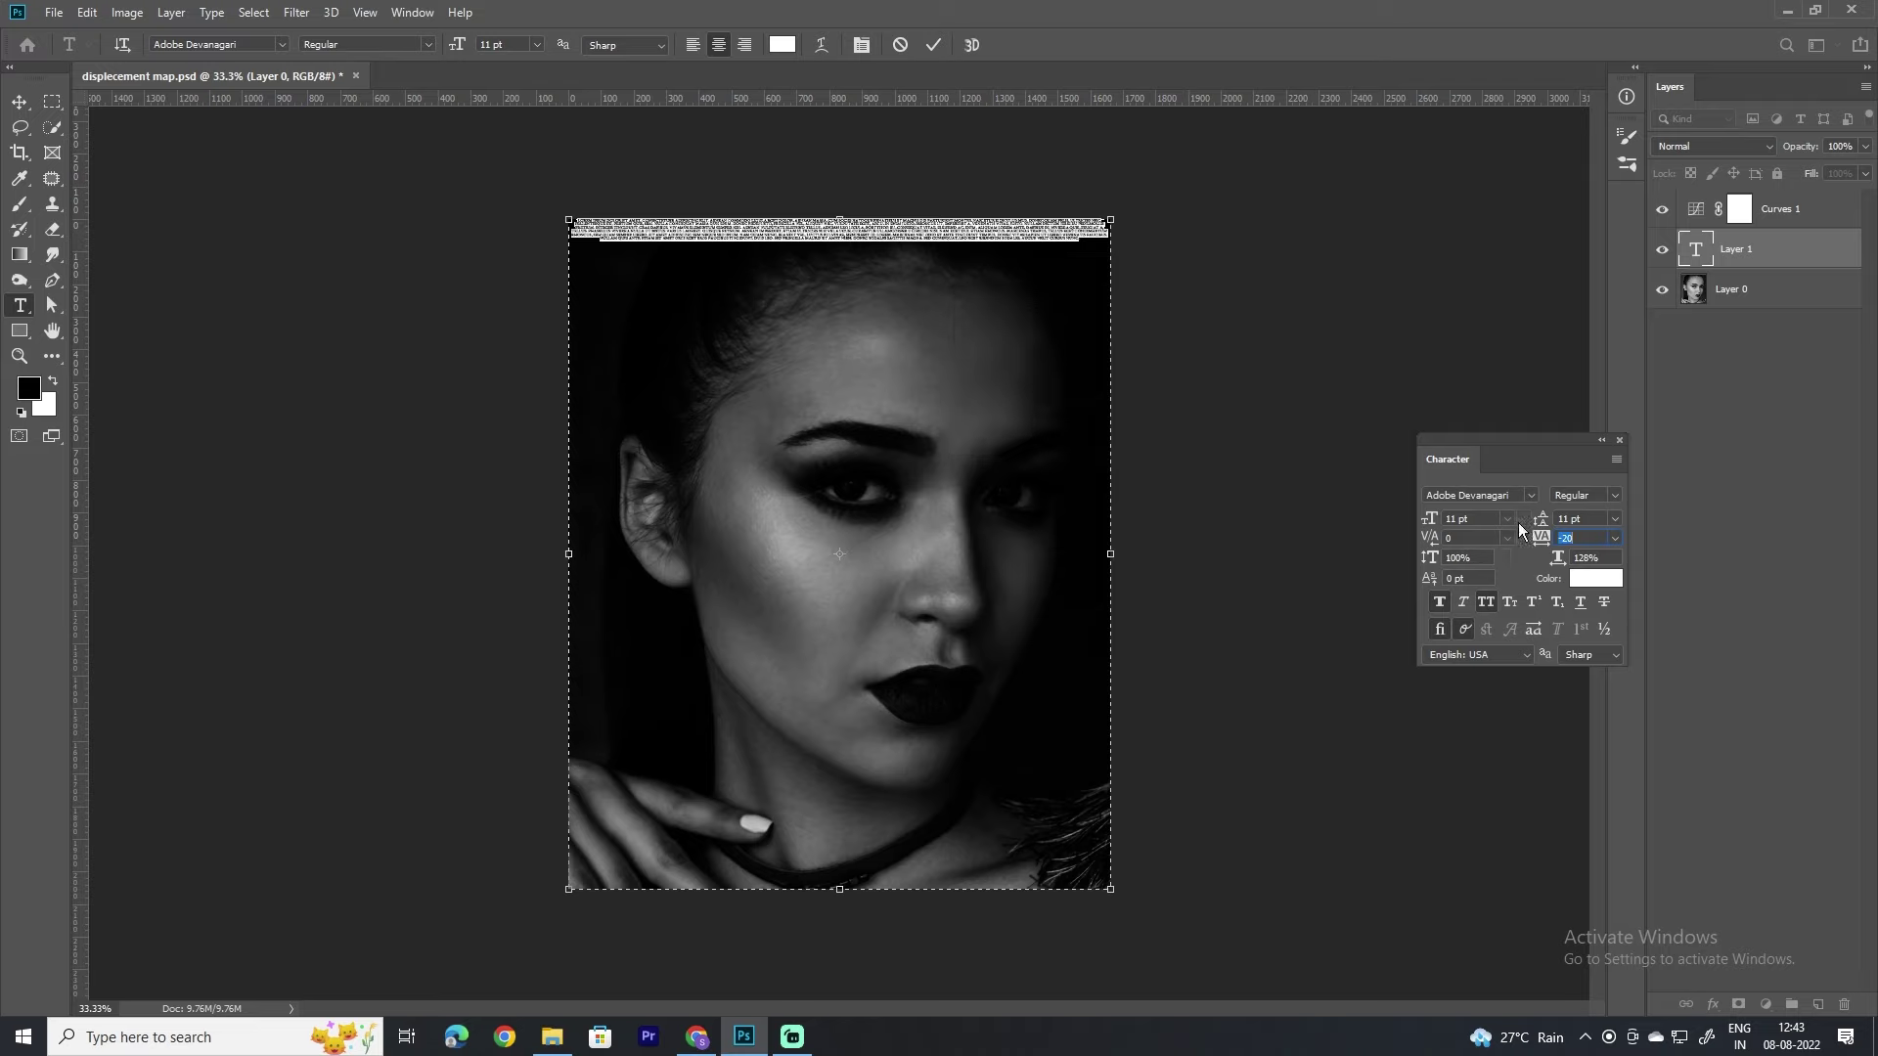
left_click_drag(1433, 524, 1451, 525)
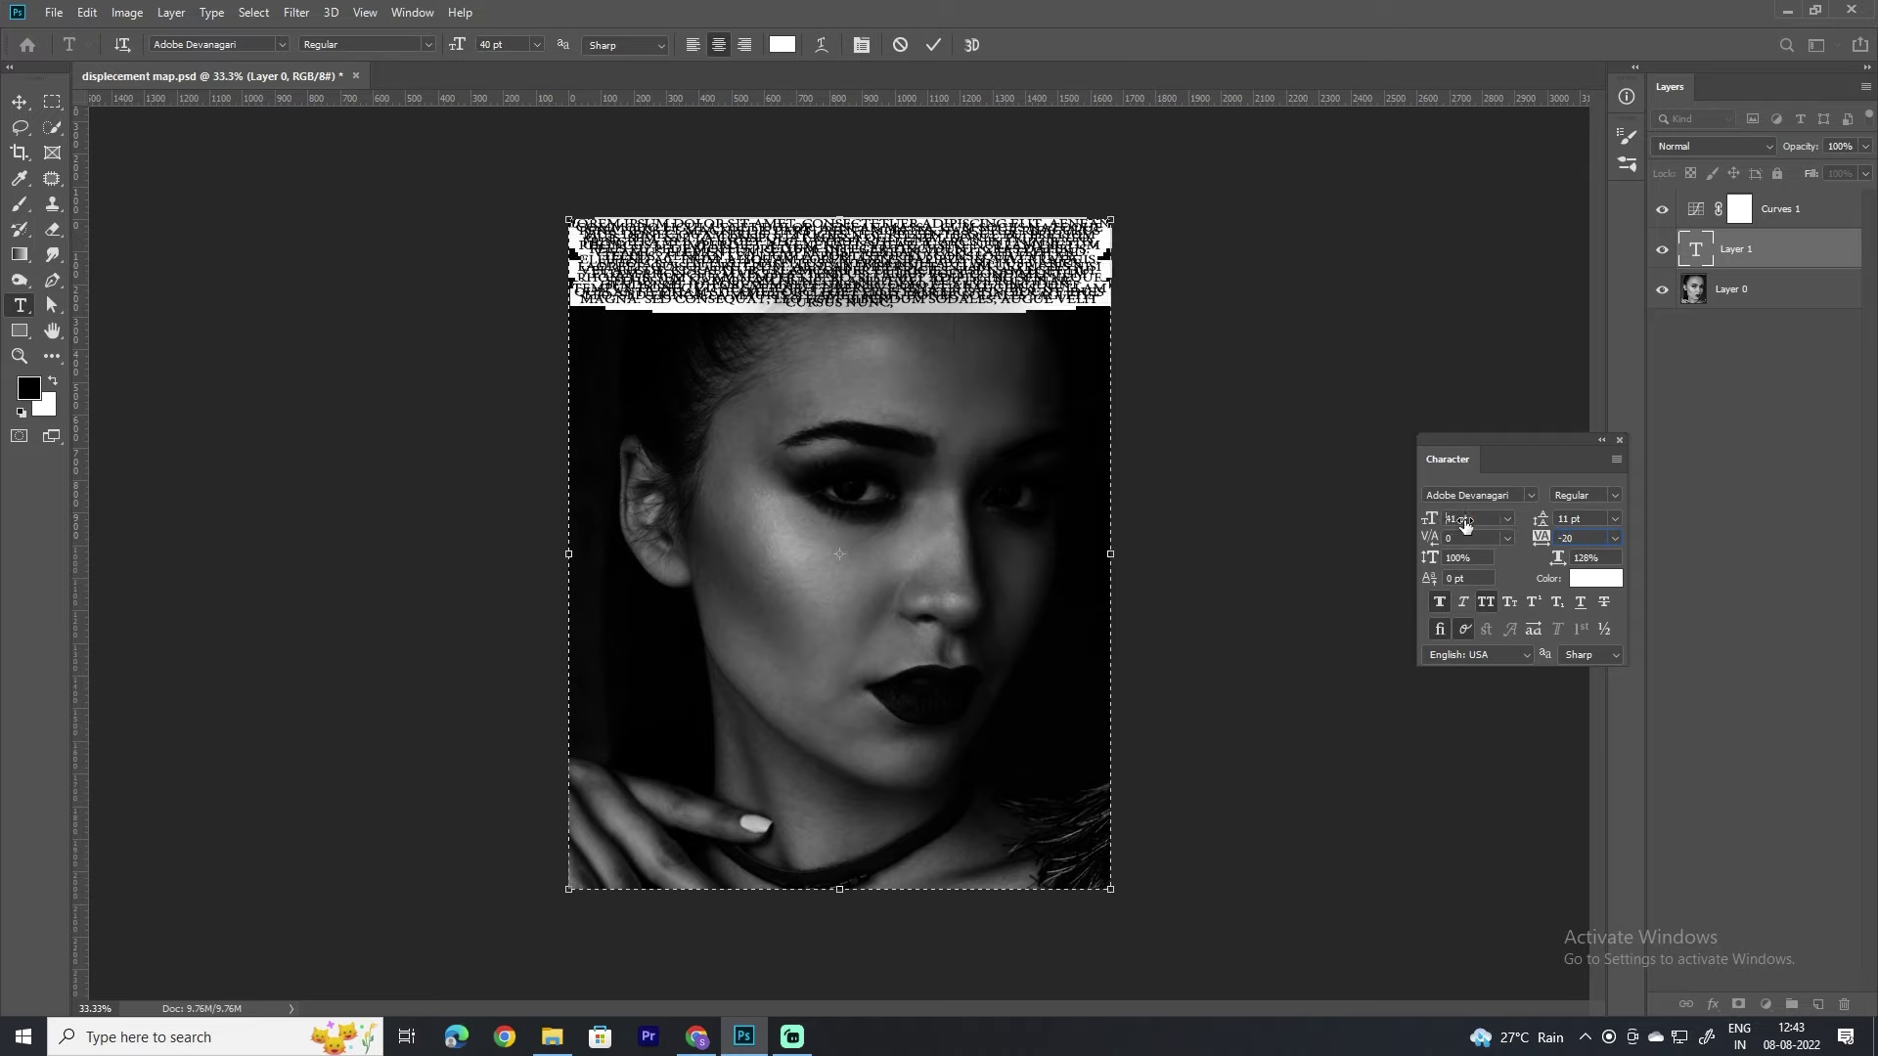
left_click_drag(1451, 525, 1571, 526)
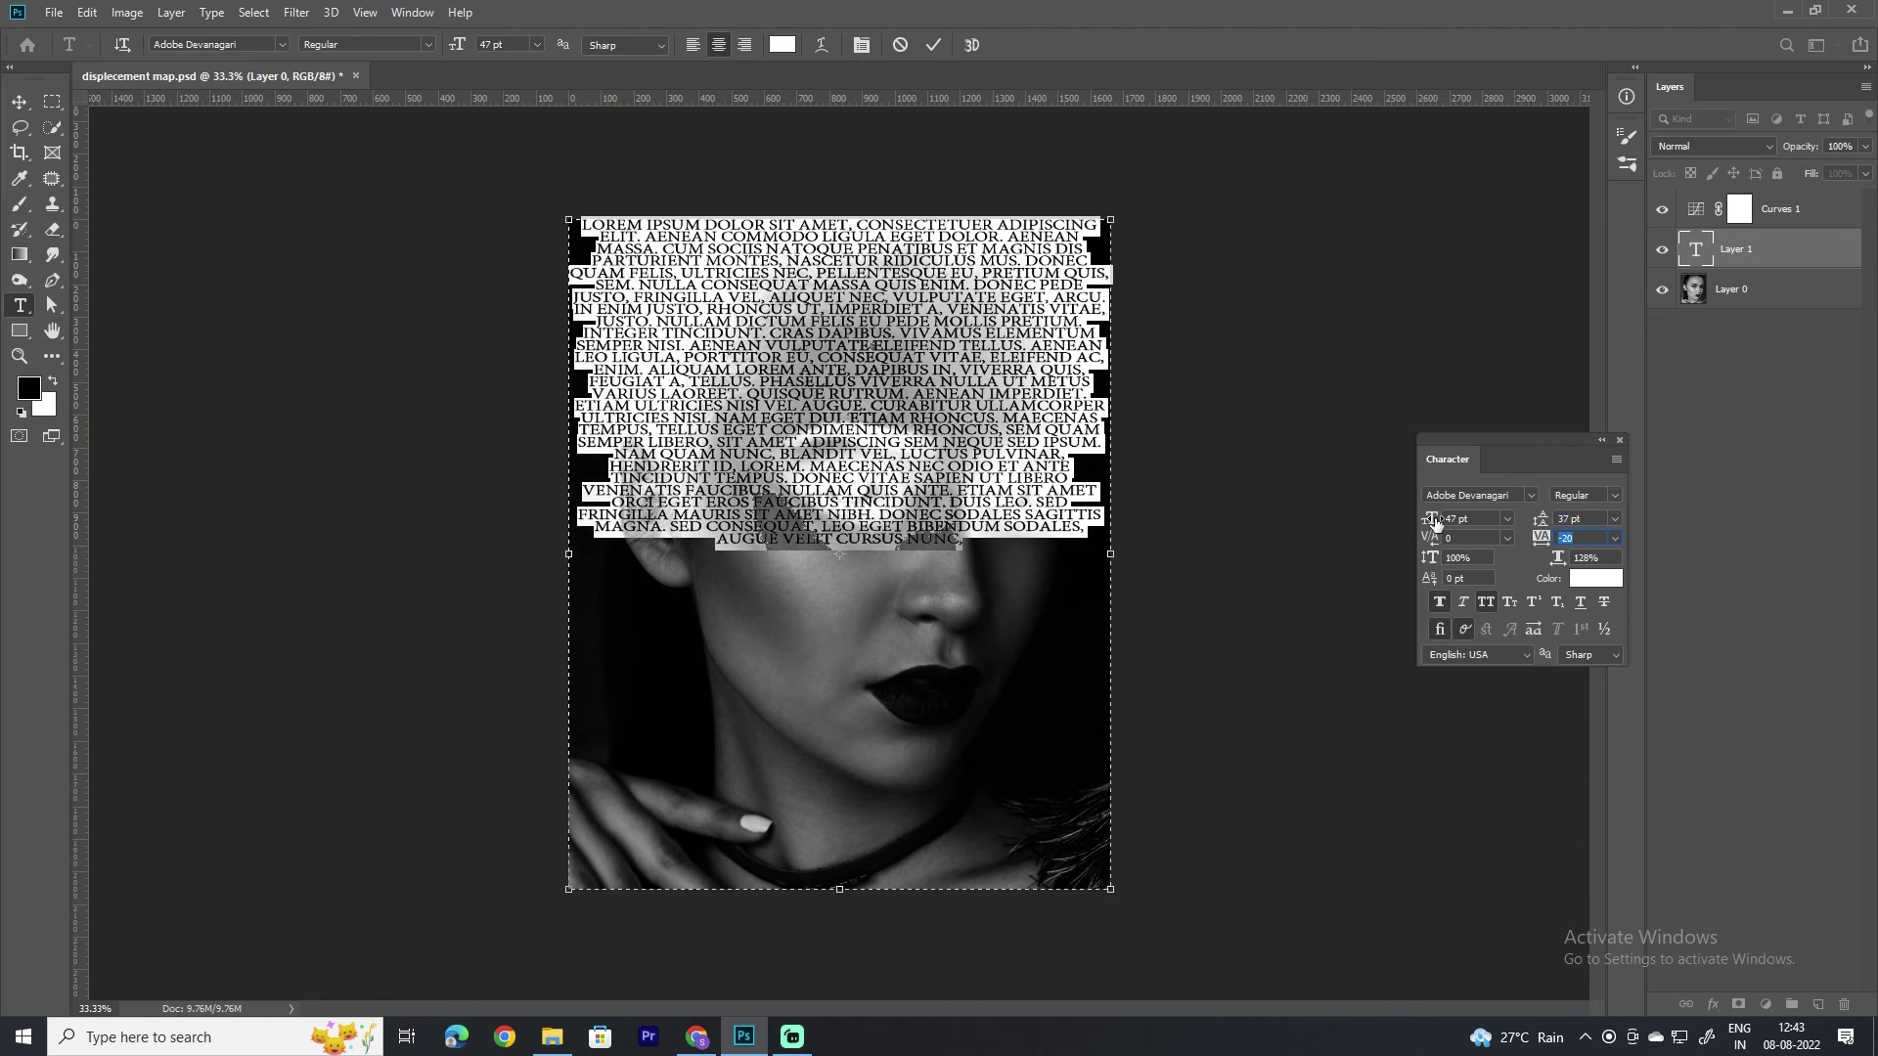
left_click_drag(1434, 524, 1427, 523)
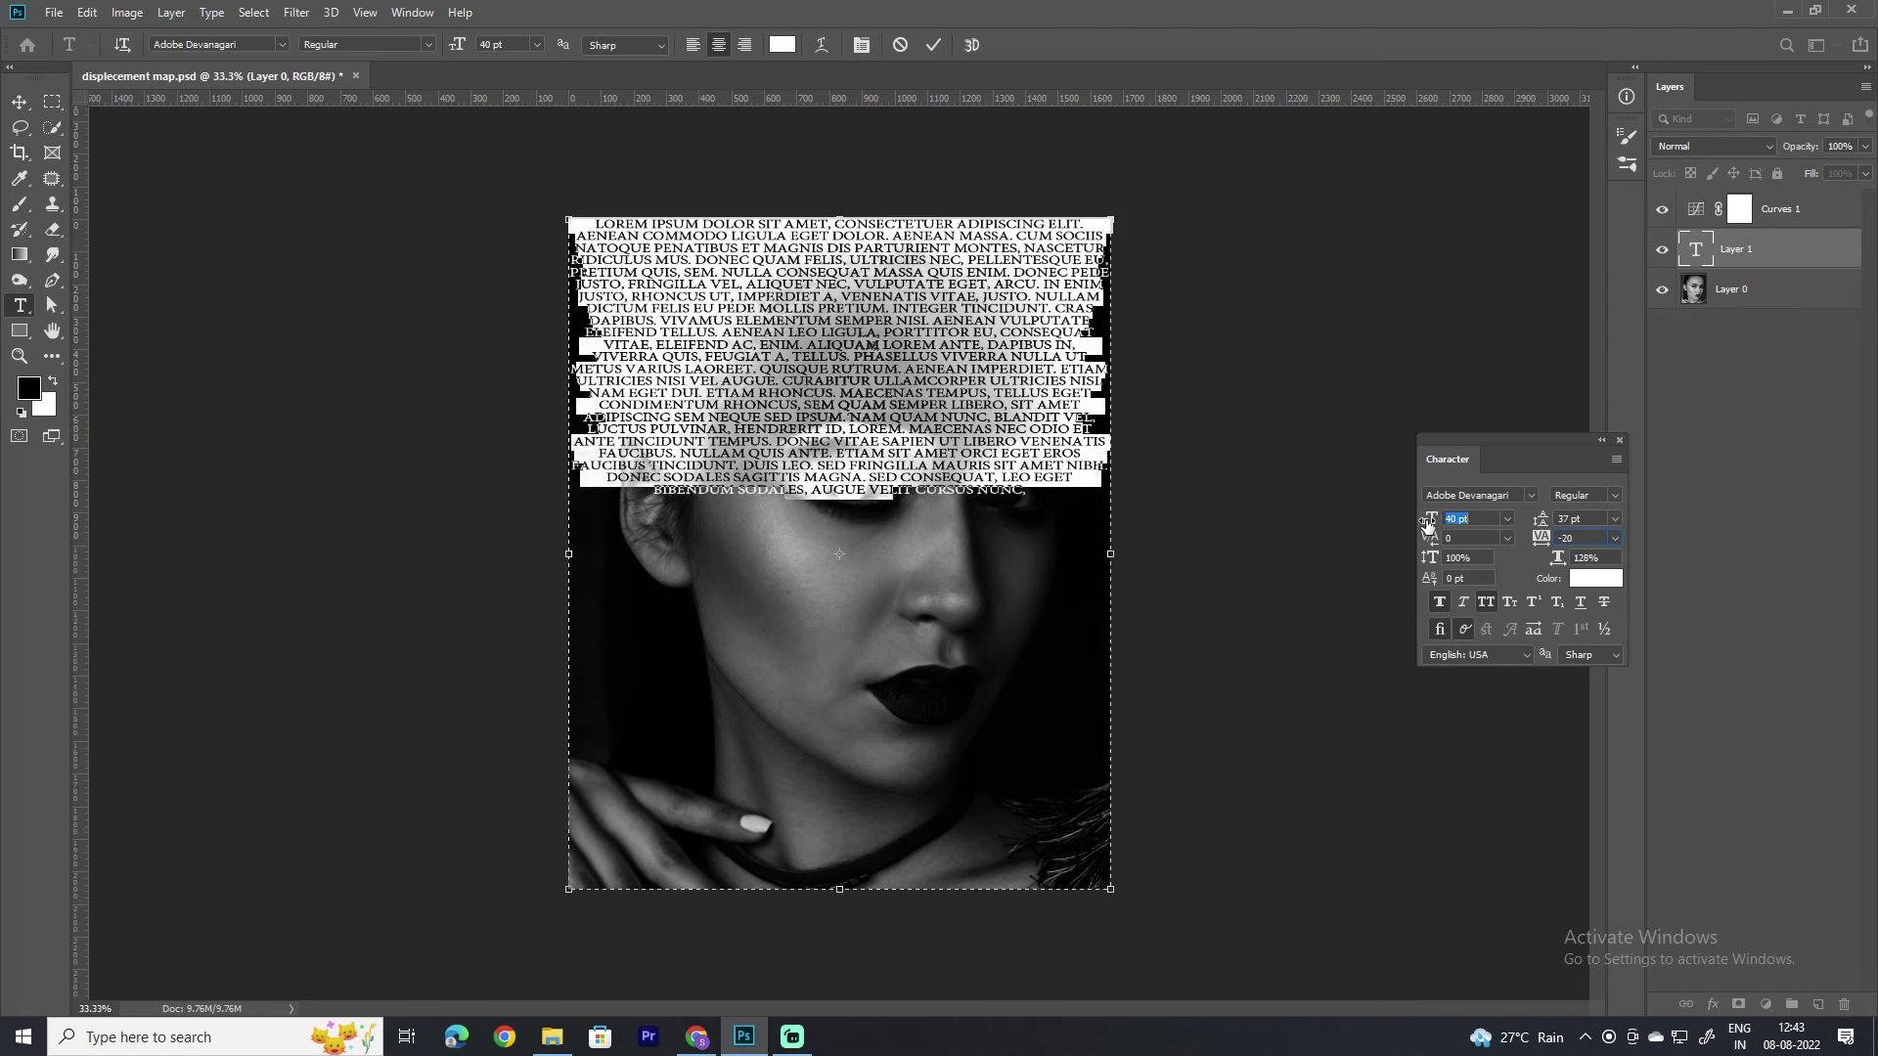
left_click(1565, 537)
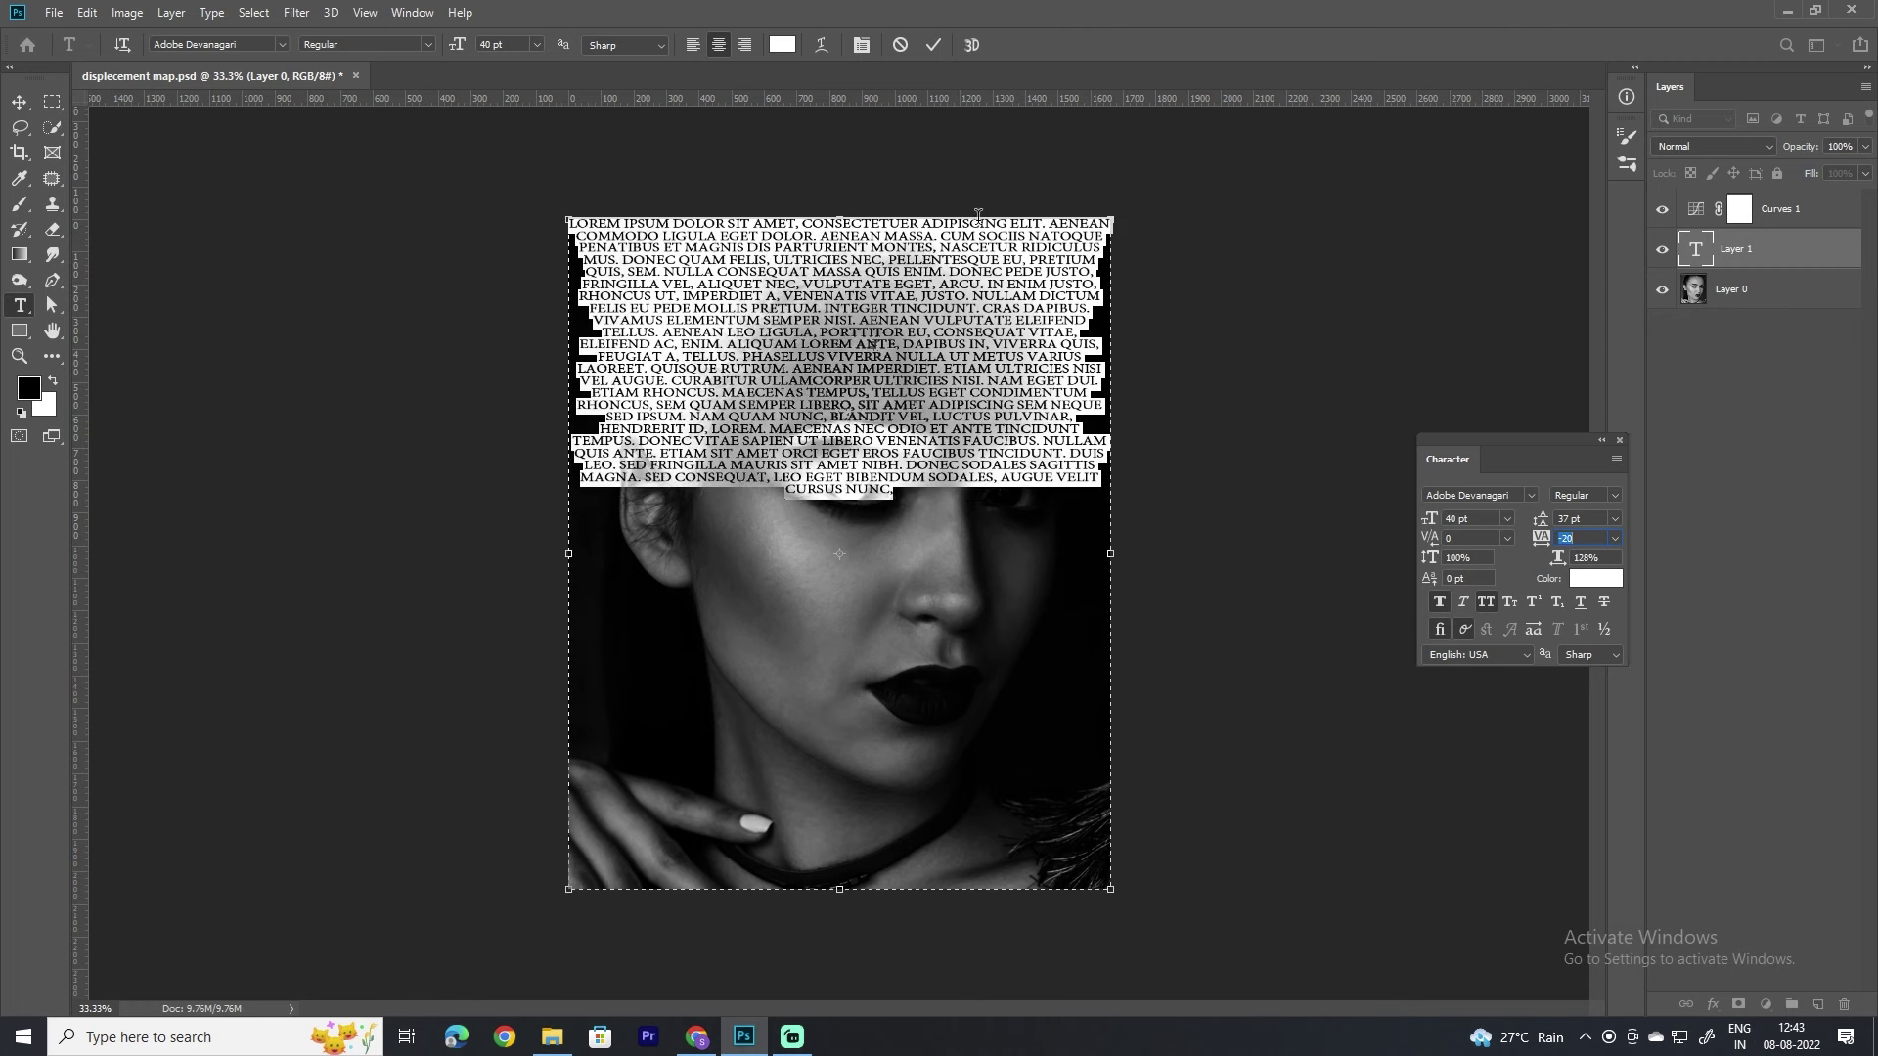
left_click(933, 45)
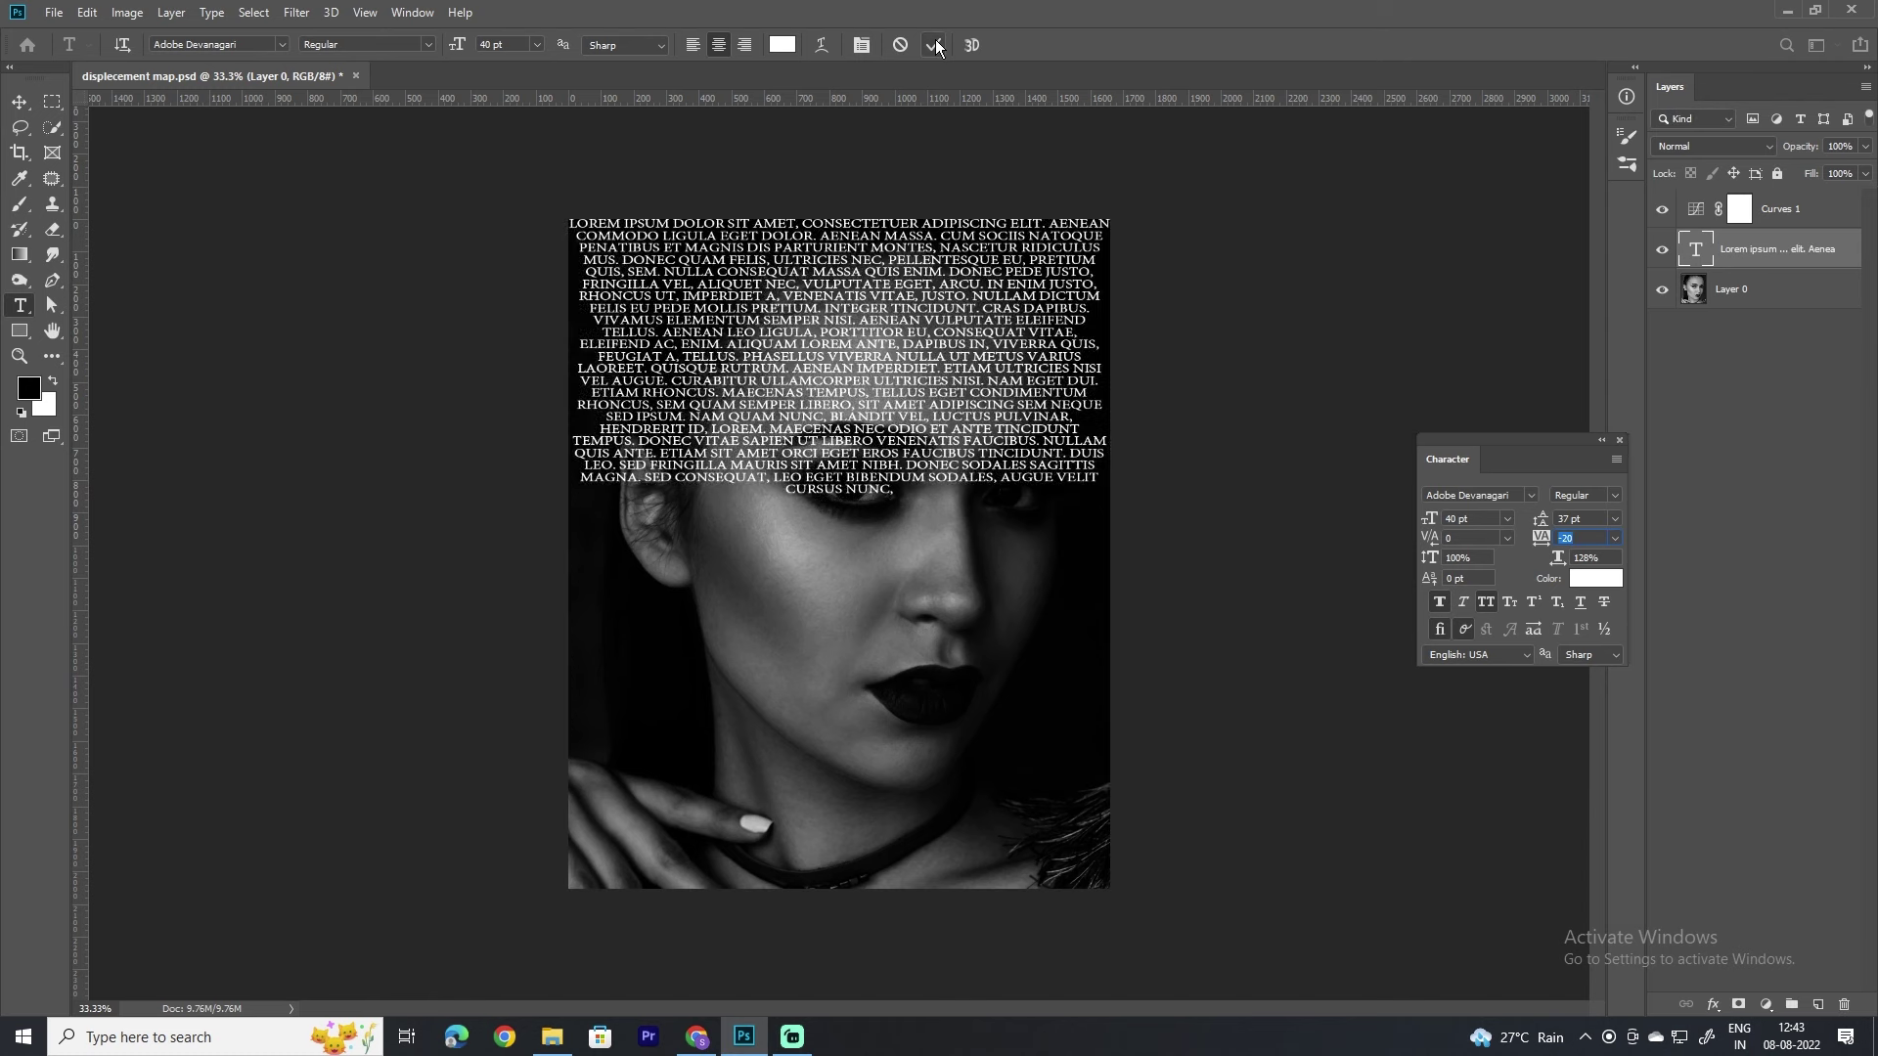
Step: Replace the trailing 'CURSUS NUNC,' lines with extra pastes so the text fills the canvas
left_click(791, 494)
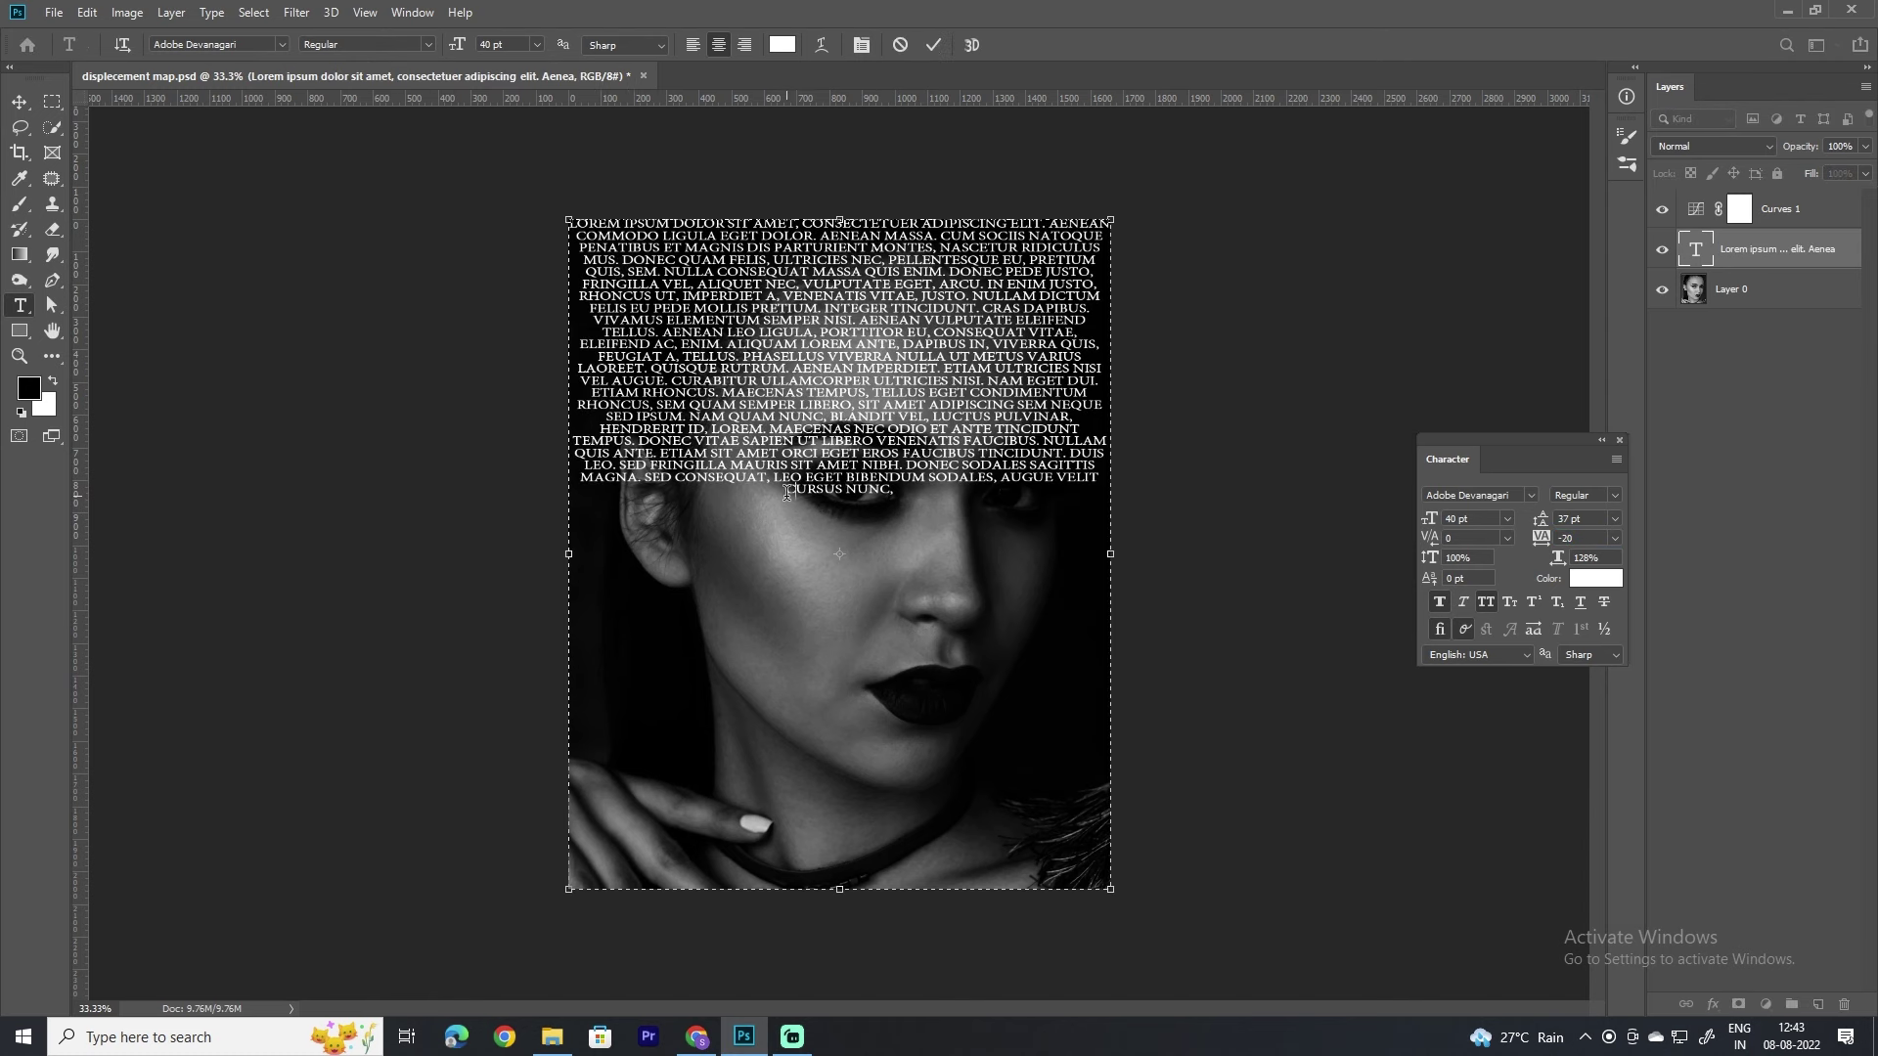
left_click_drag(788, 493, 994, 502)
key("BackSpace")
key("ctrl+v")
left_click_drag(784, 749, 1103, 770)
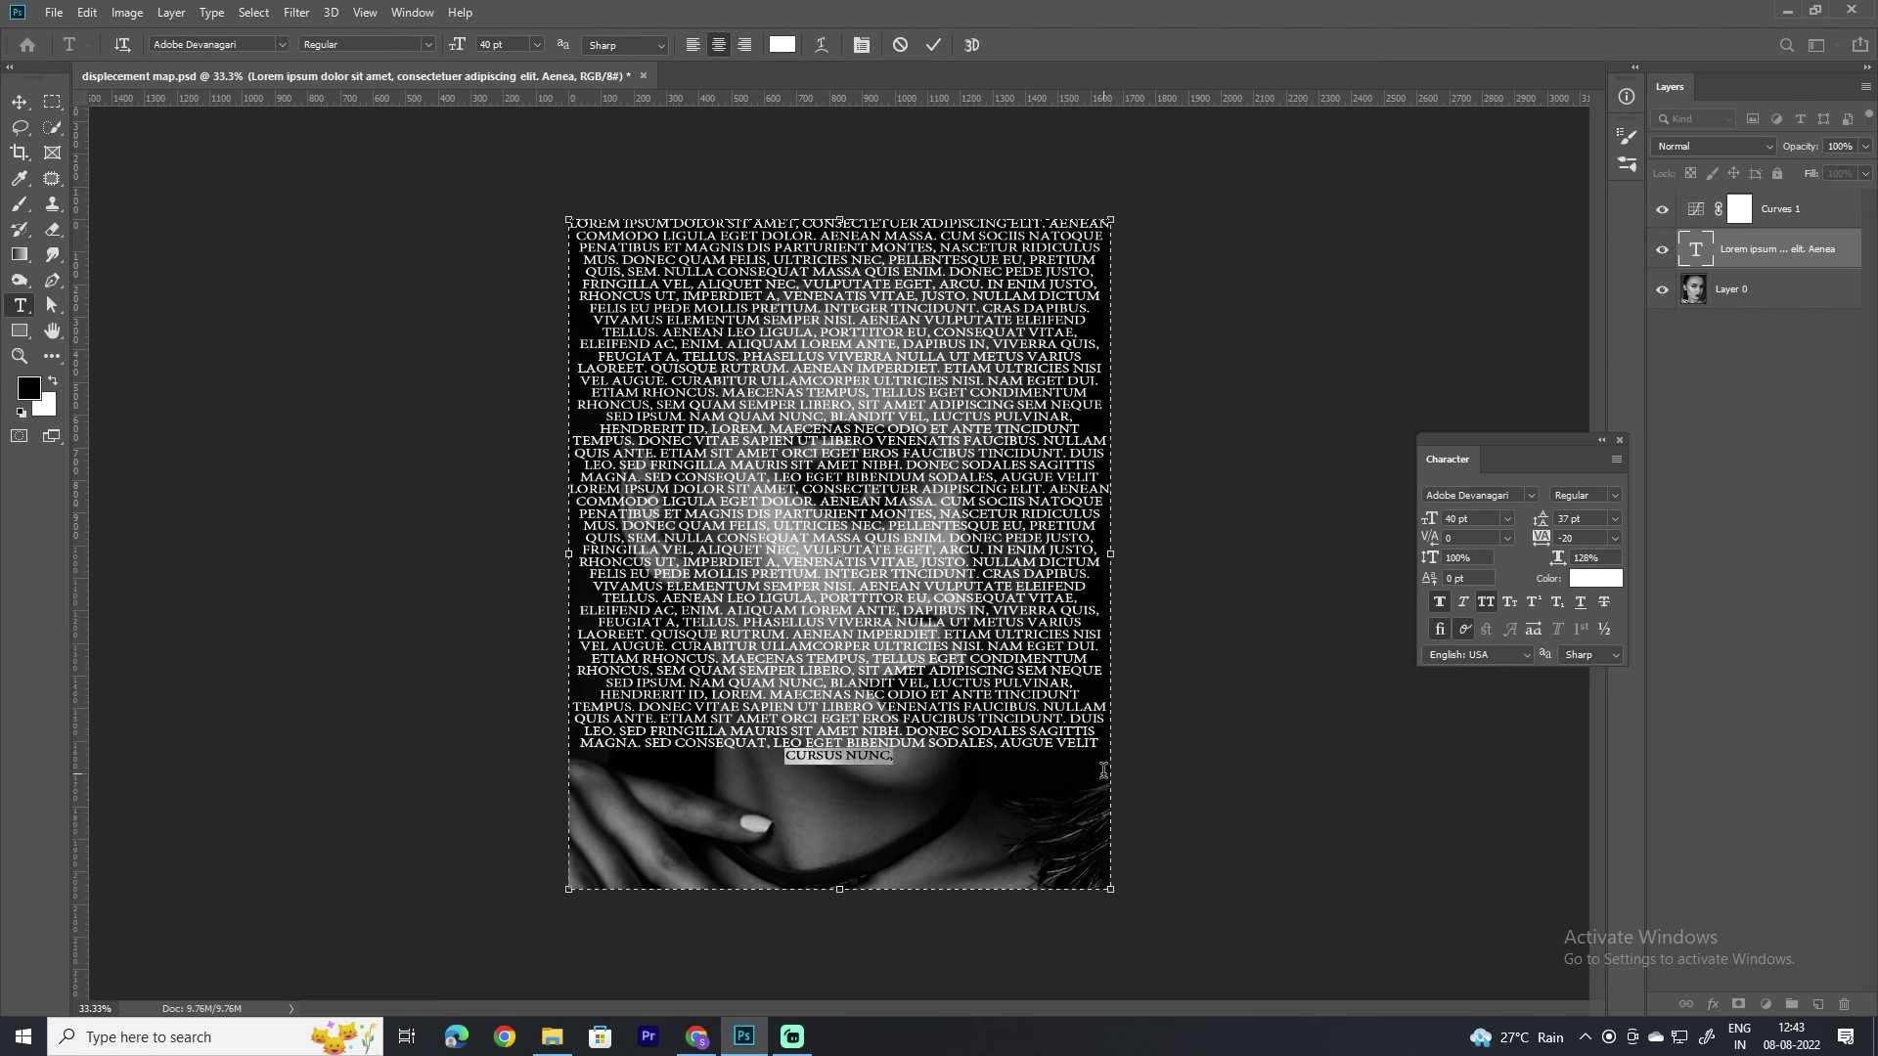
key("ctrl+v")
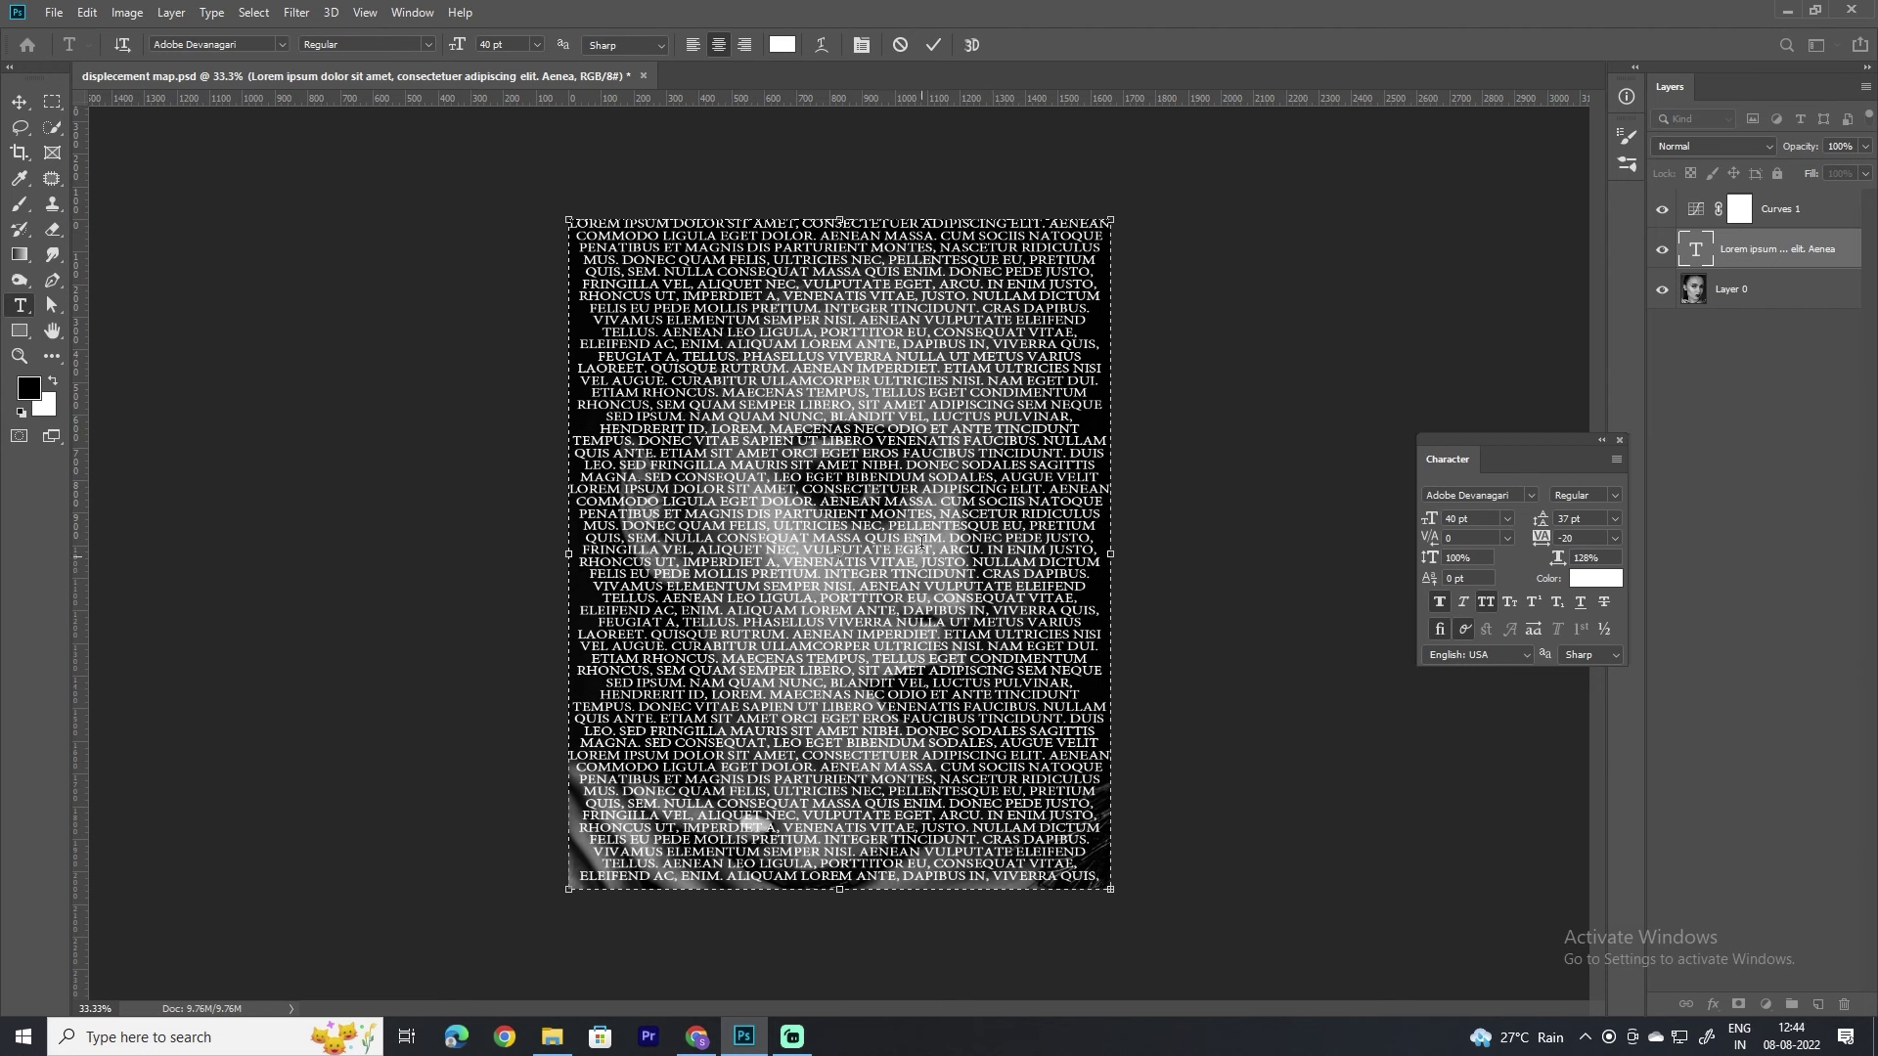
left_click(935, 45)
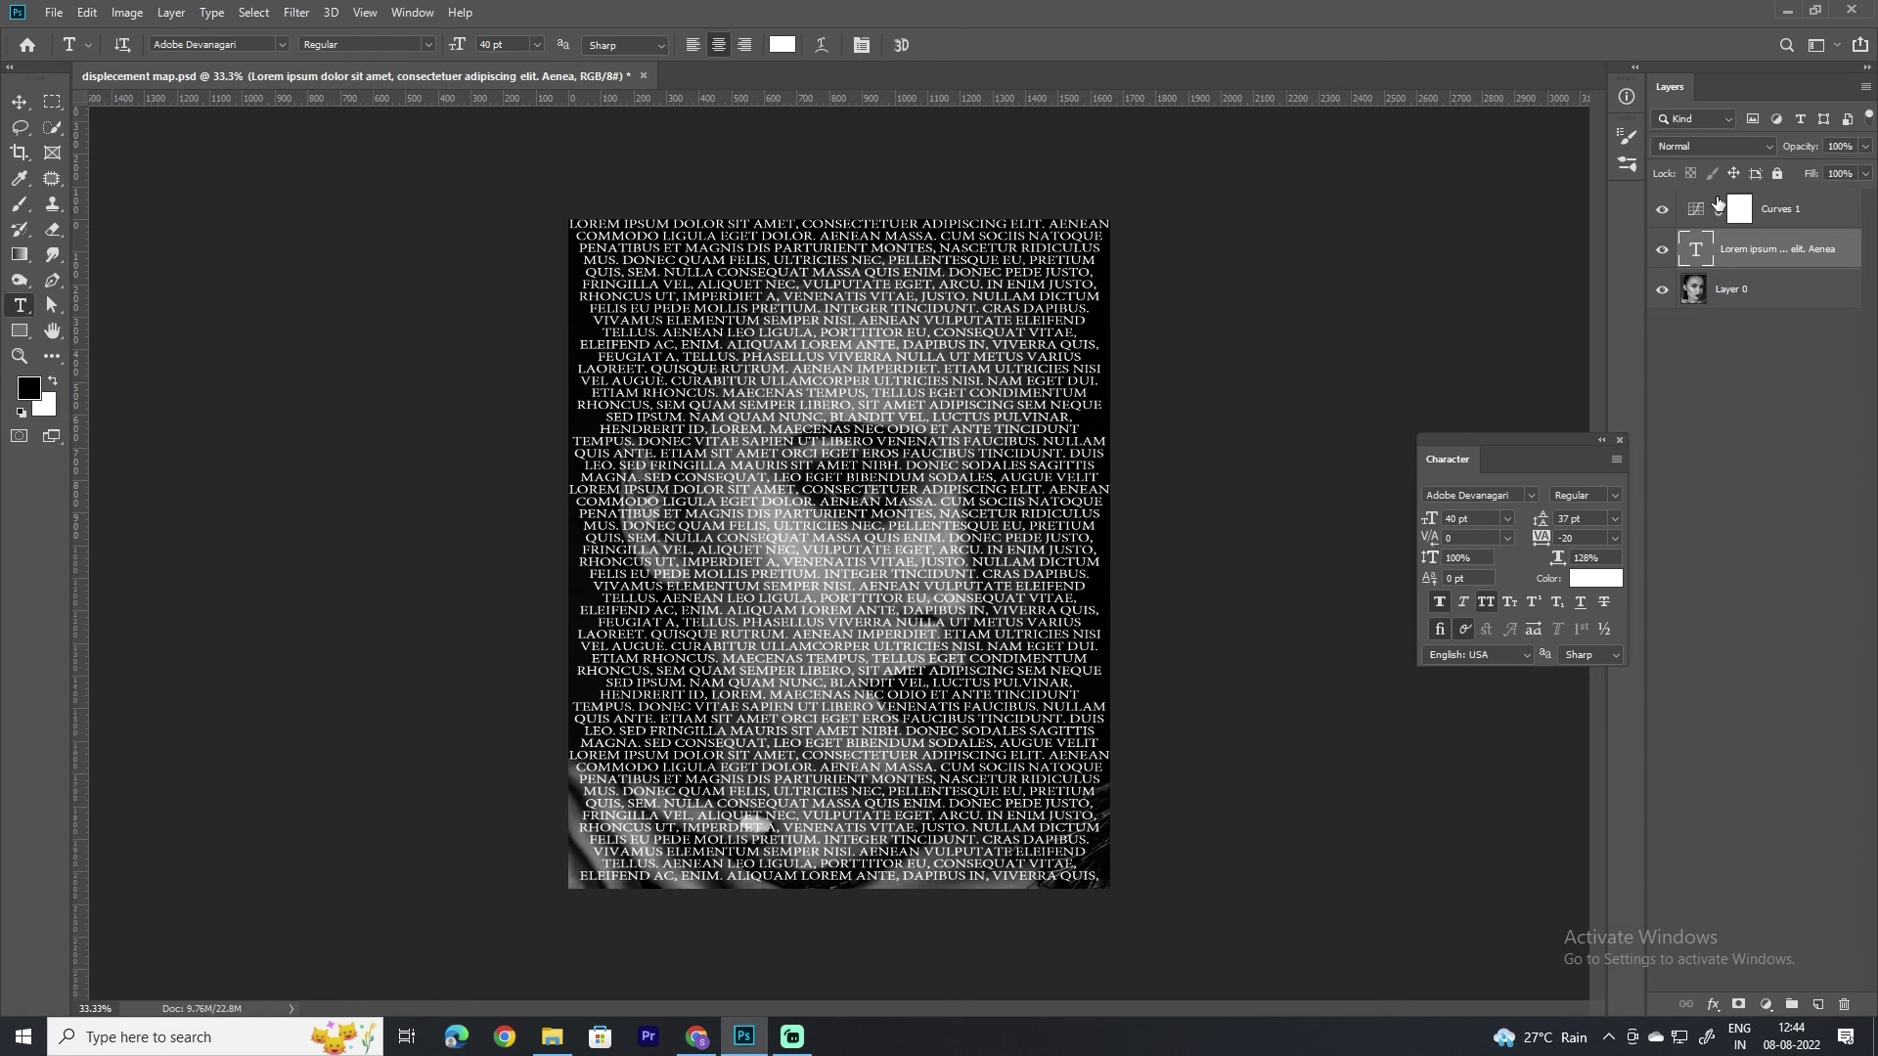
Step: Convert the text layer to a smart object and apply Displace using the 'displecement map' PSD
right_click(1775, 245)
left_click(1611, 372)
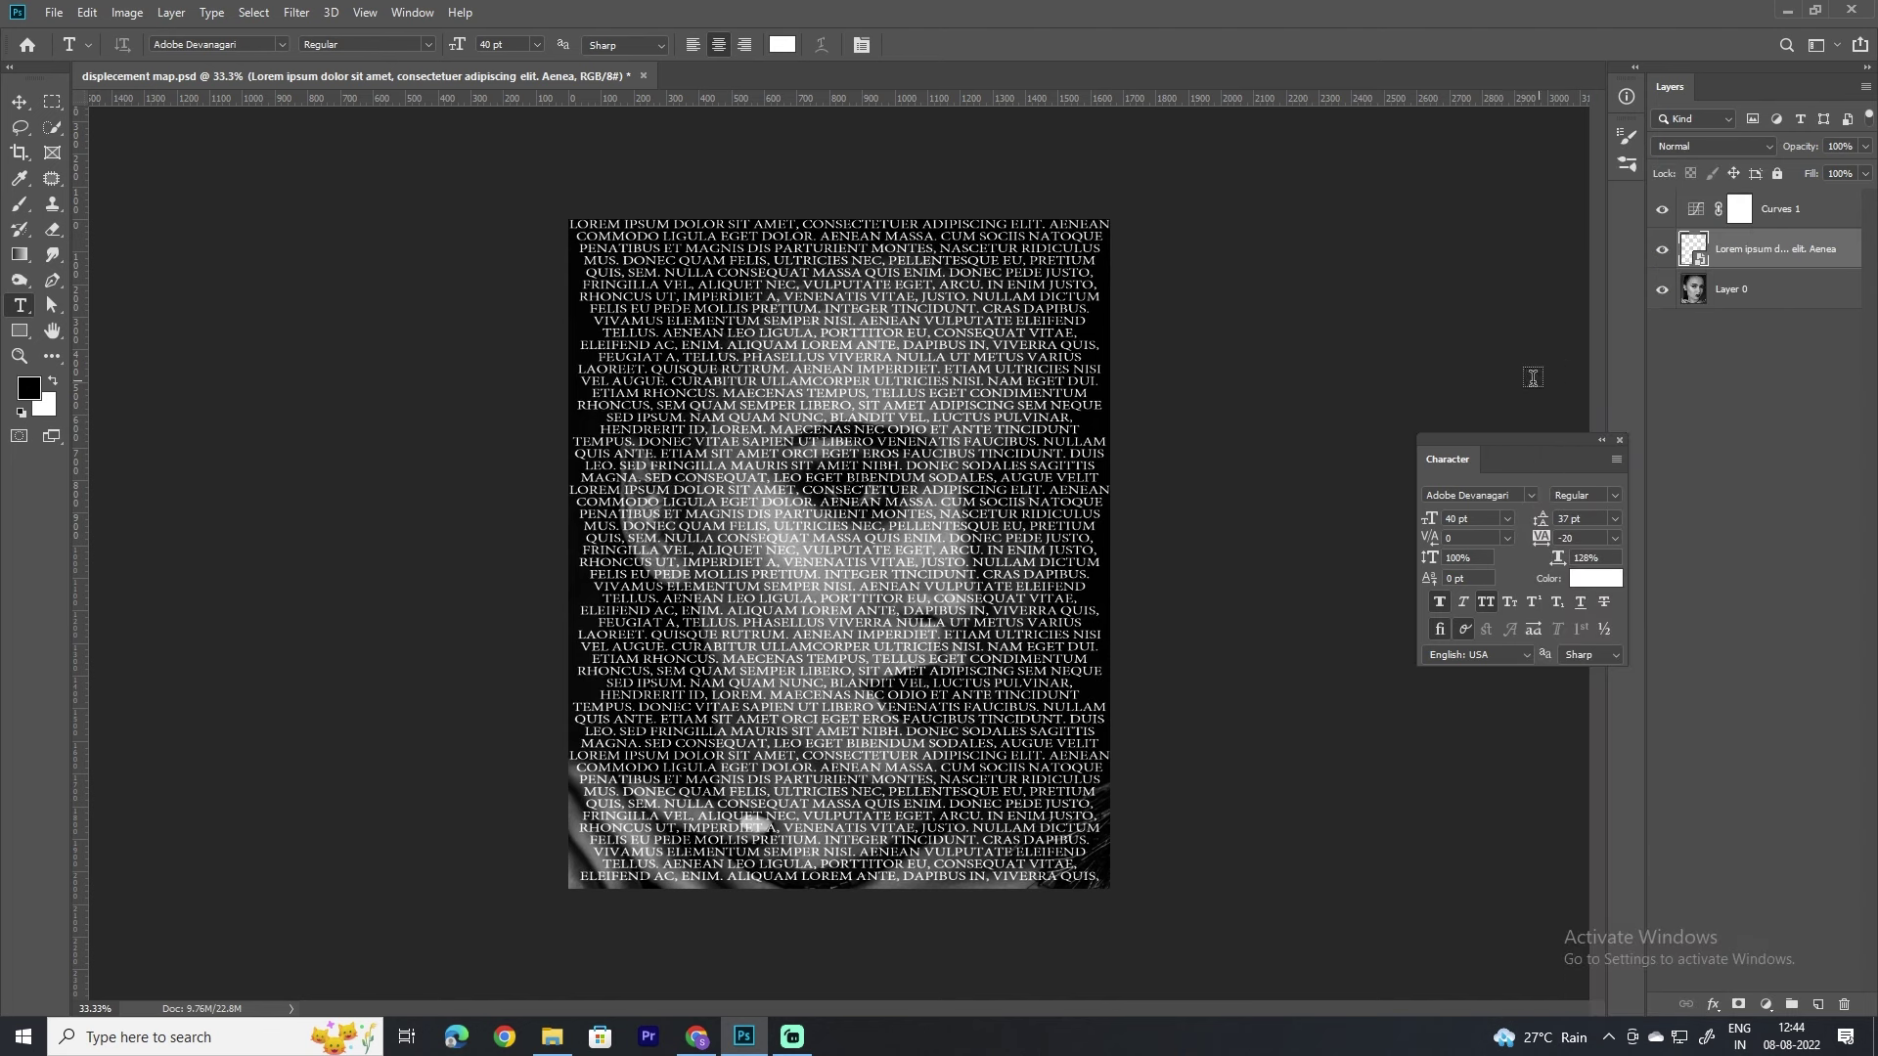
left_click(296, 13)
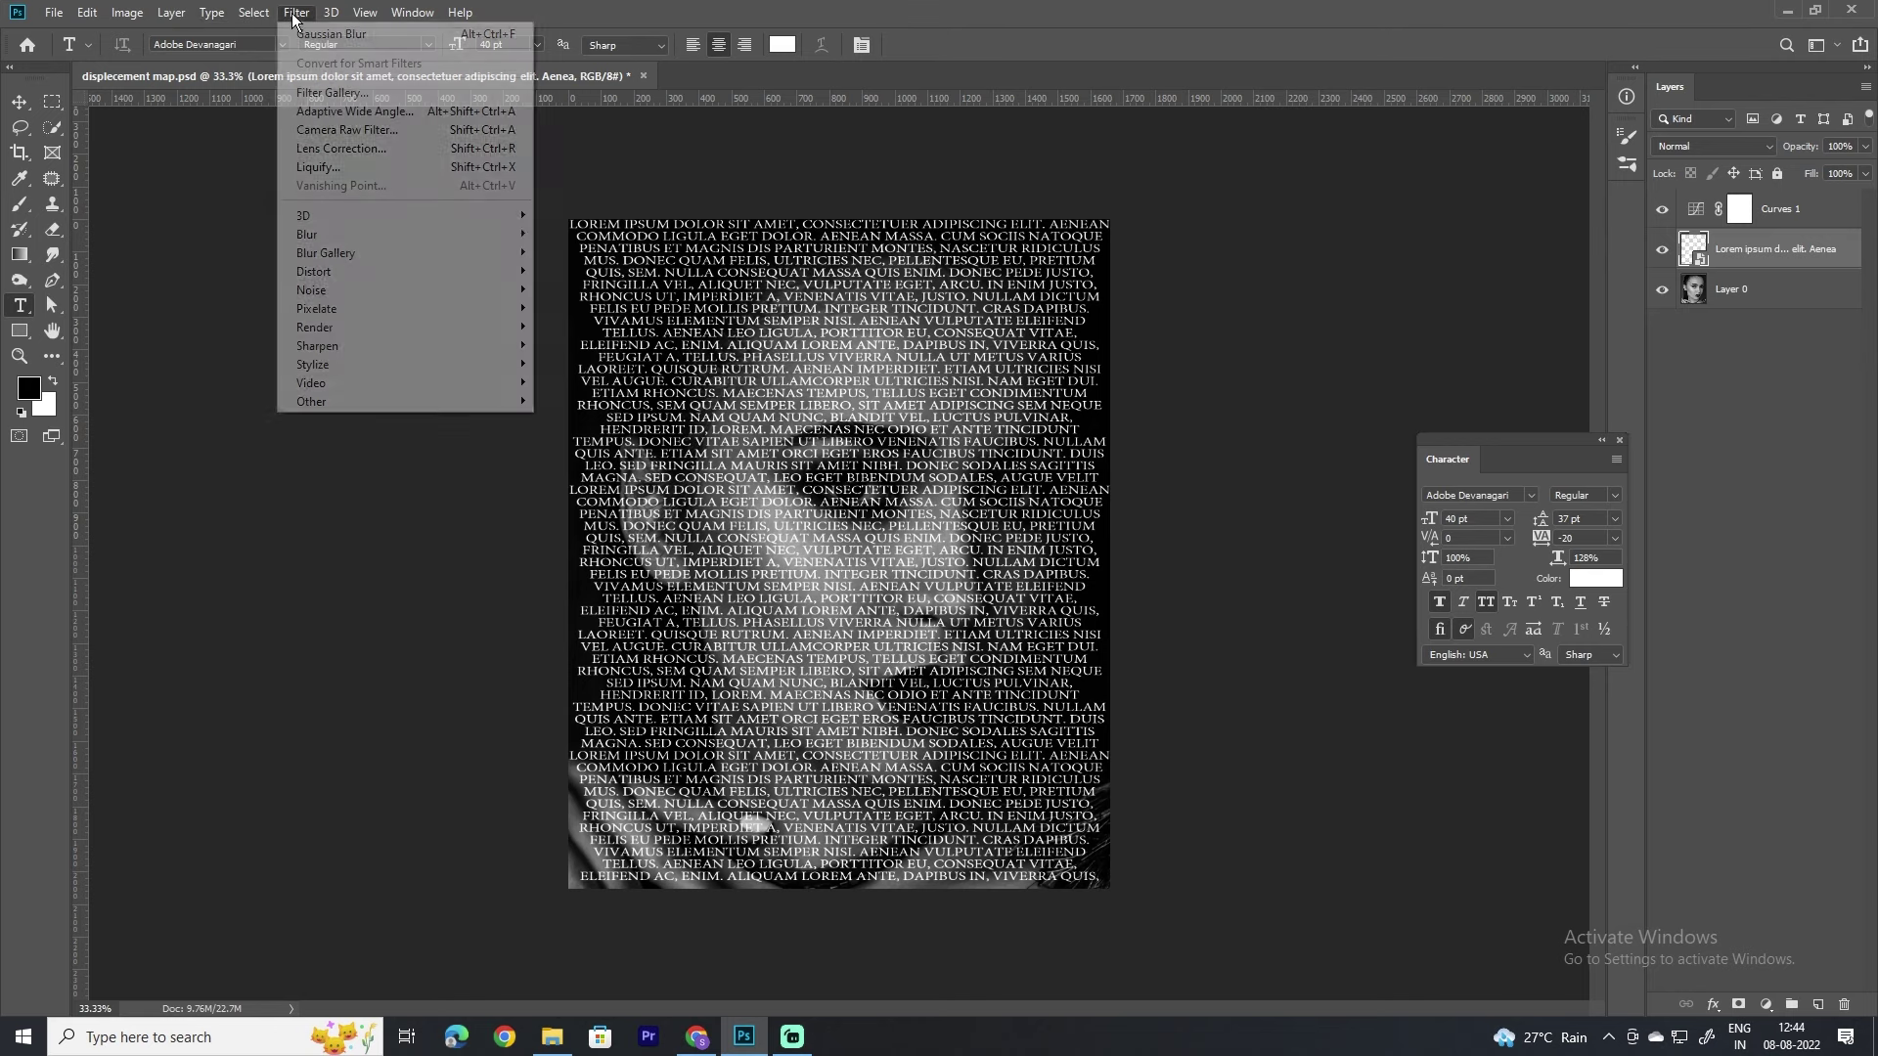
mouse_move(314, 272)
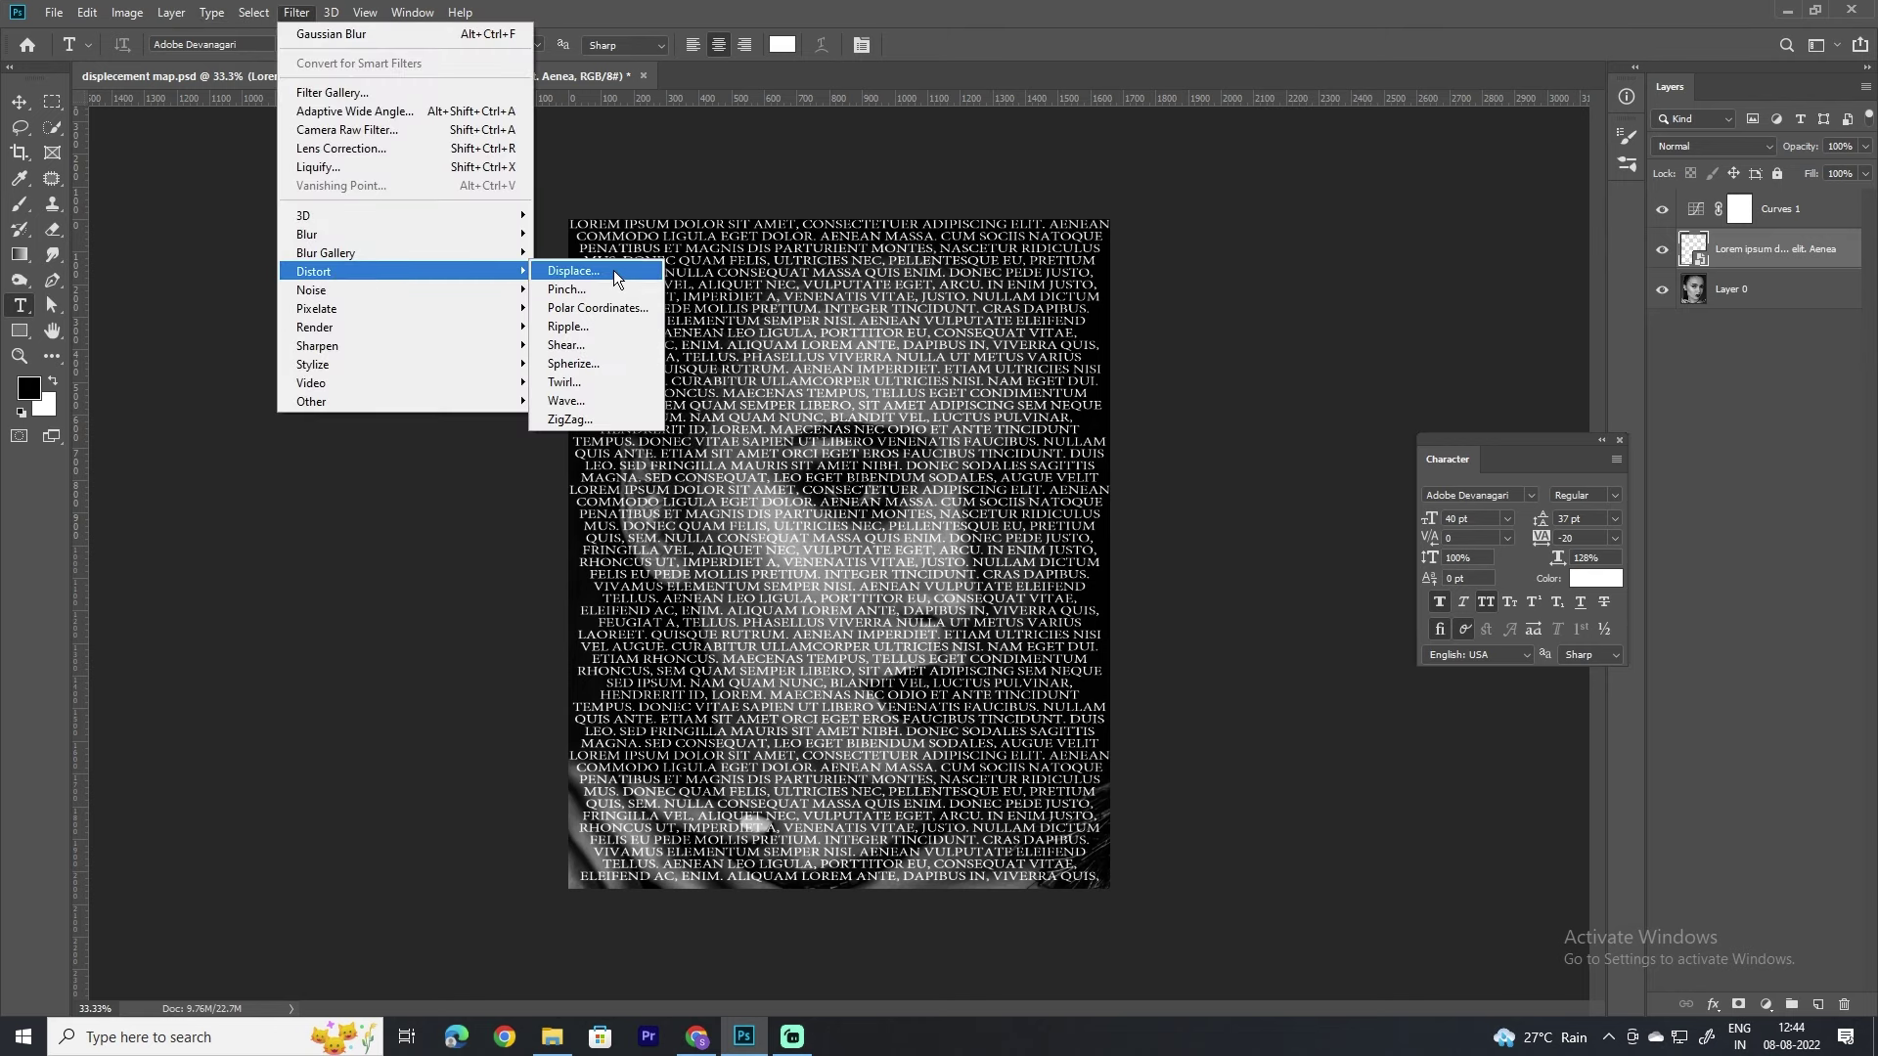
left_click(617, 278)
left_click(1039, 313)
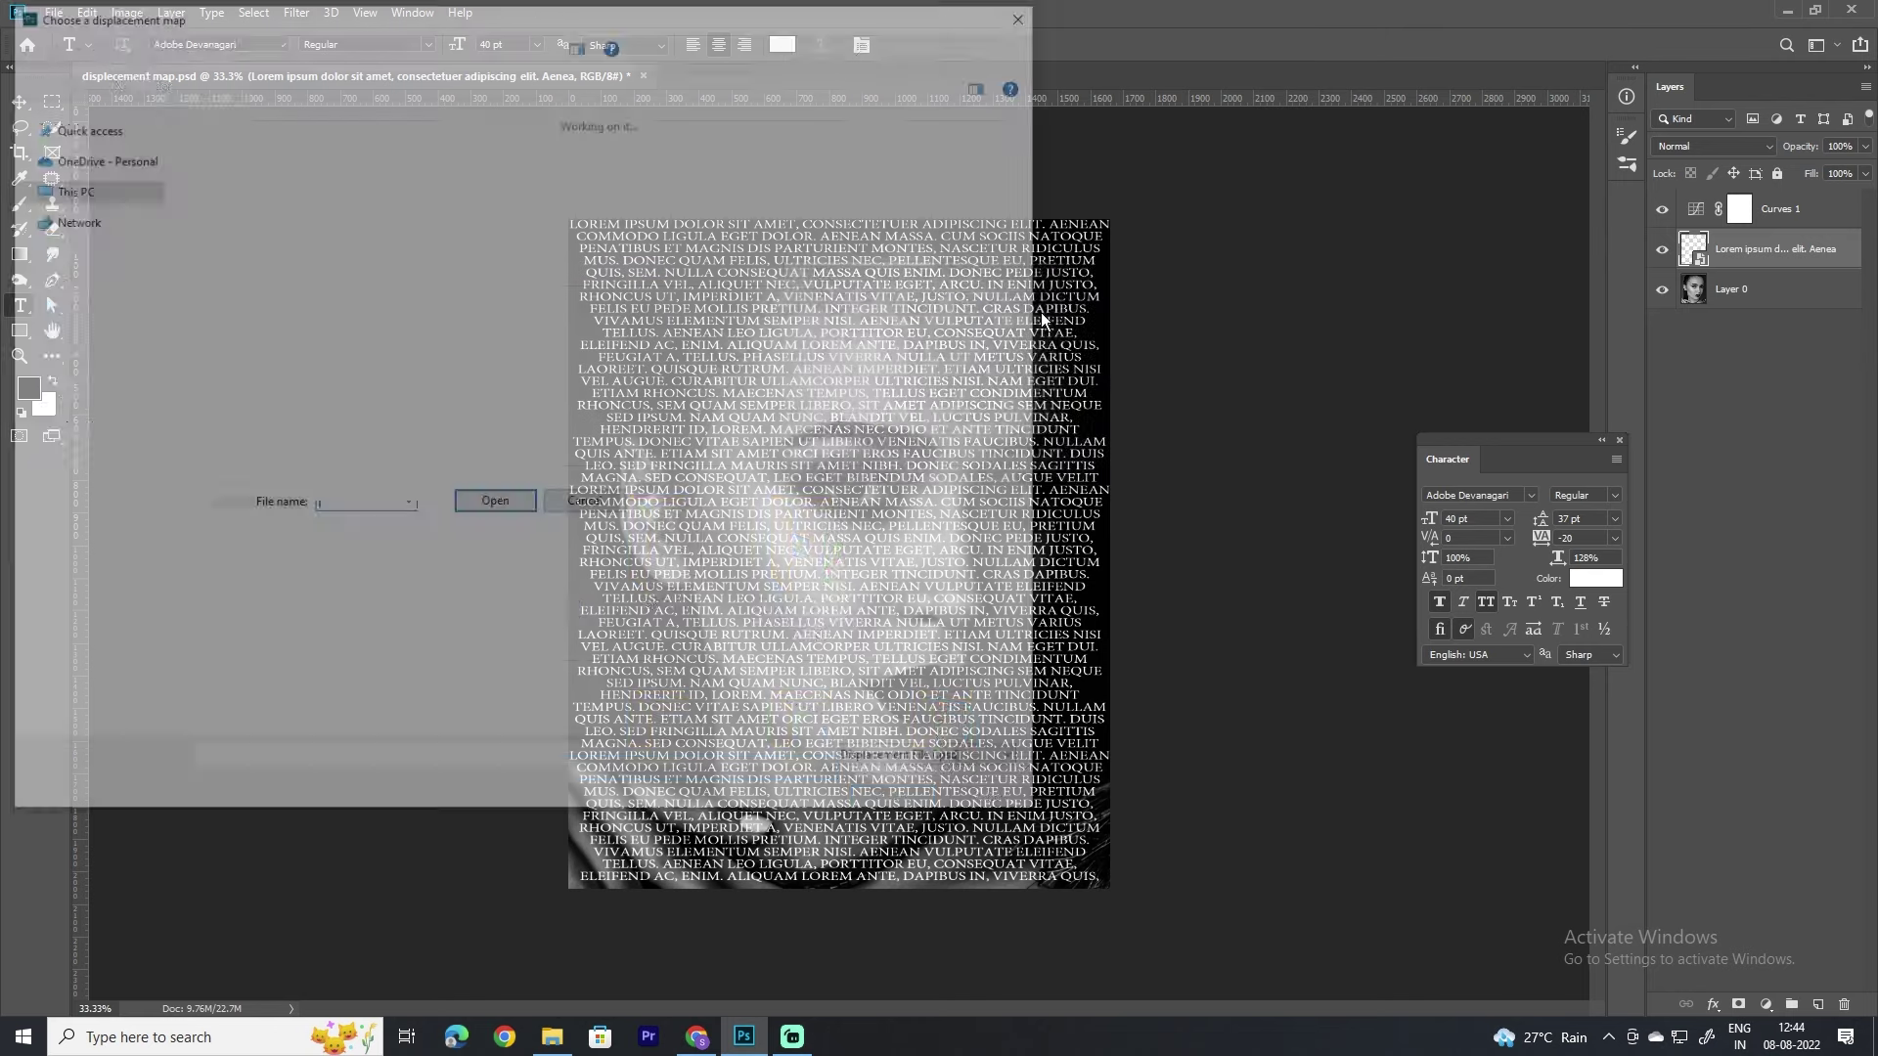
left_click(262, 207)
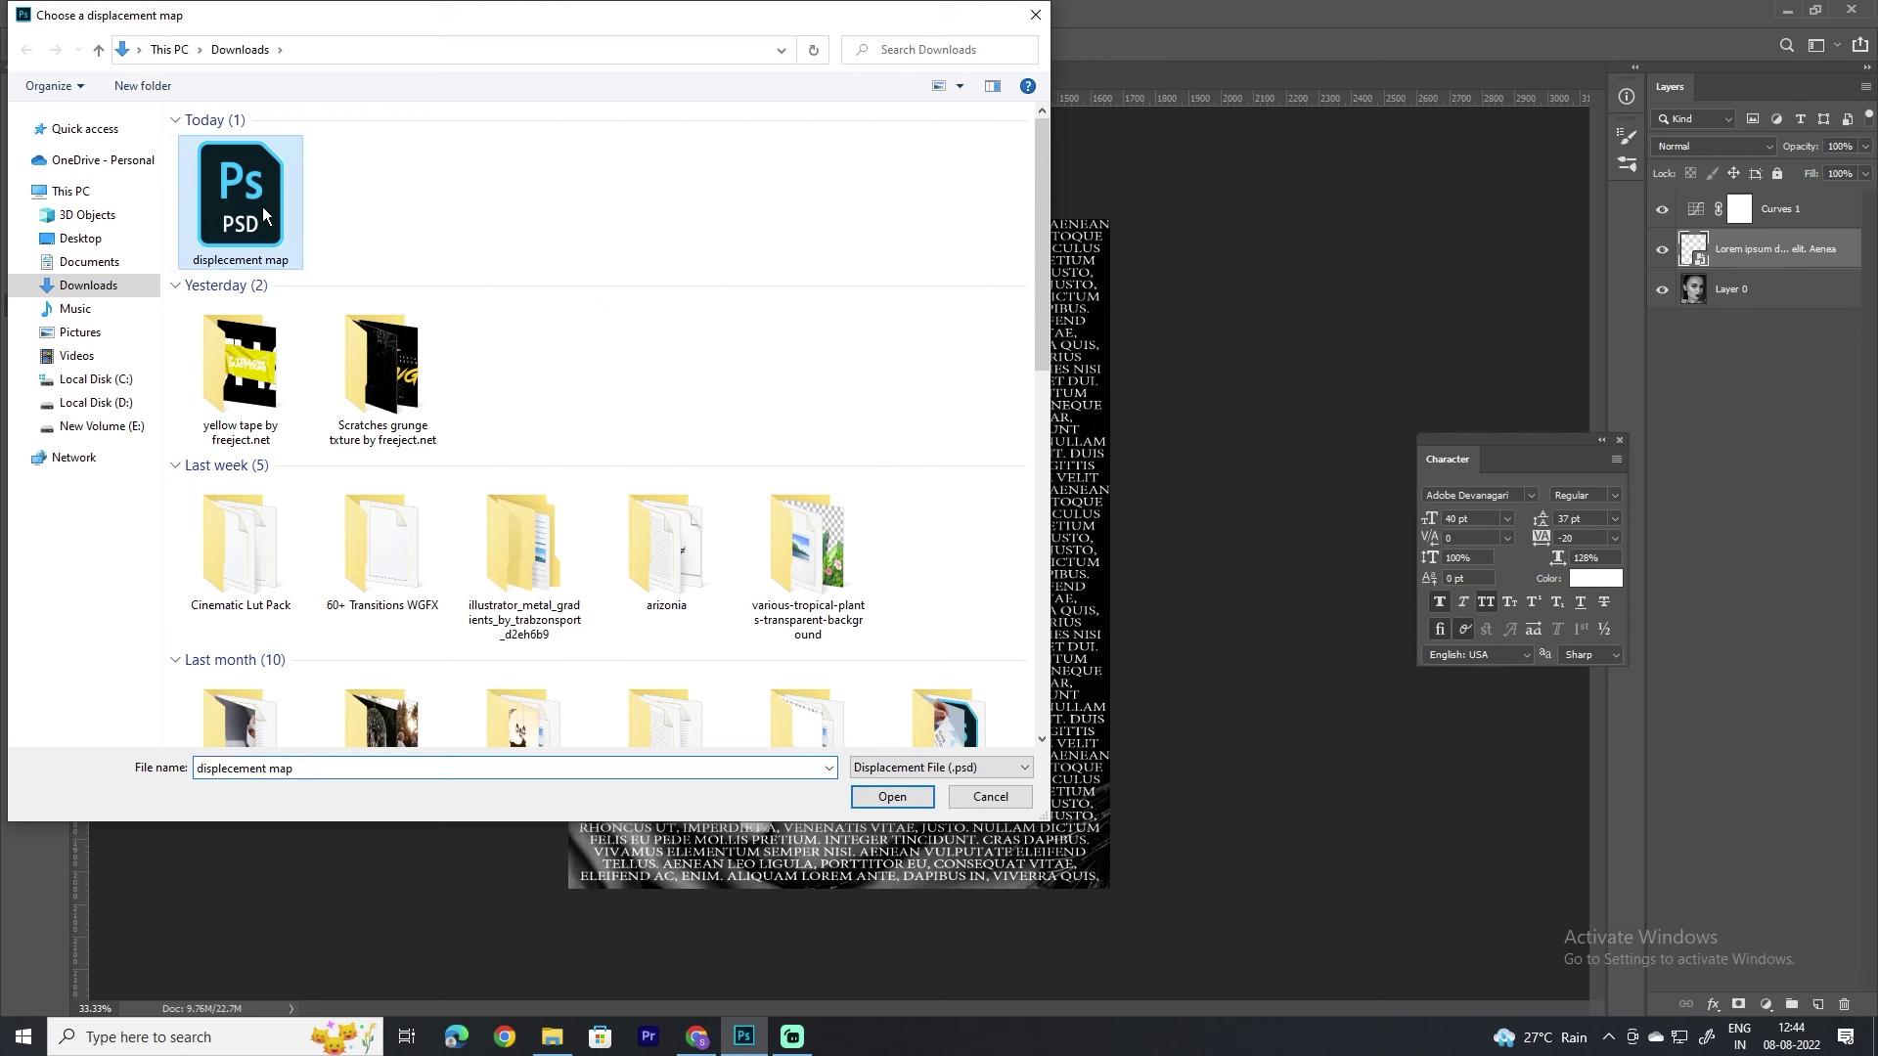
left_click(873, 795)
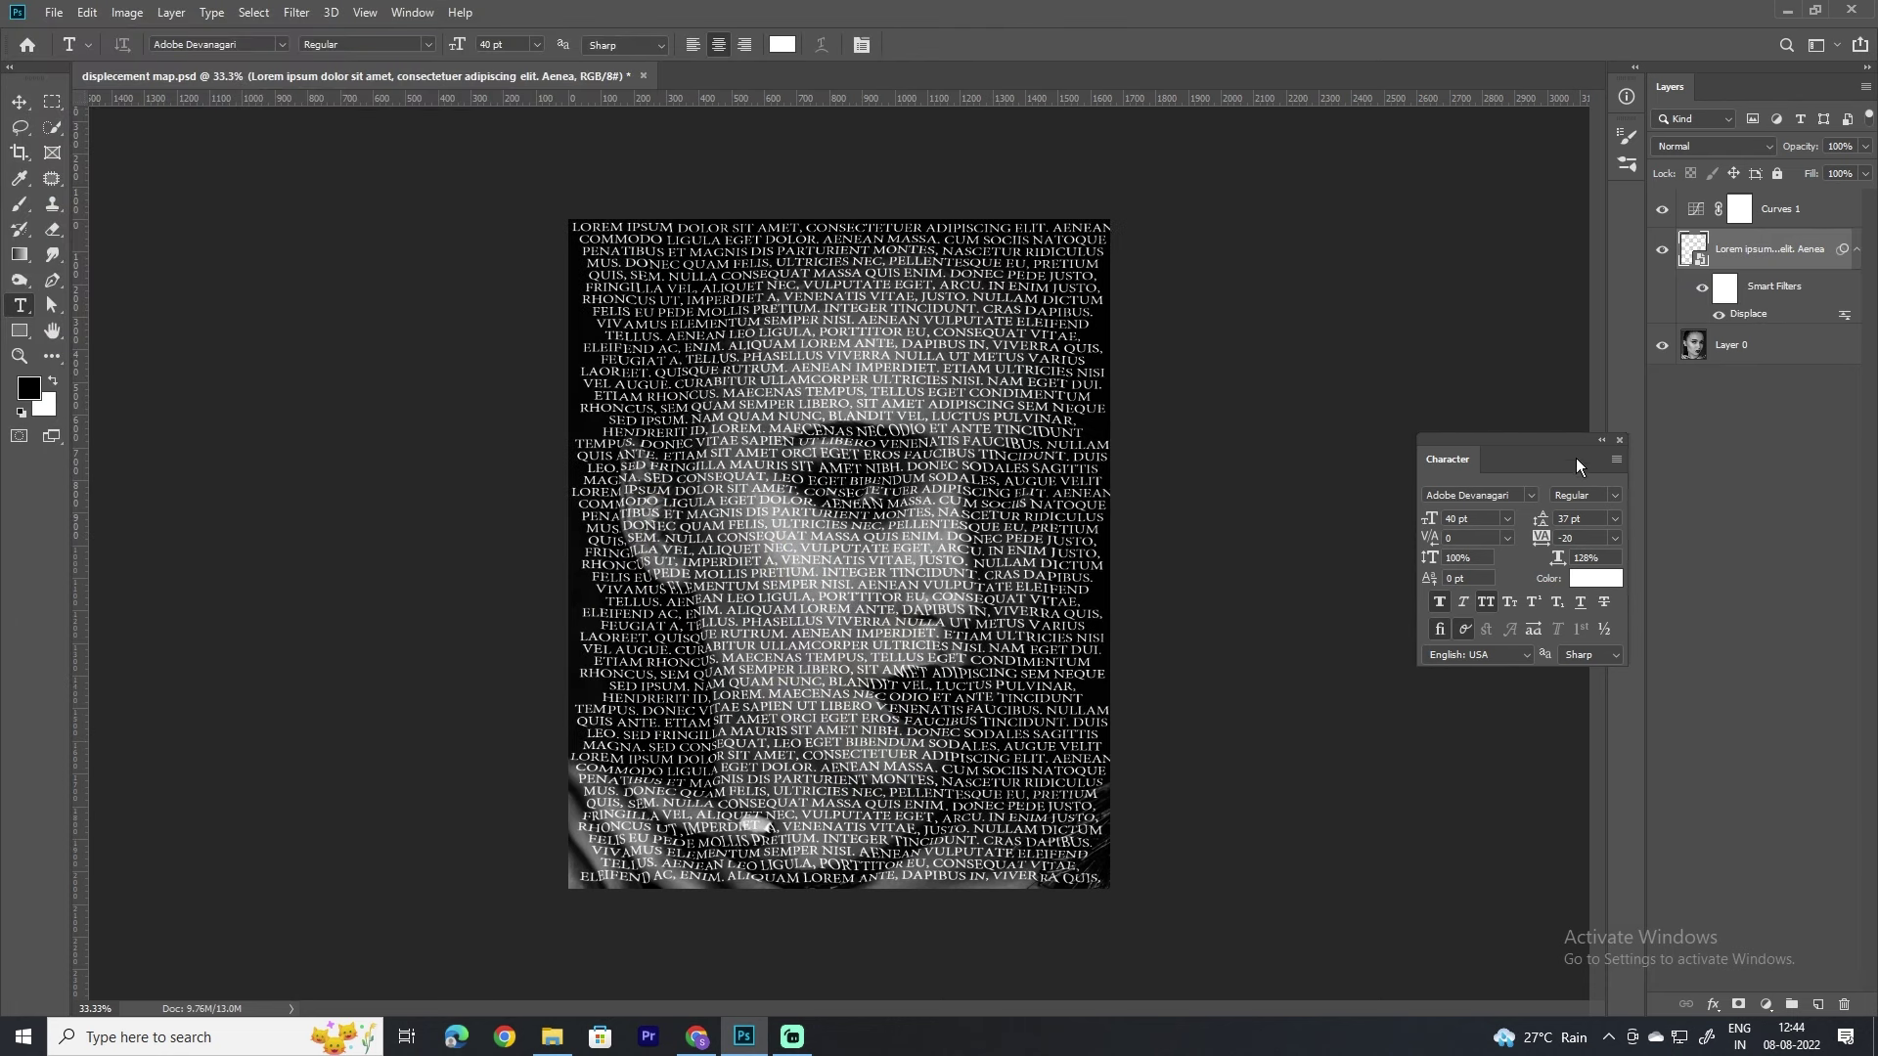
left_click(1621, 440)
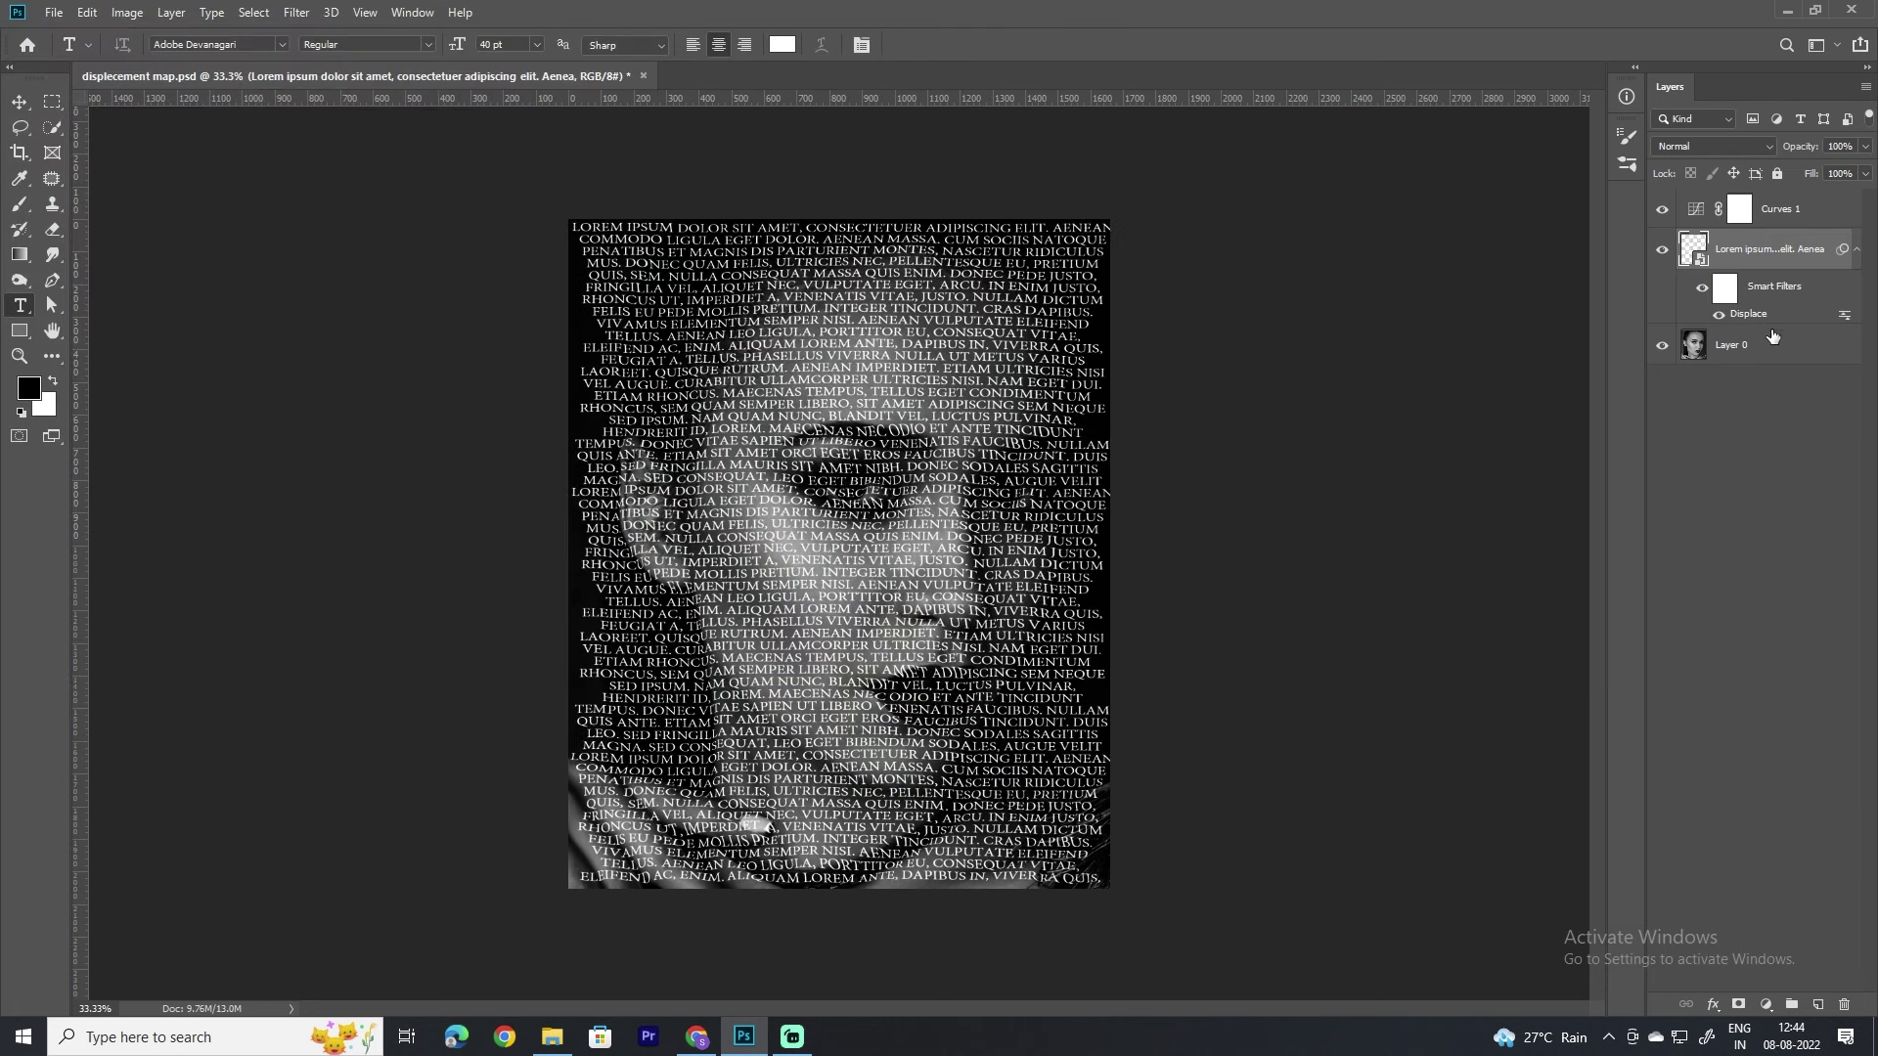
Step: Clip Layer 0 into the displaced text and add a black-filled layer at the bottom
left_click_drag(1751, 353, 1712, 257)
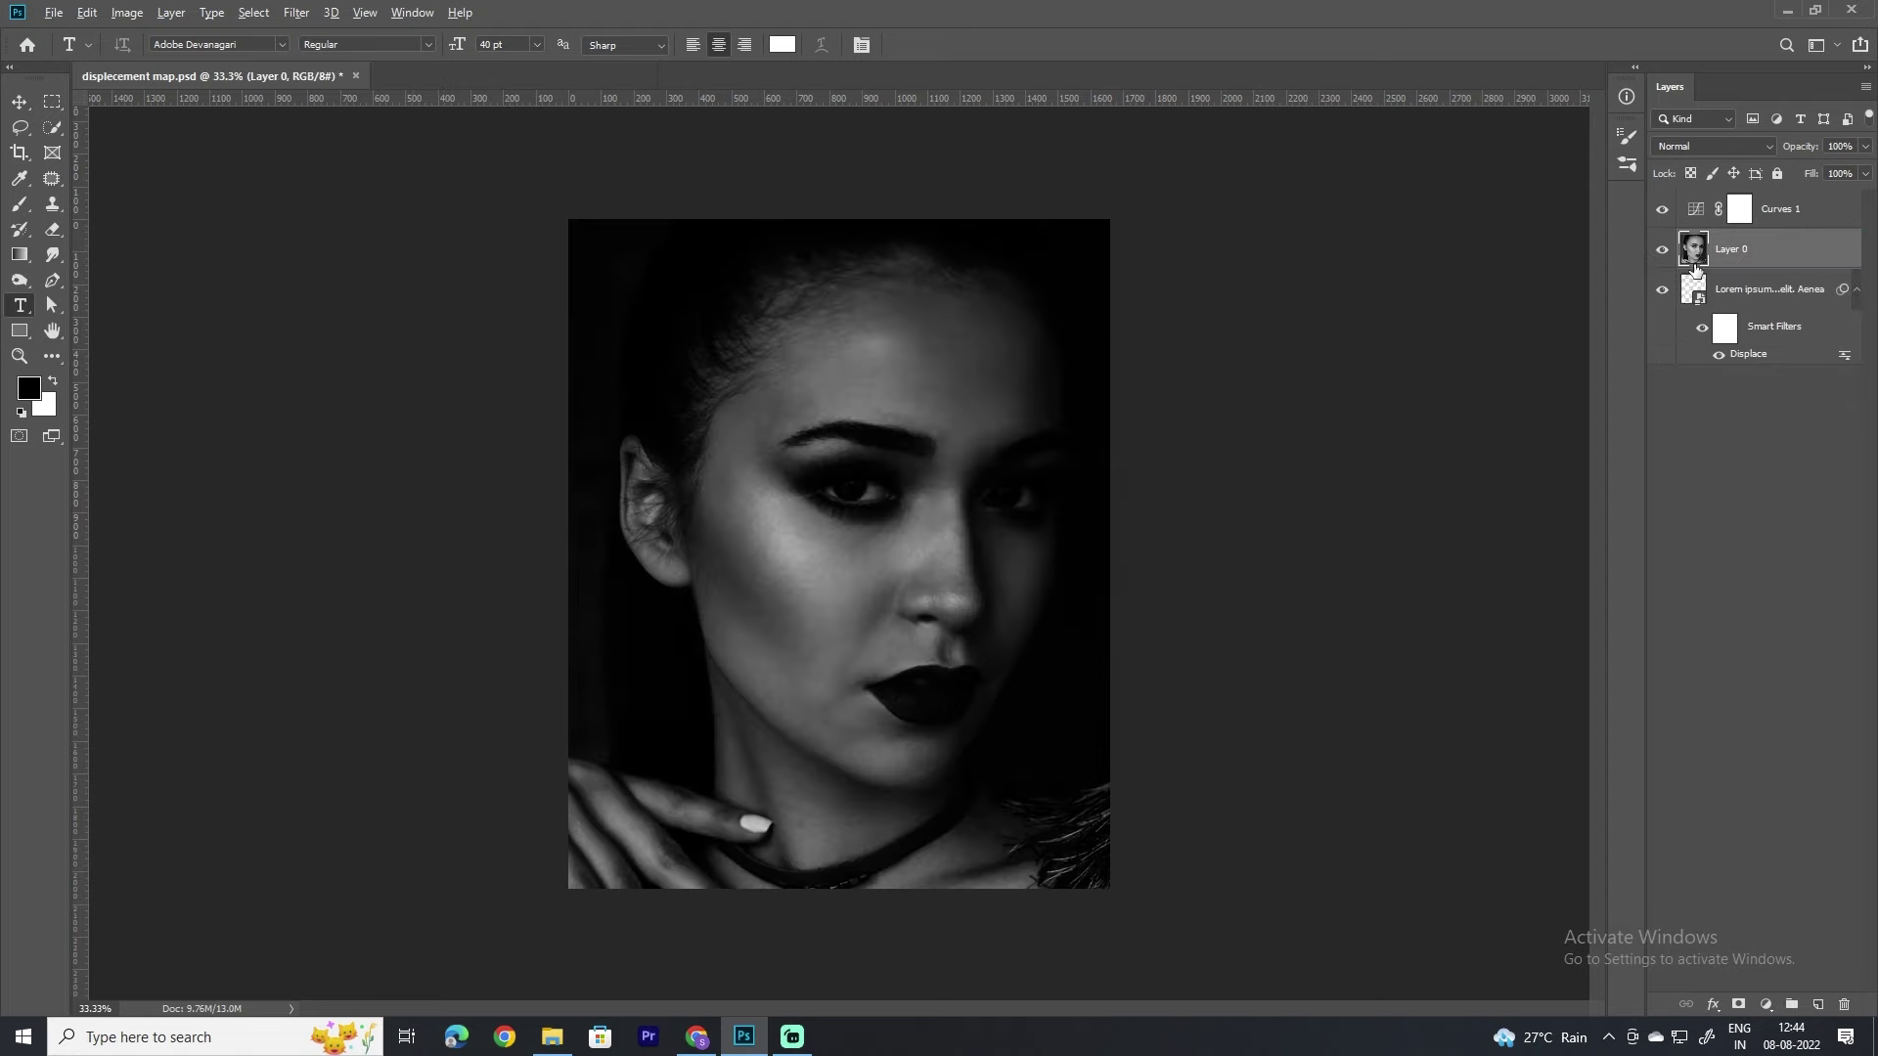
left_click(1693, 260, "alt")
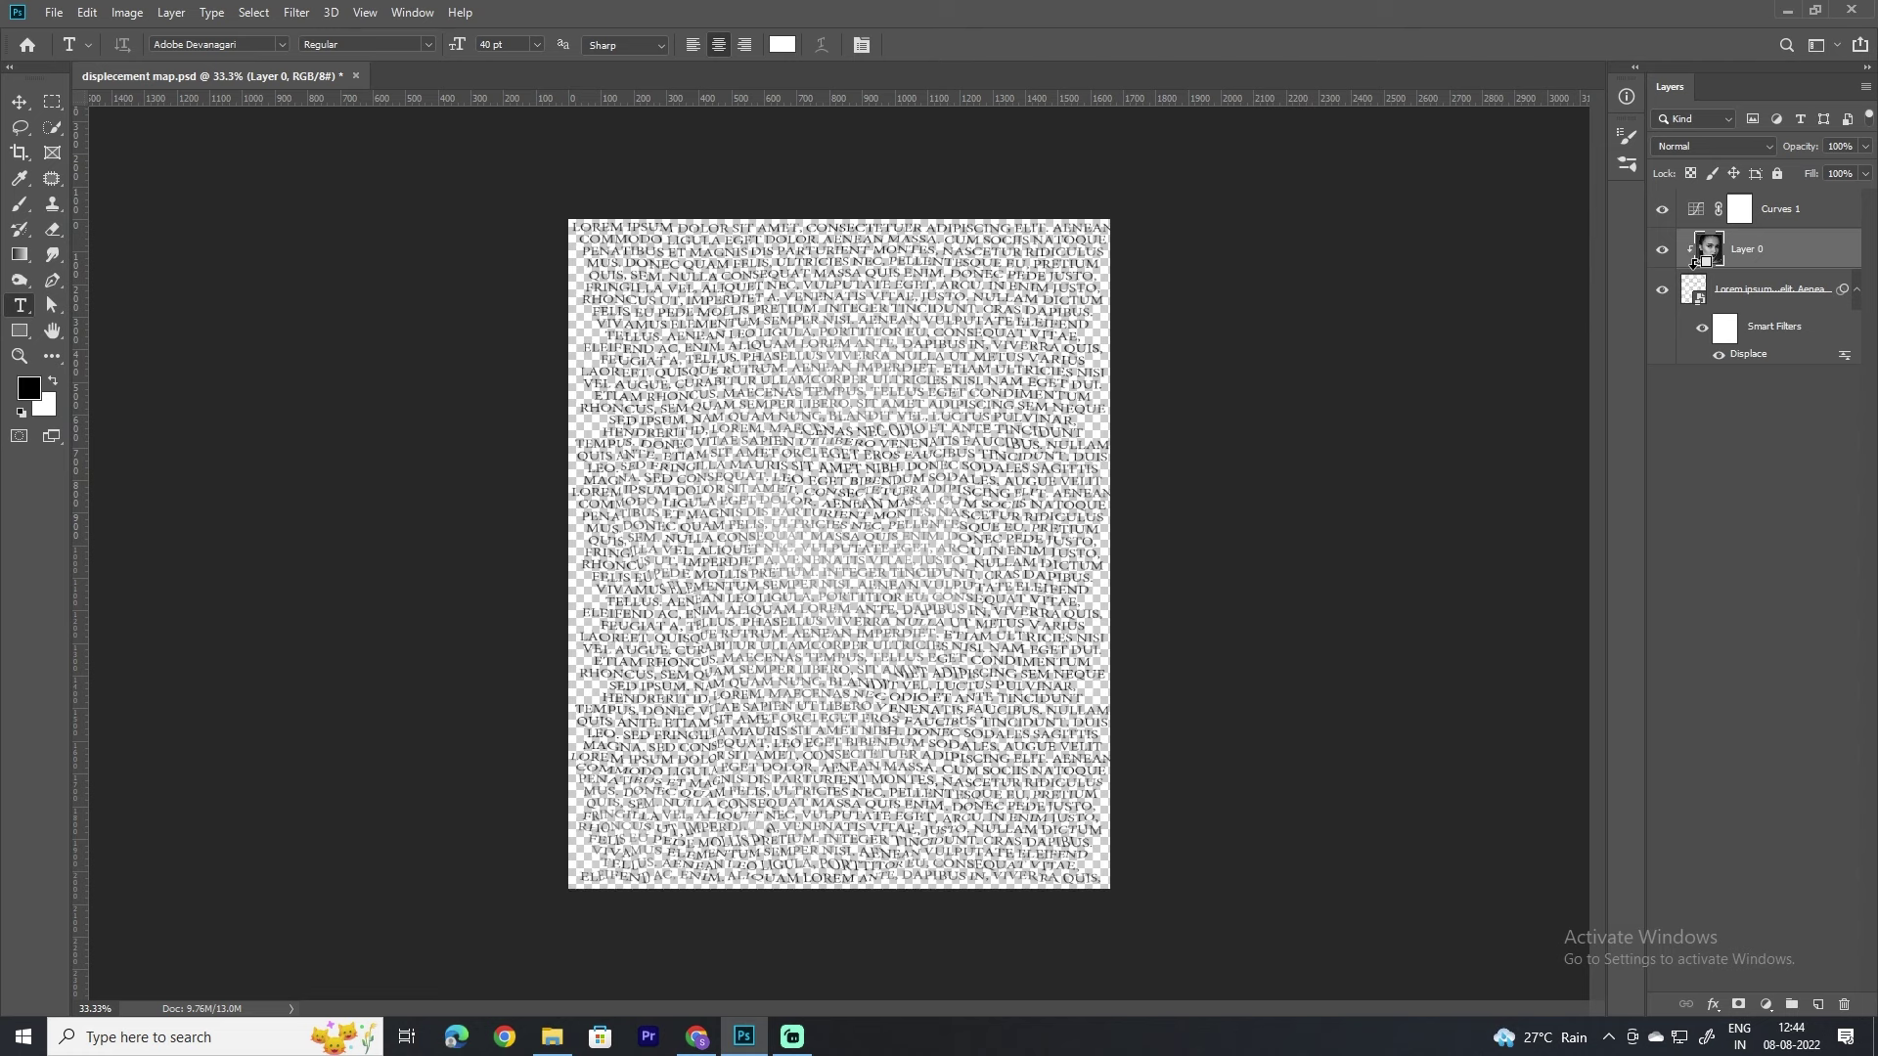
left_click(1821, 1003)
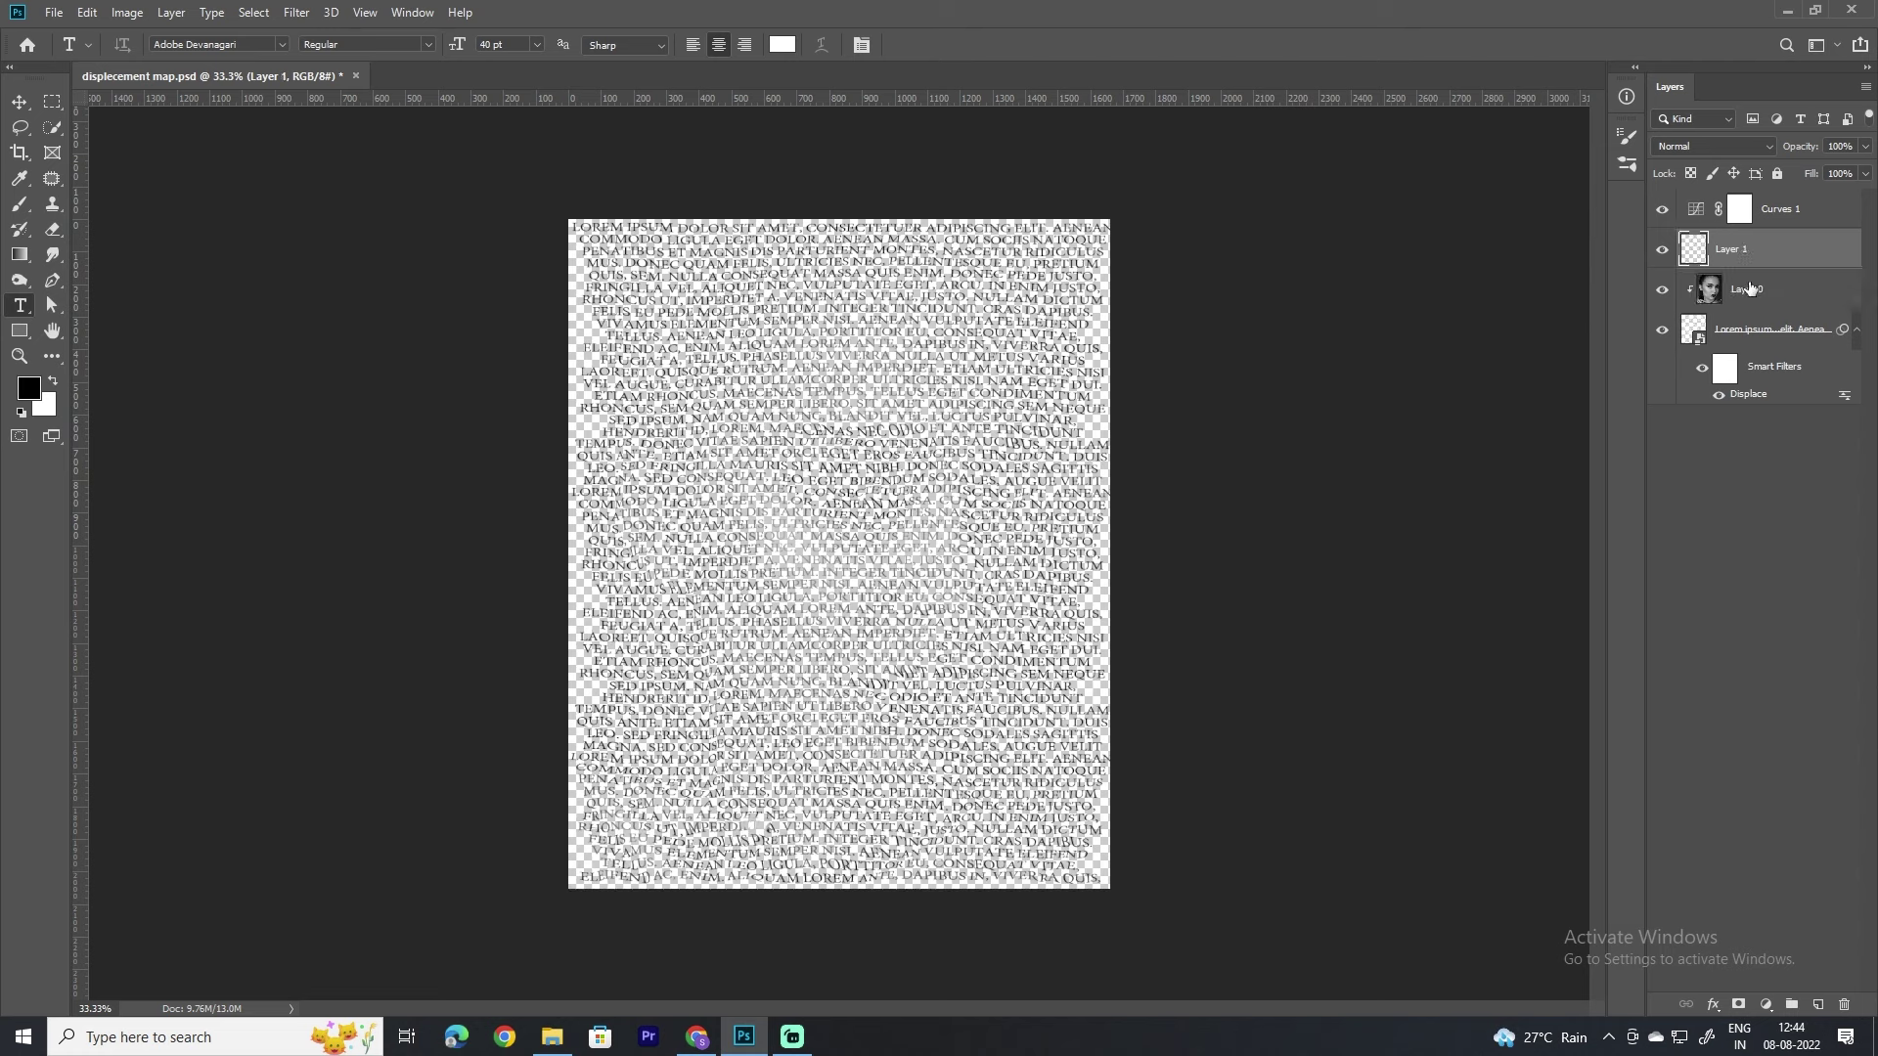
left_click_drag(1759, 248, 1764, 422)
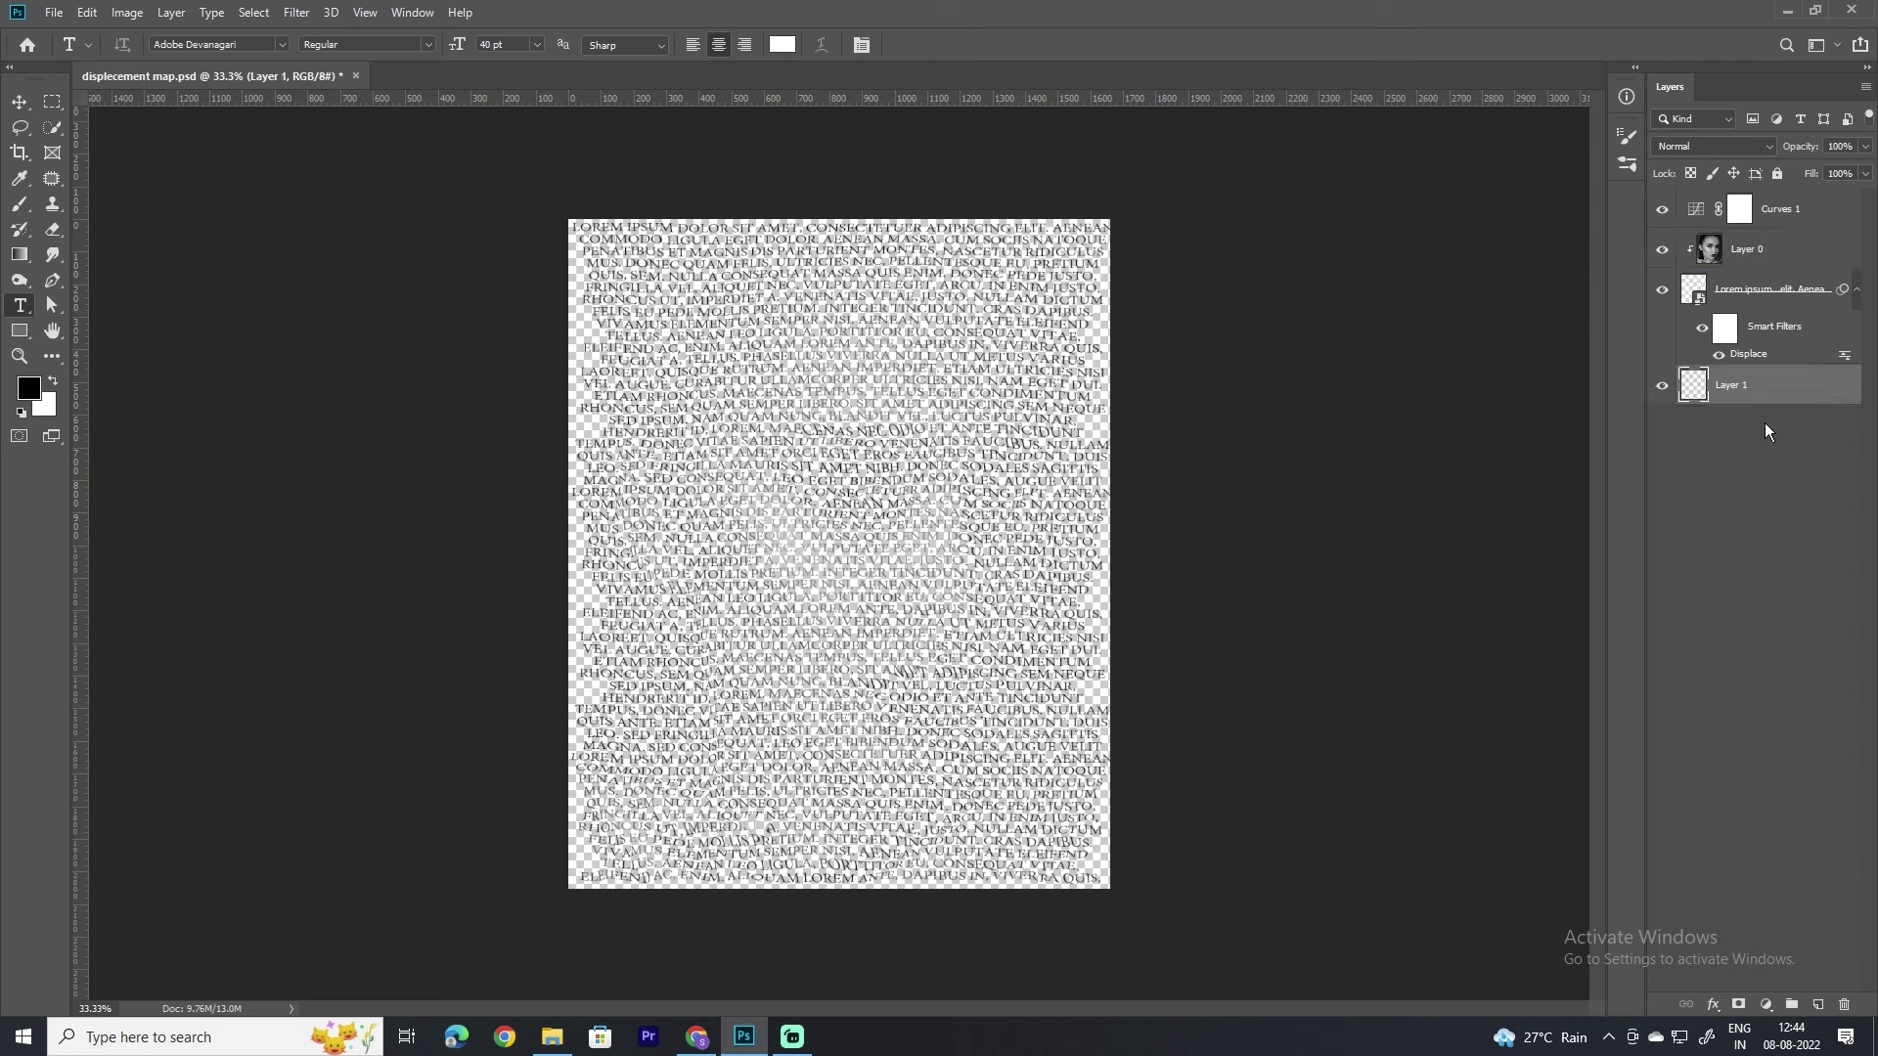
left_click(29, 391)
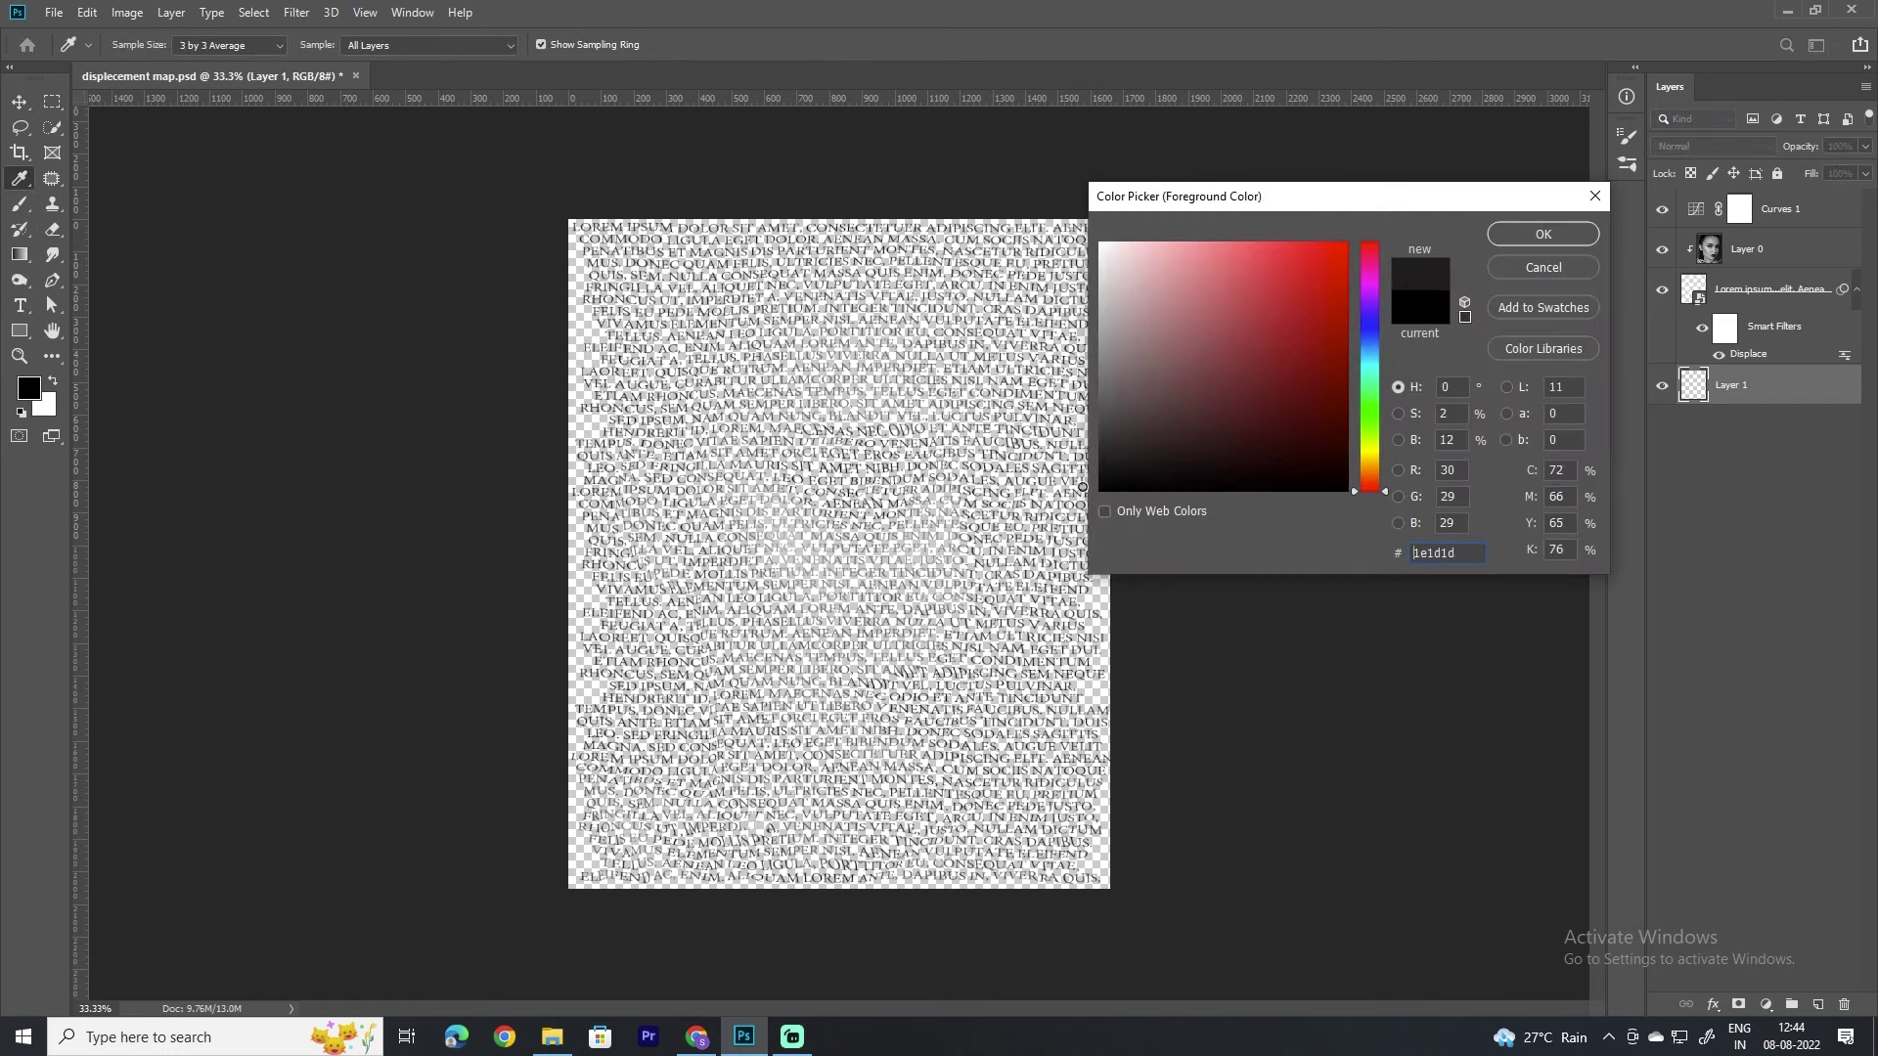
left_click(1547, 233)
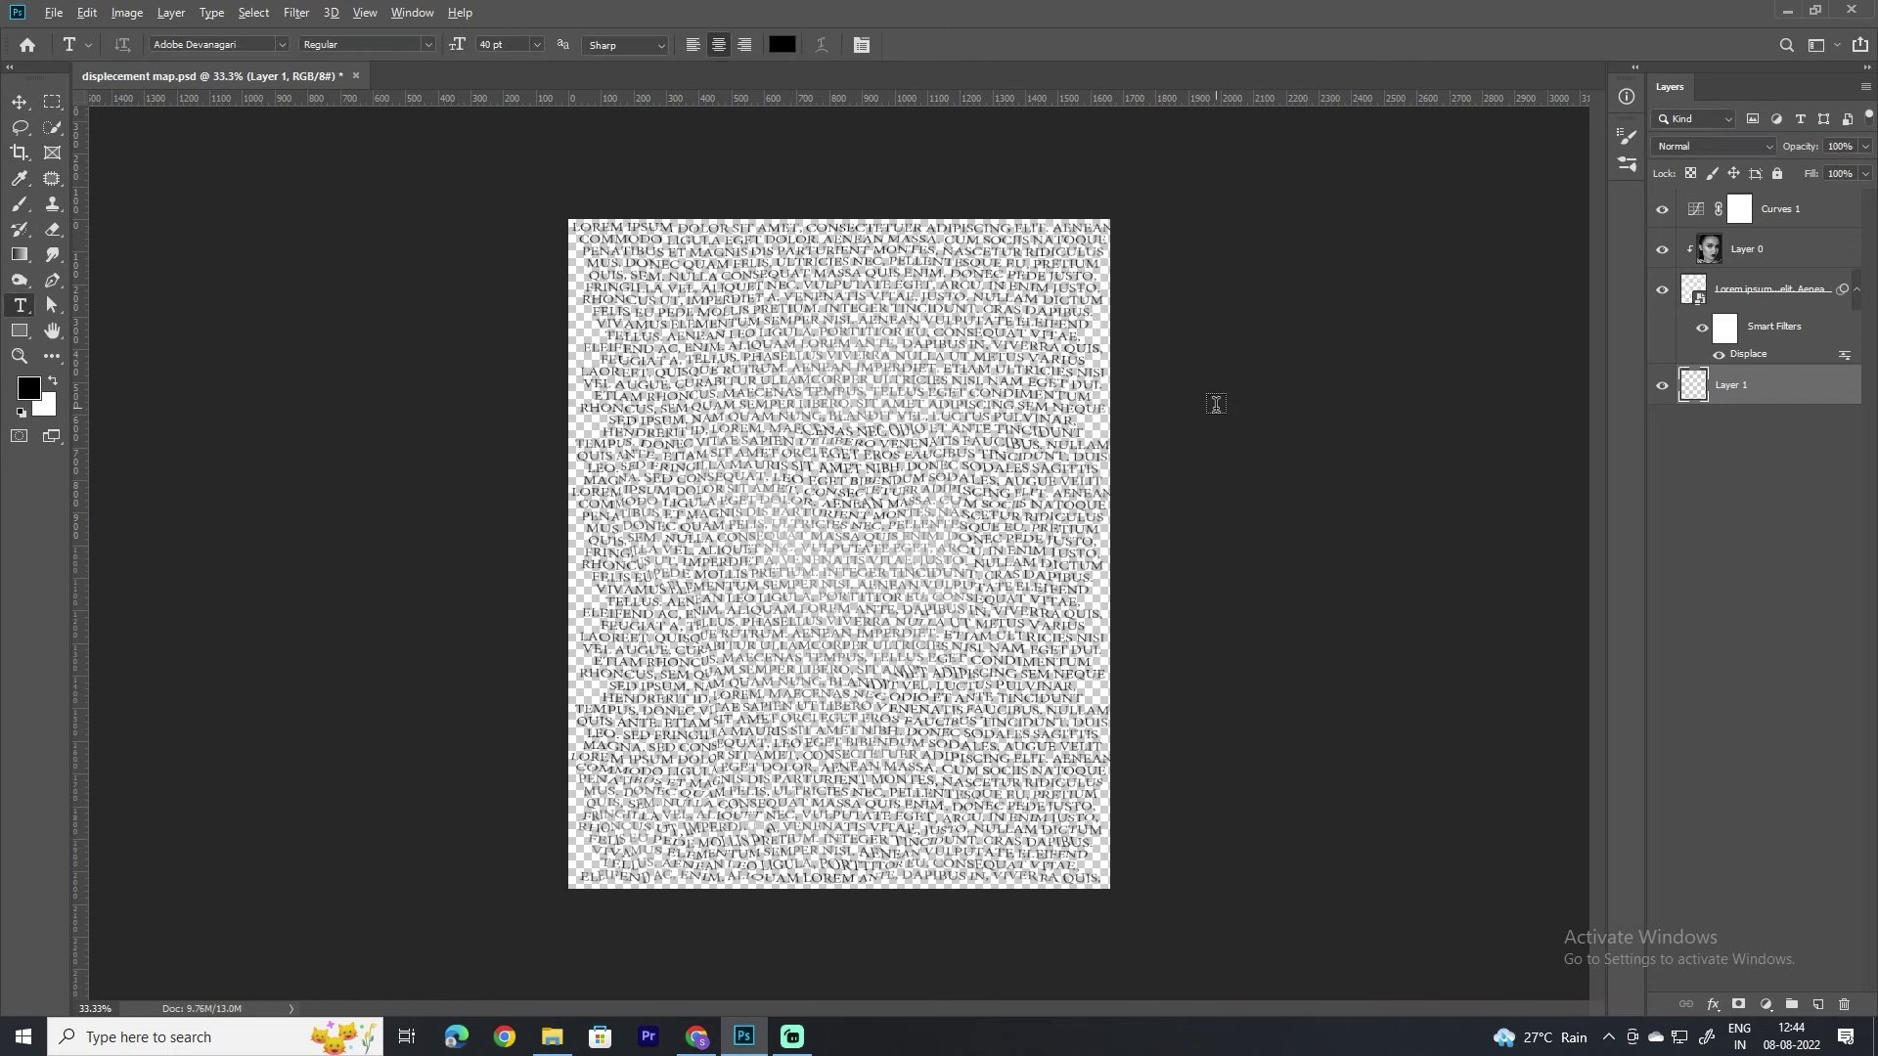
key("alt+BackSpace")
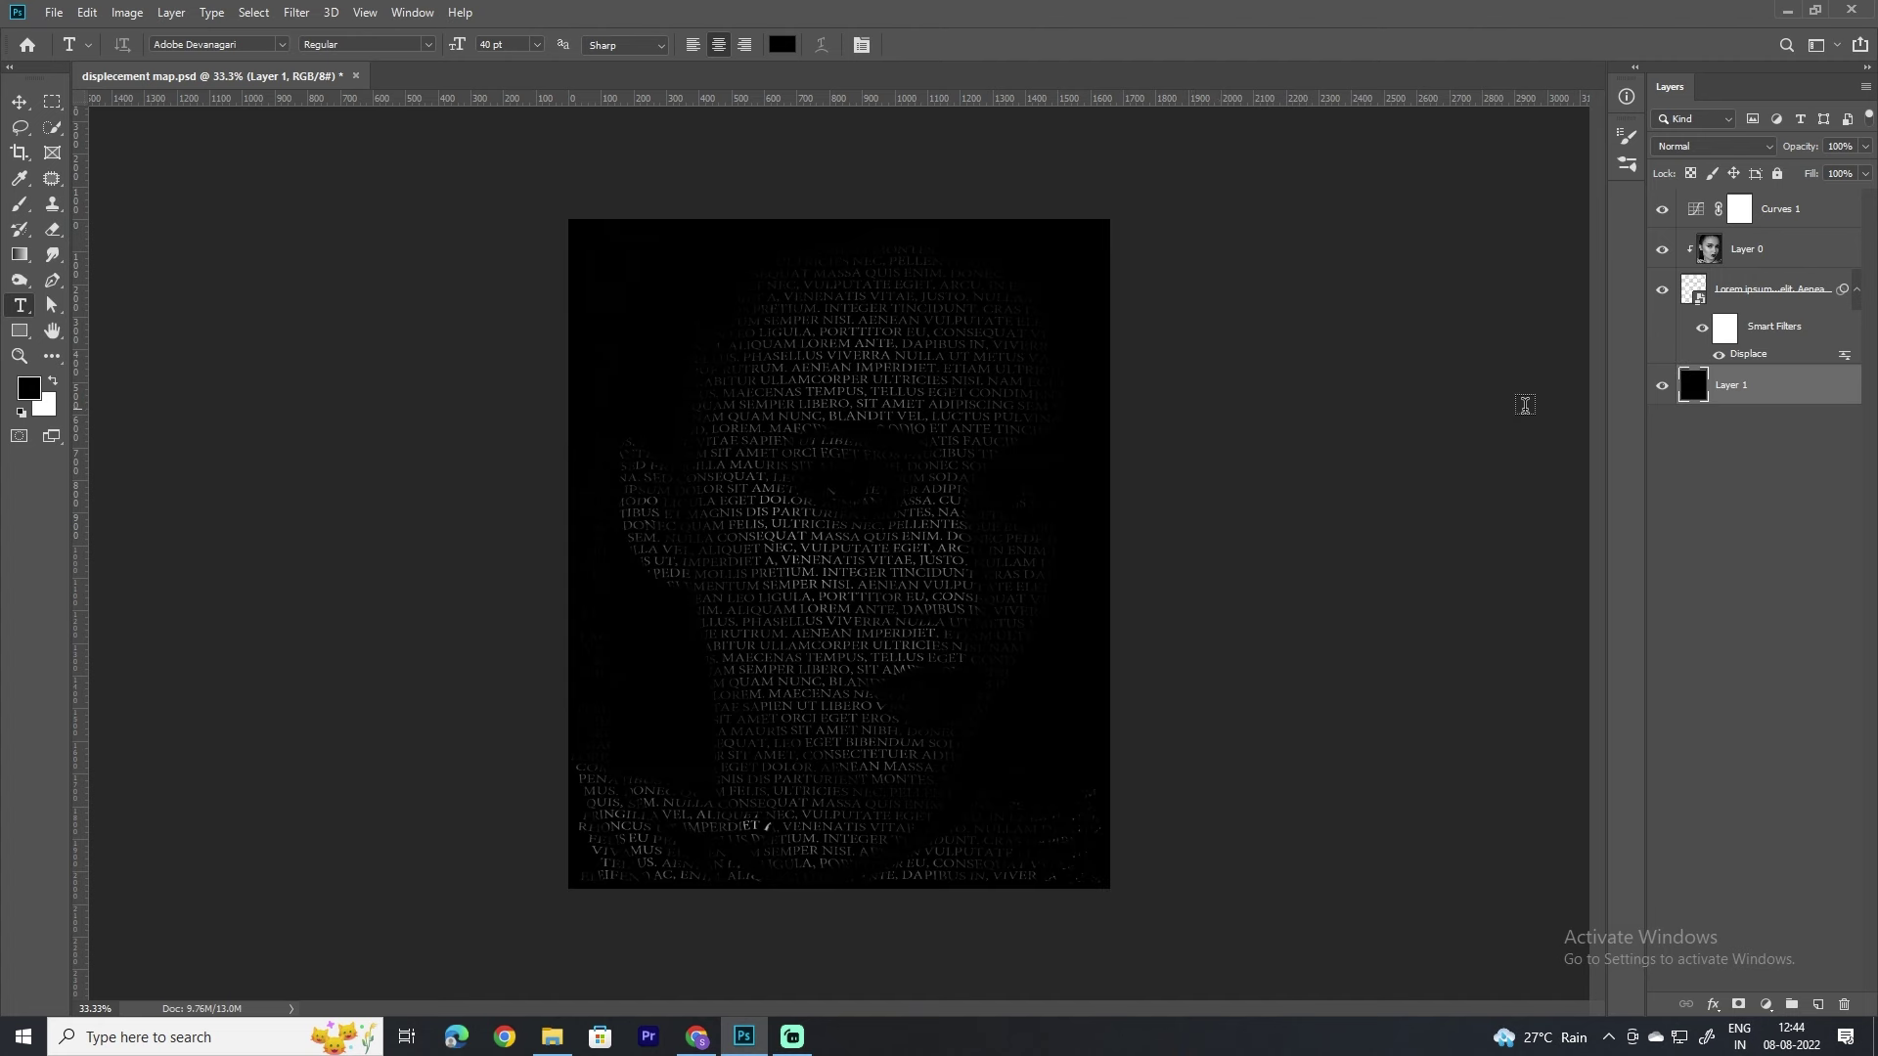
double_click(1697, 214)
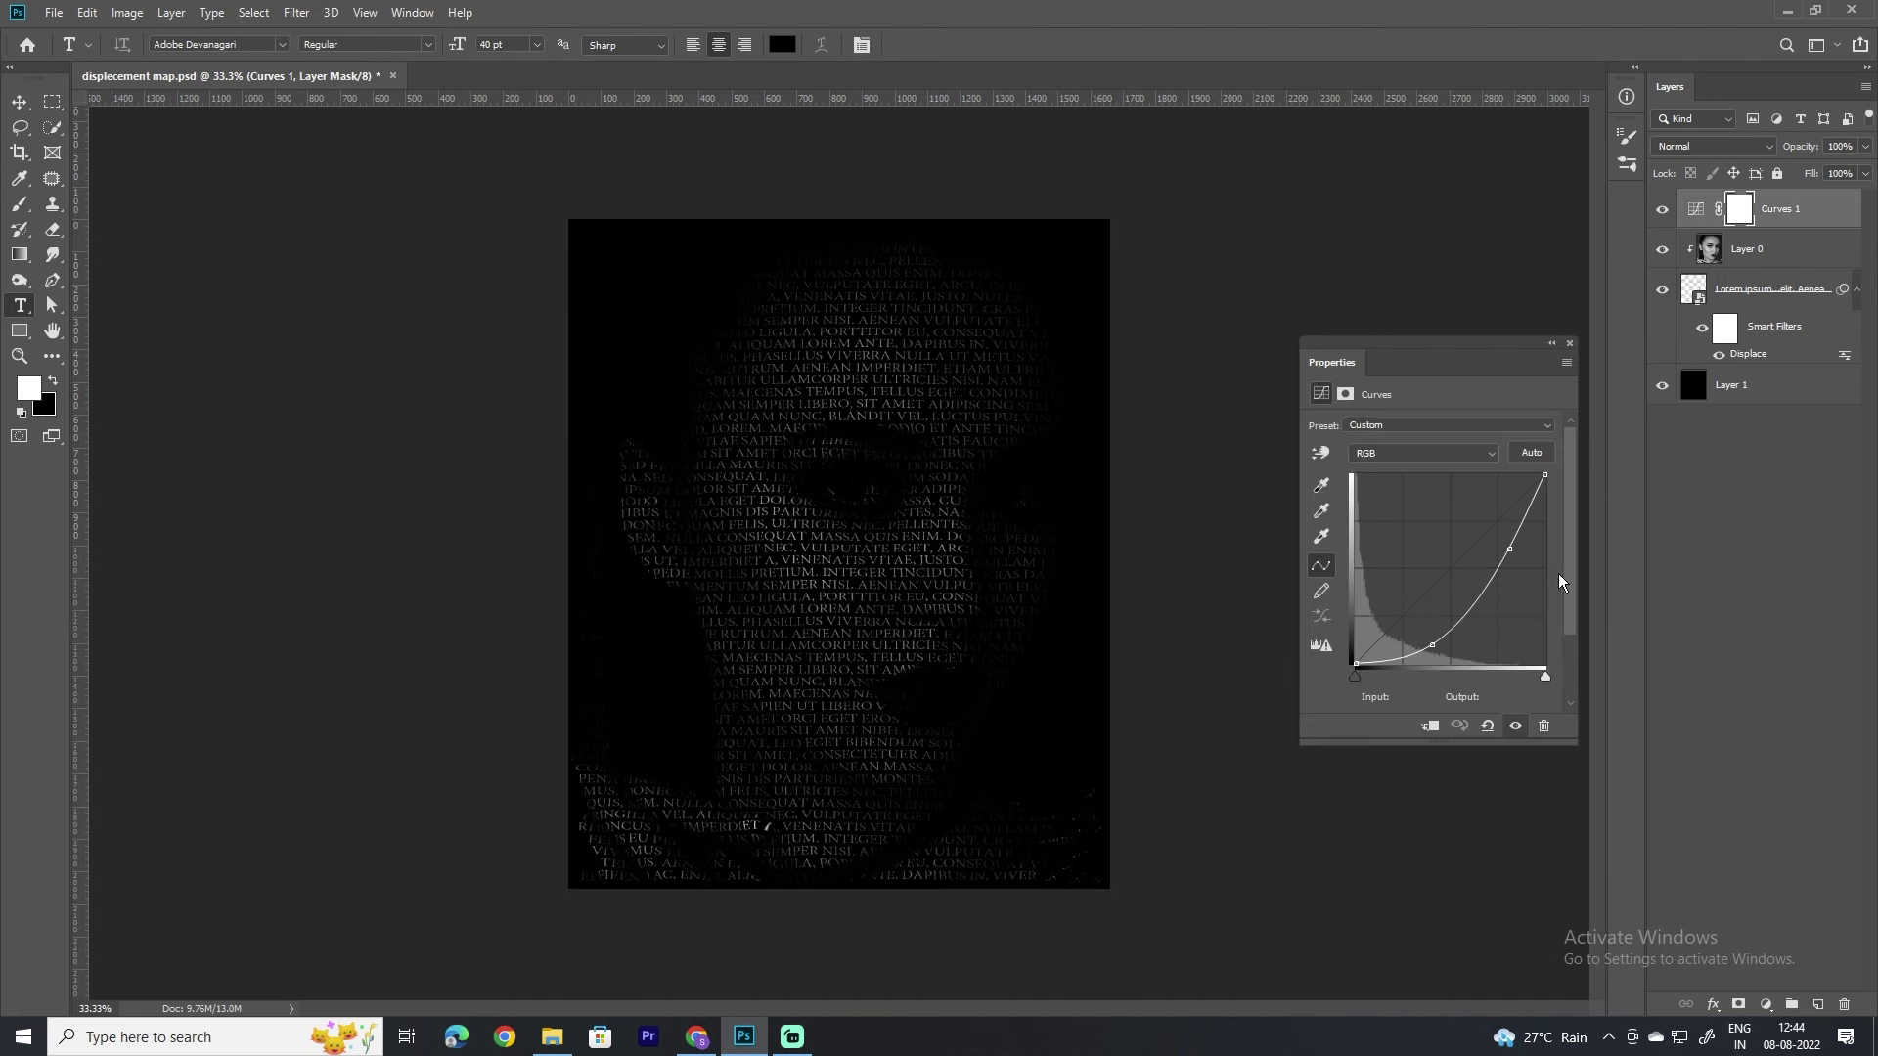
Step: Reshape Curves 1 into an S-curve that deepens shadows and brightens the lettering
left_click_drag(1509, 548, 1519, 508)
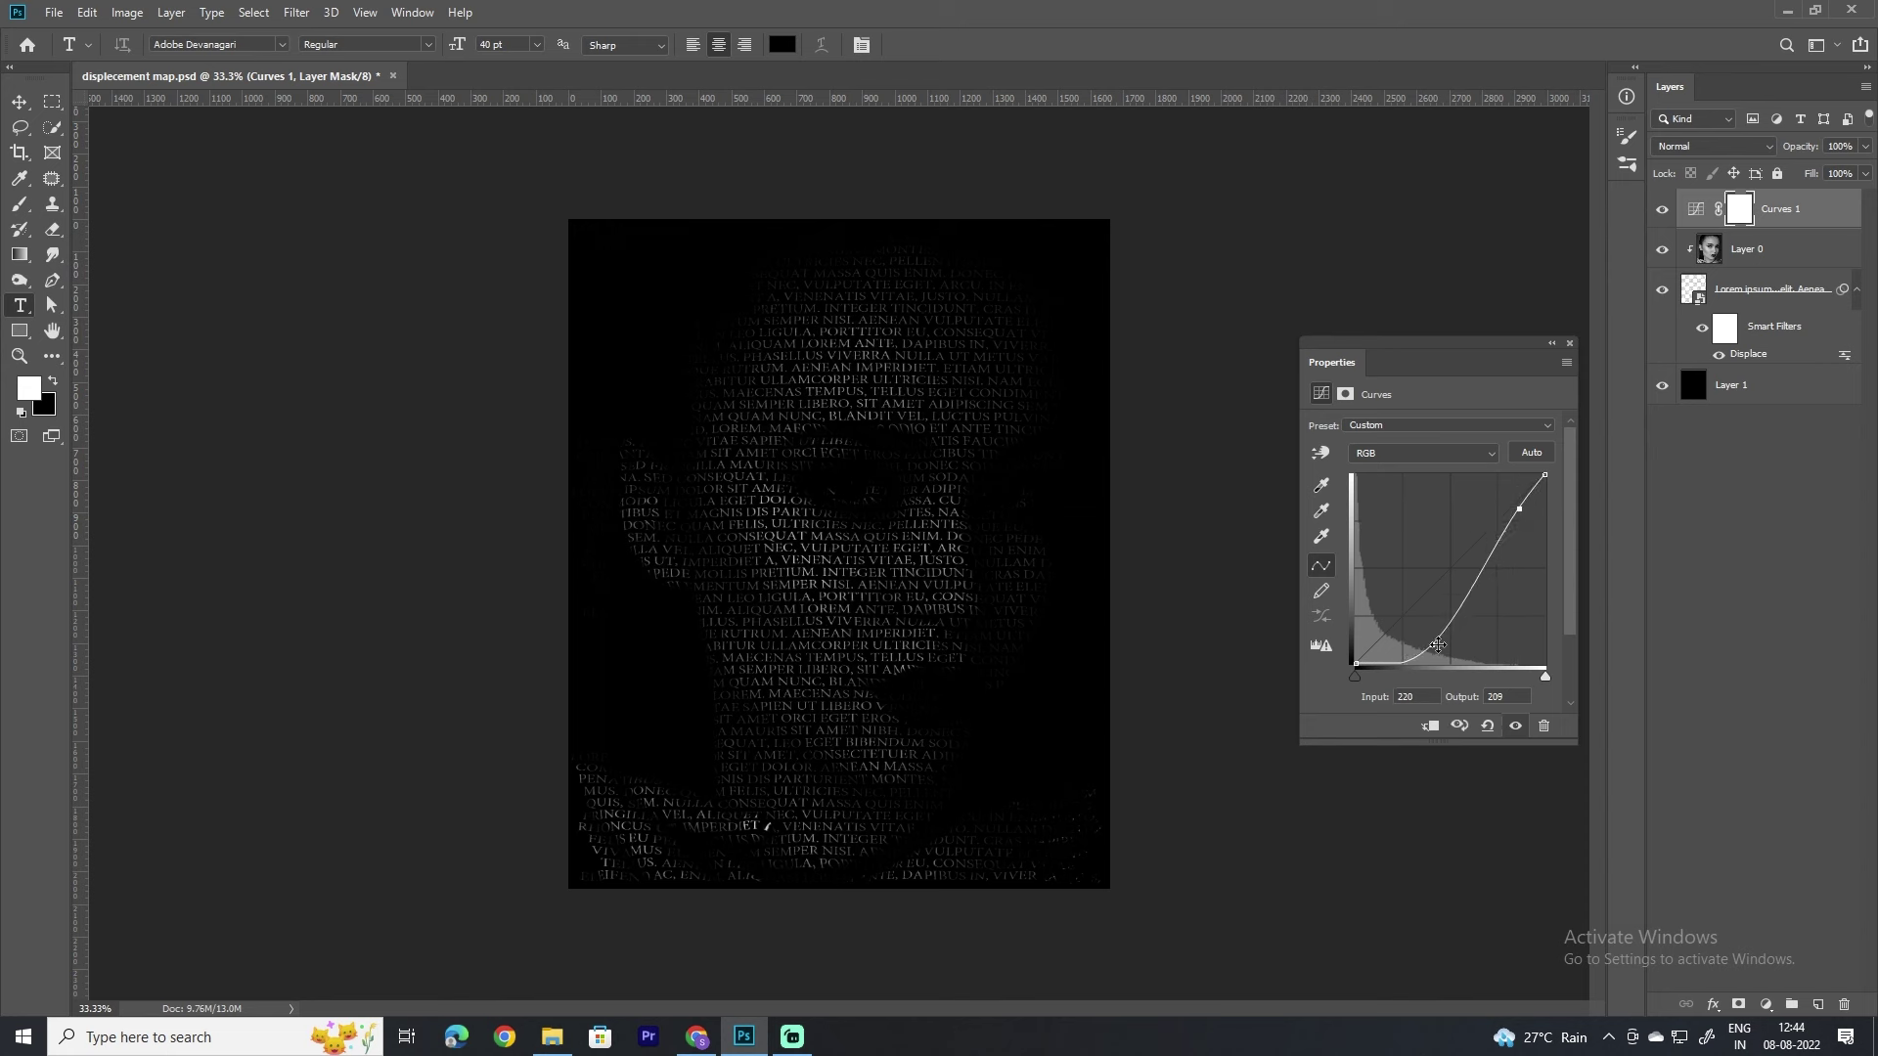
mouse_move(1437, 646)
left_mouse_down()
mouse_move(1418, 616)
mouse_move(1421, 636)
mouse_move(1436, 611)
left_mouse_up()
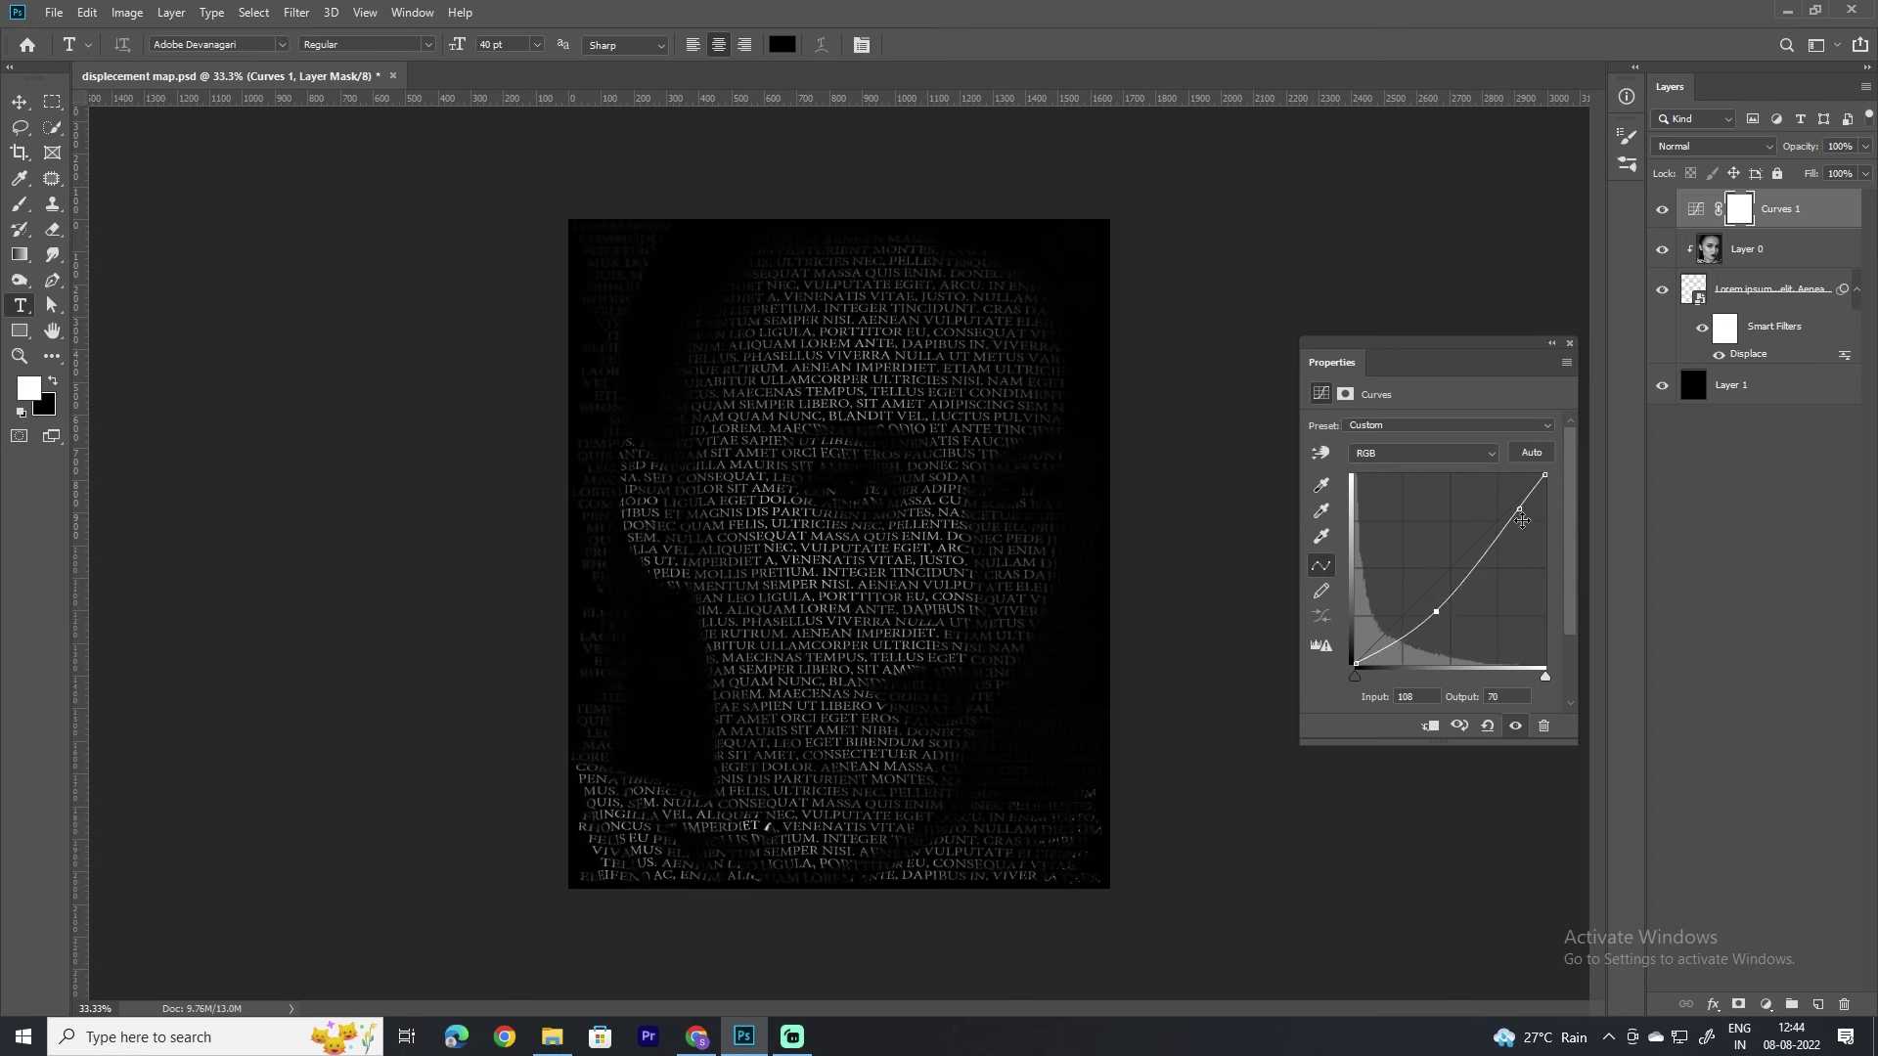
left_click_drag(1520, 507, 1509, 491)
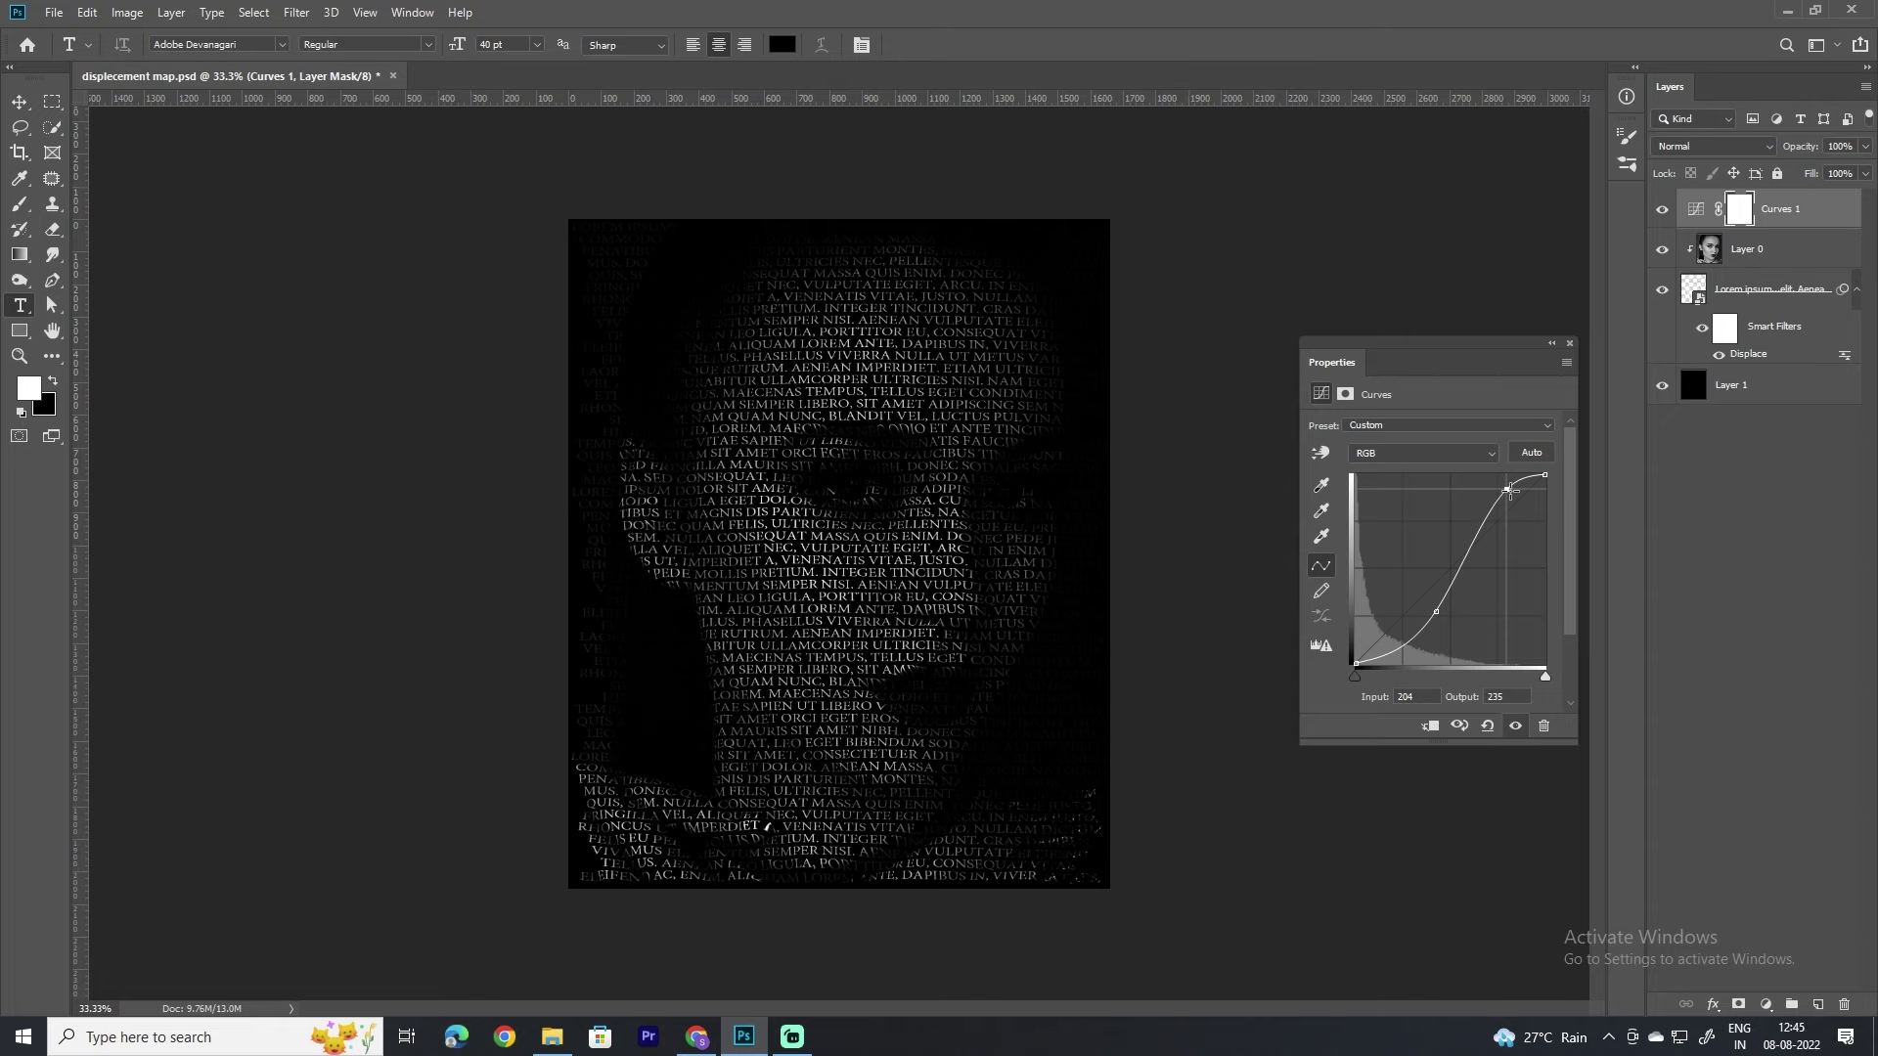
left_click(1567, 348)
left_click(19, 102)
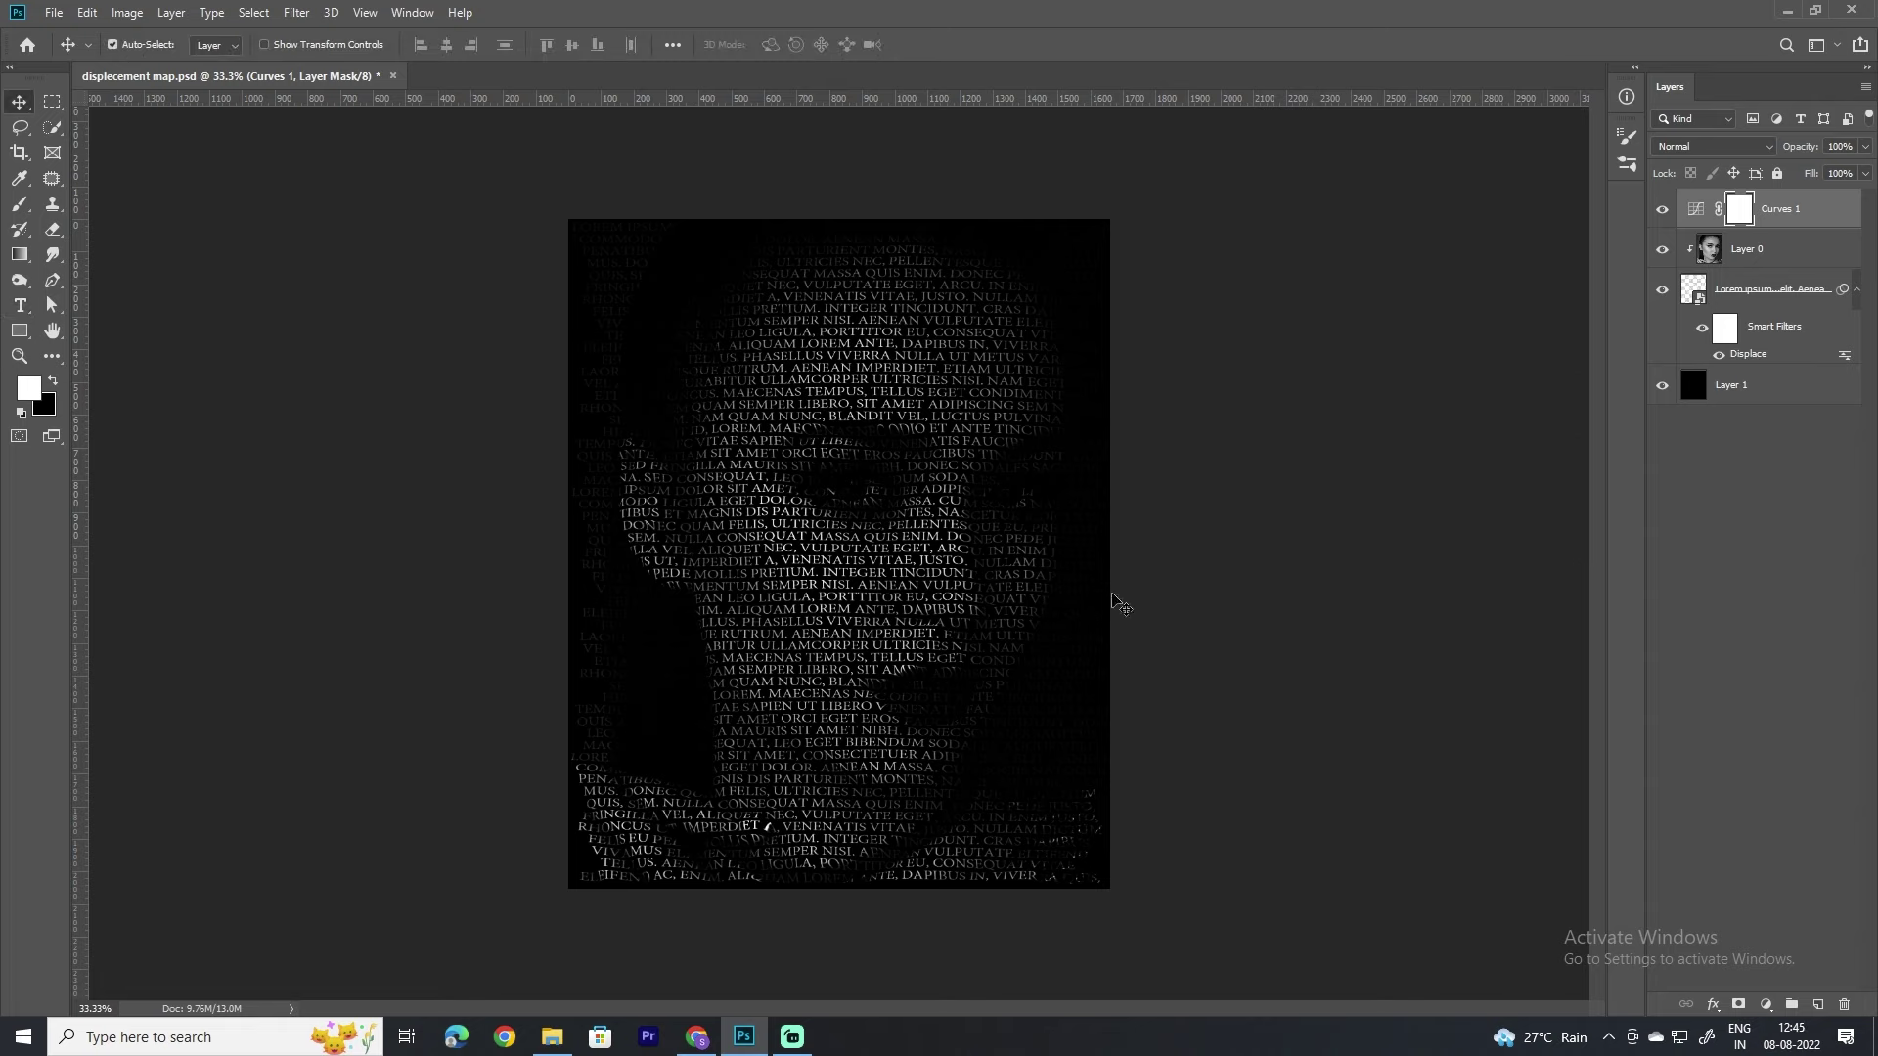
key("Tab")
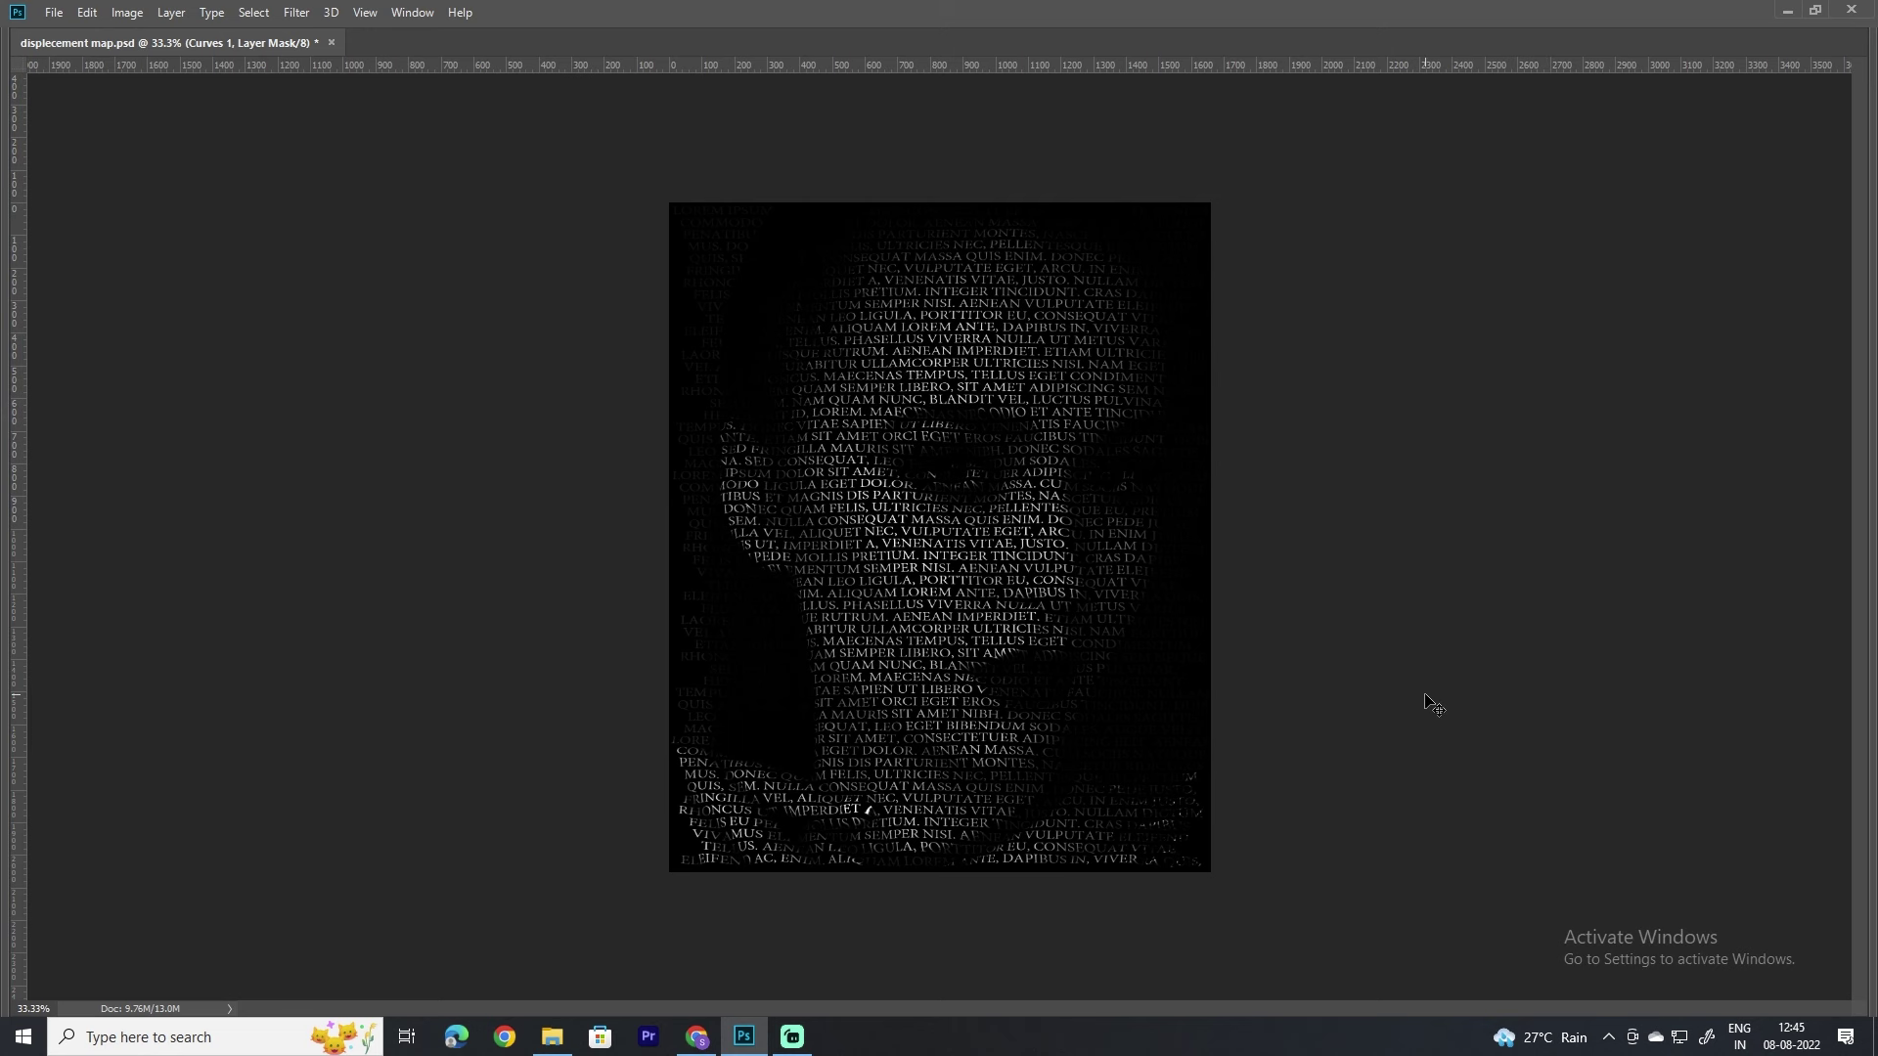
scroll(1428, 701, "up", 3)
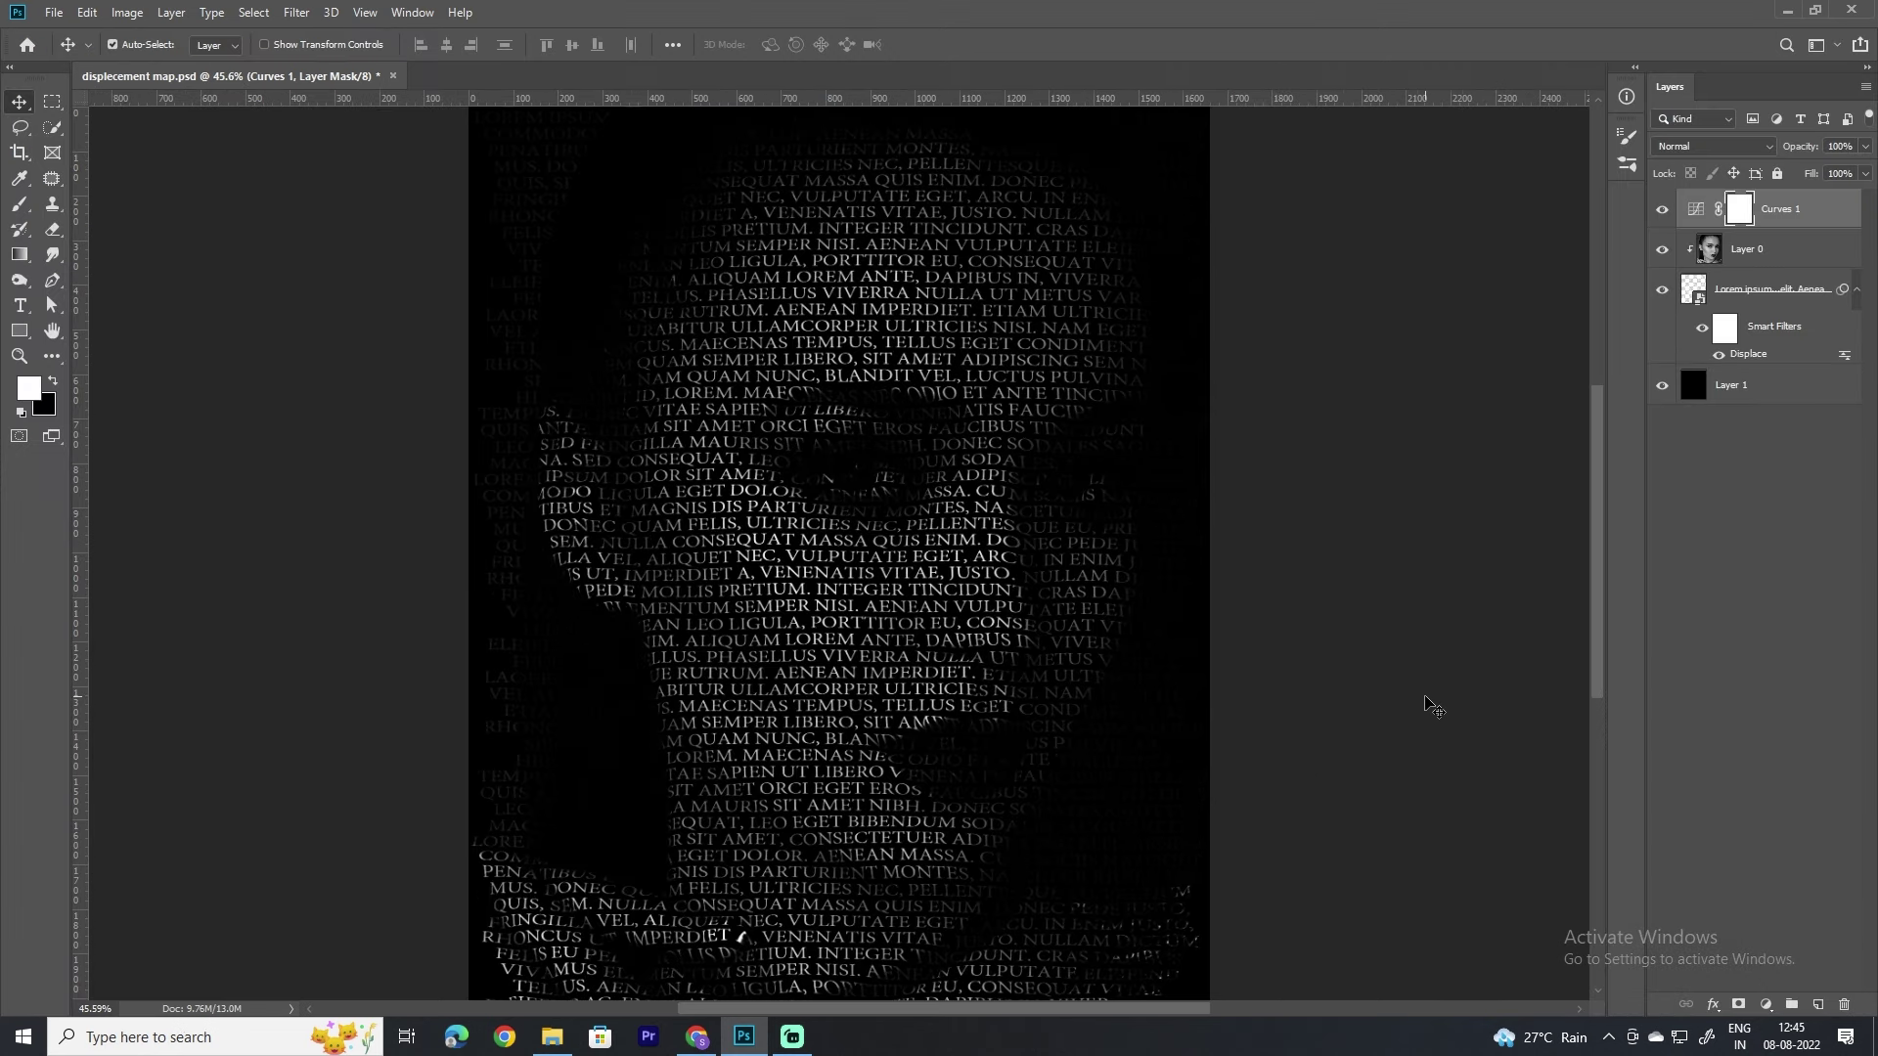